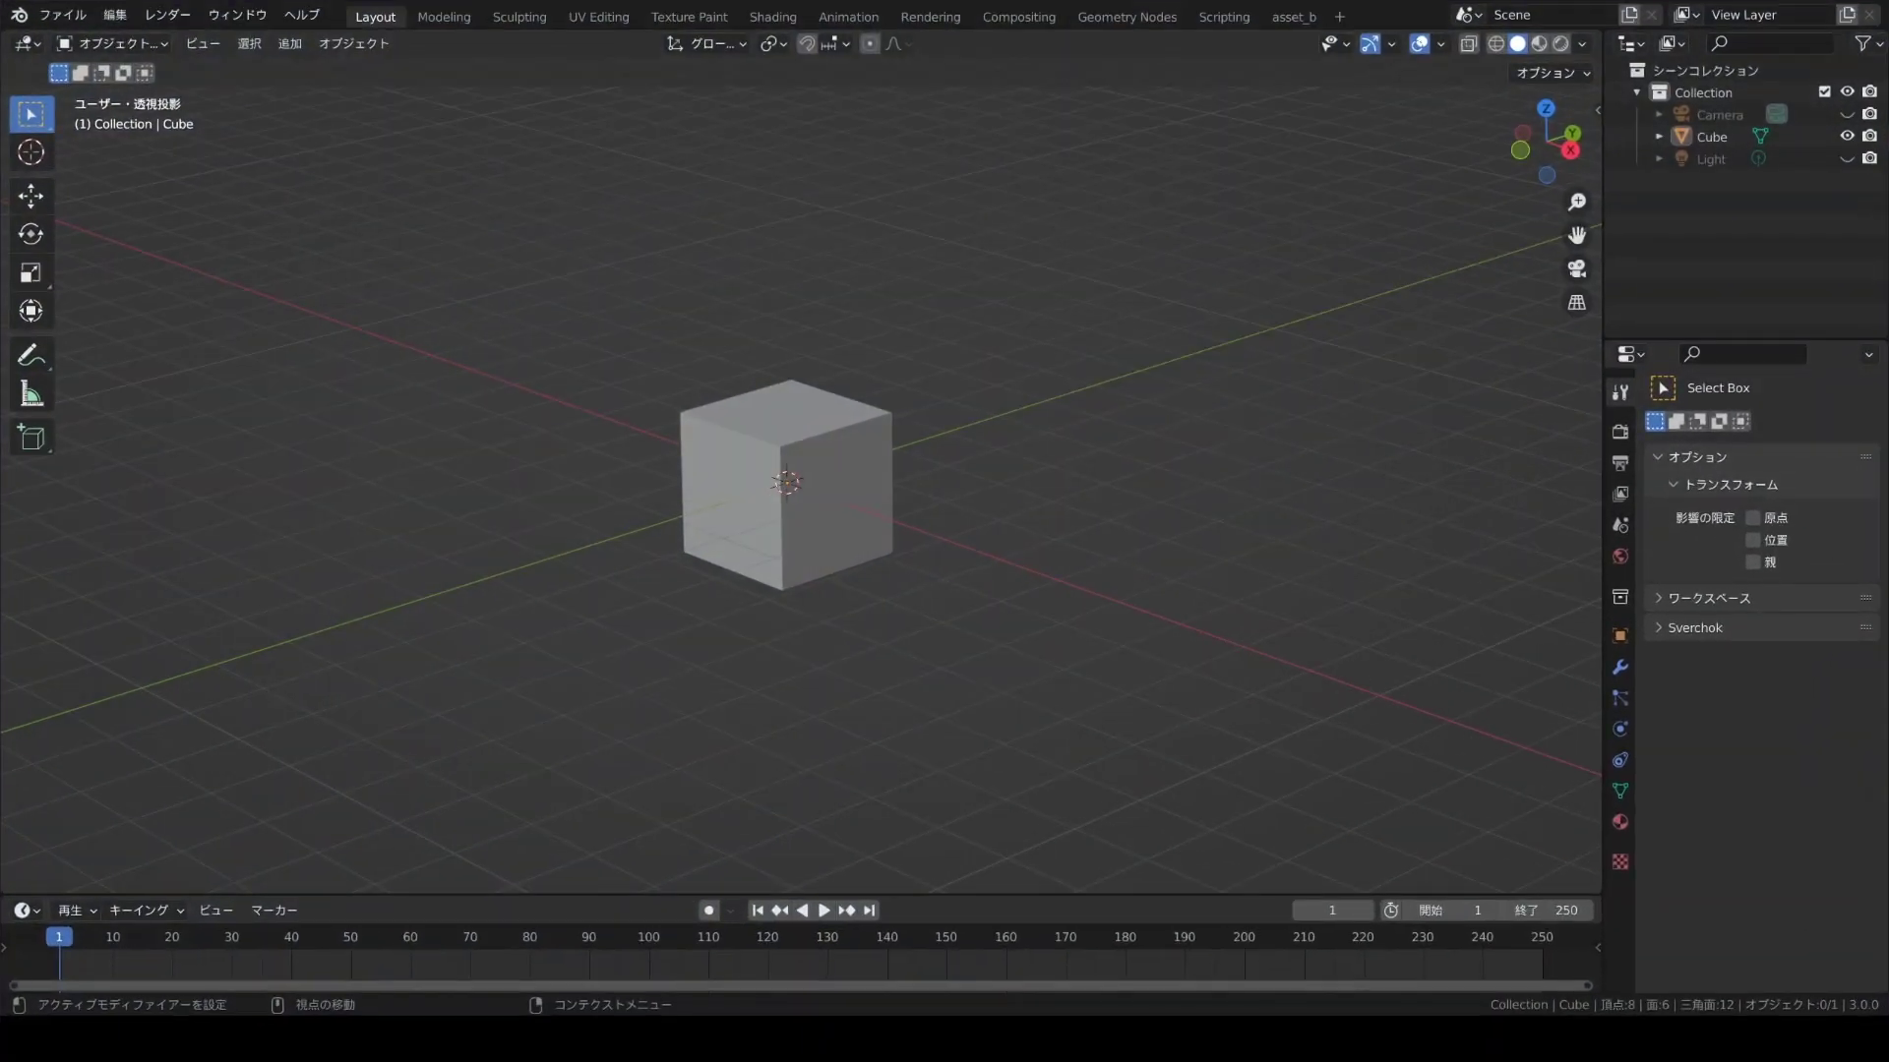
Delete the default cube and add a new plane at the origin.
{"action": "left_click", "coordinate": [801, 447]}
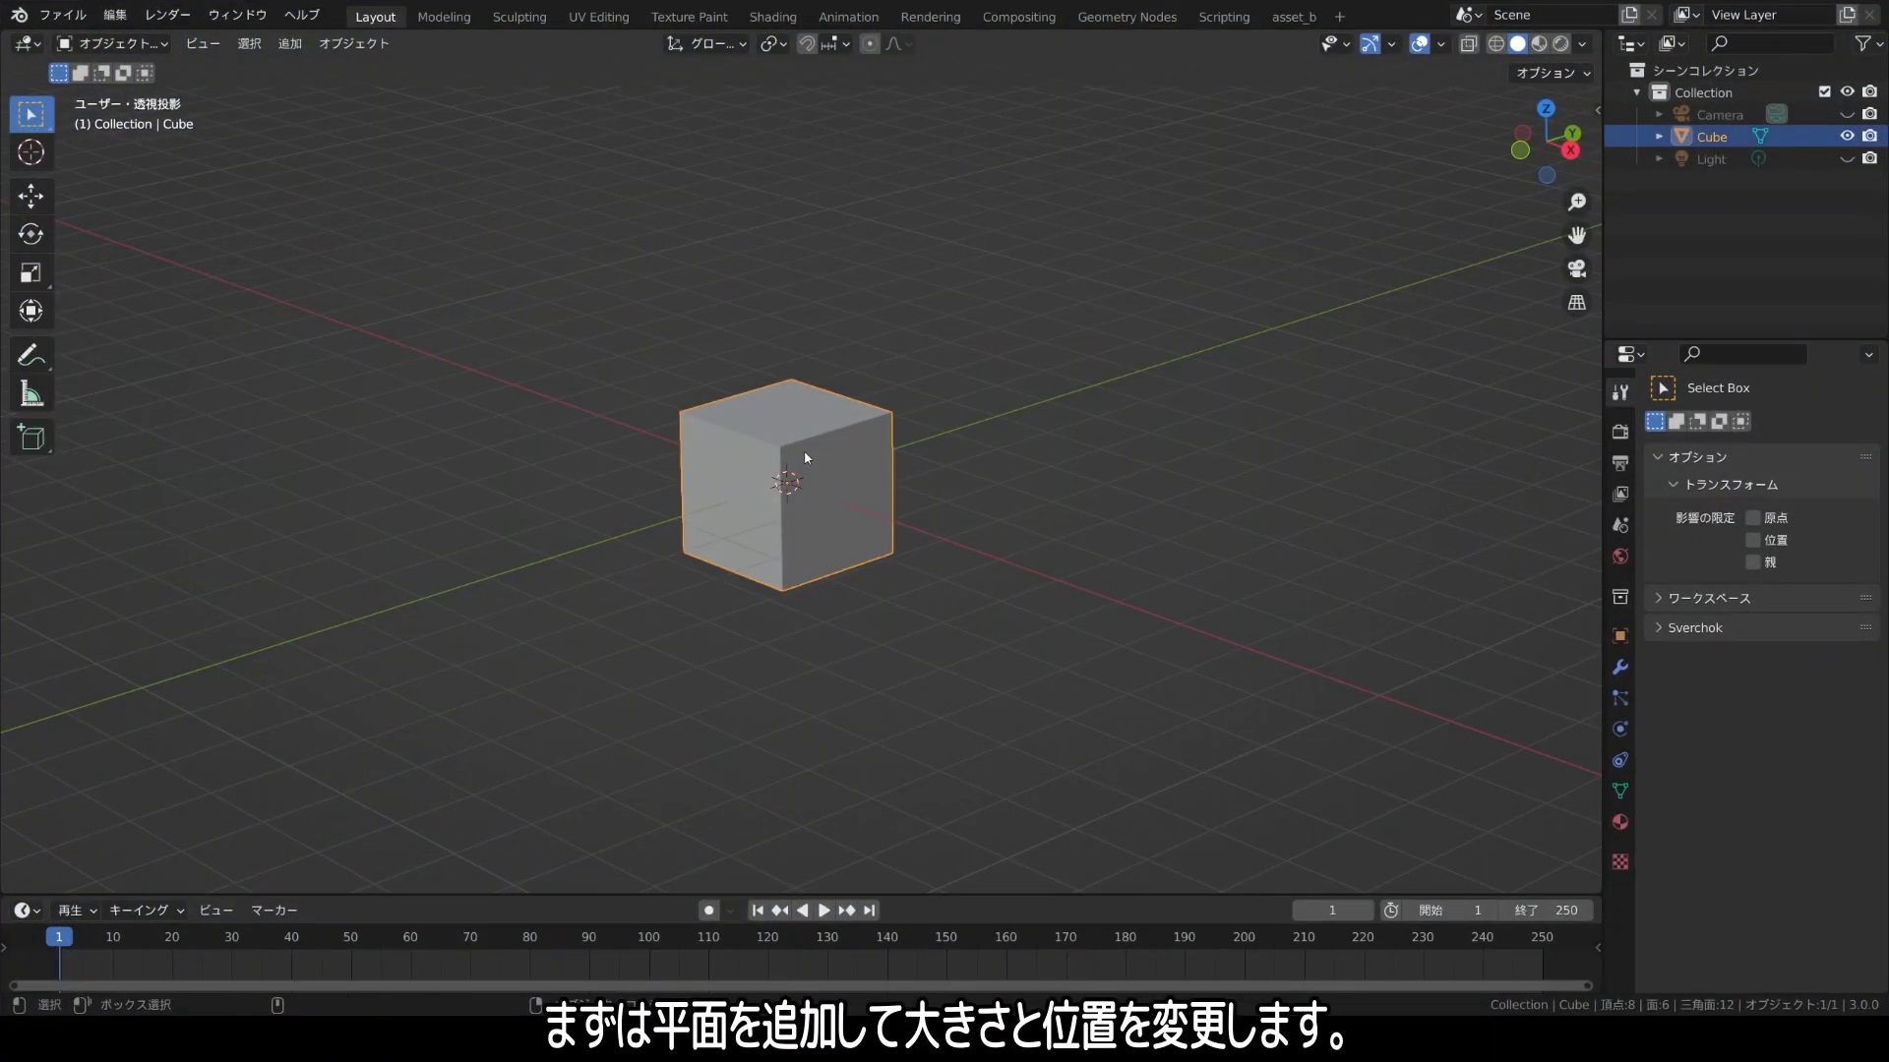
{"action": "key", "text": "x"}
{"action": "left_click", "coordinate": [804, 447]}
{"action": "left_click", "coordinate": [288, 45]}
{"action": "mouse_move", "coordinate": [329, 68]}
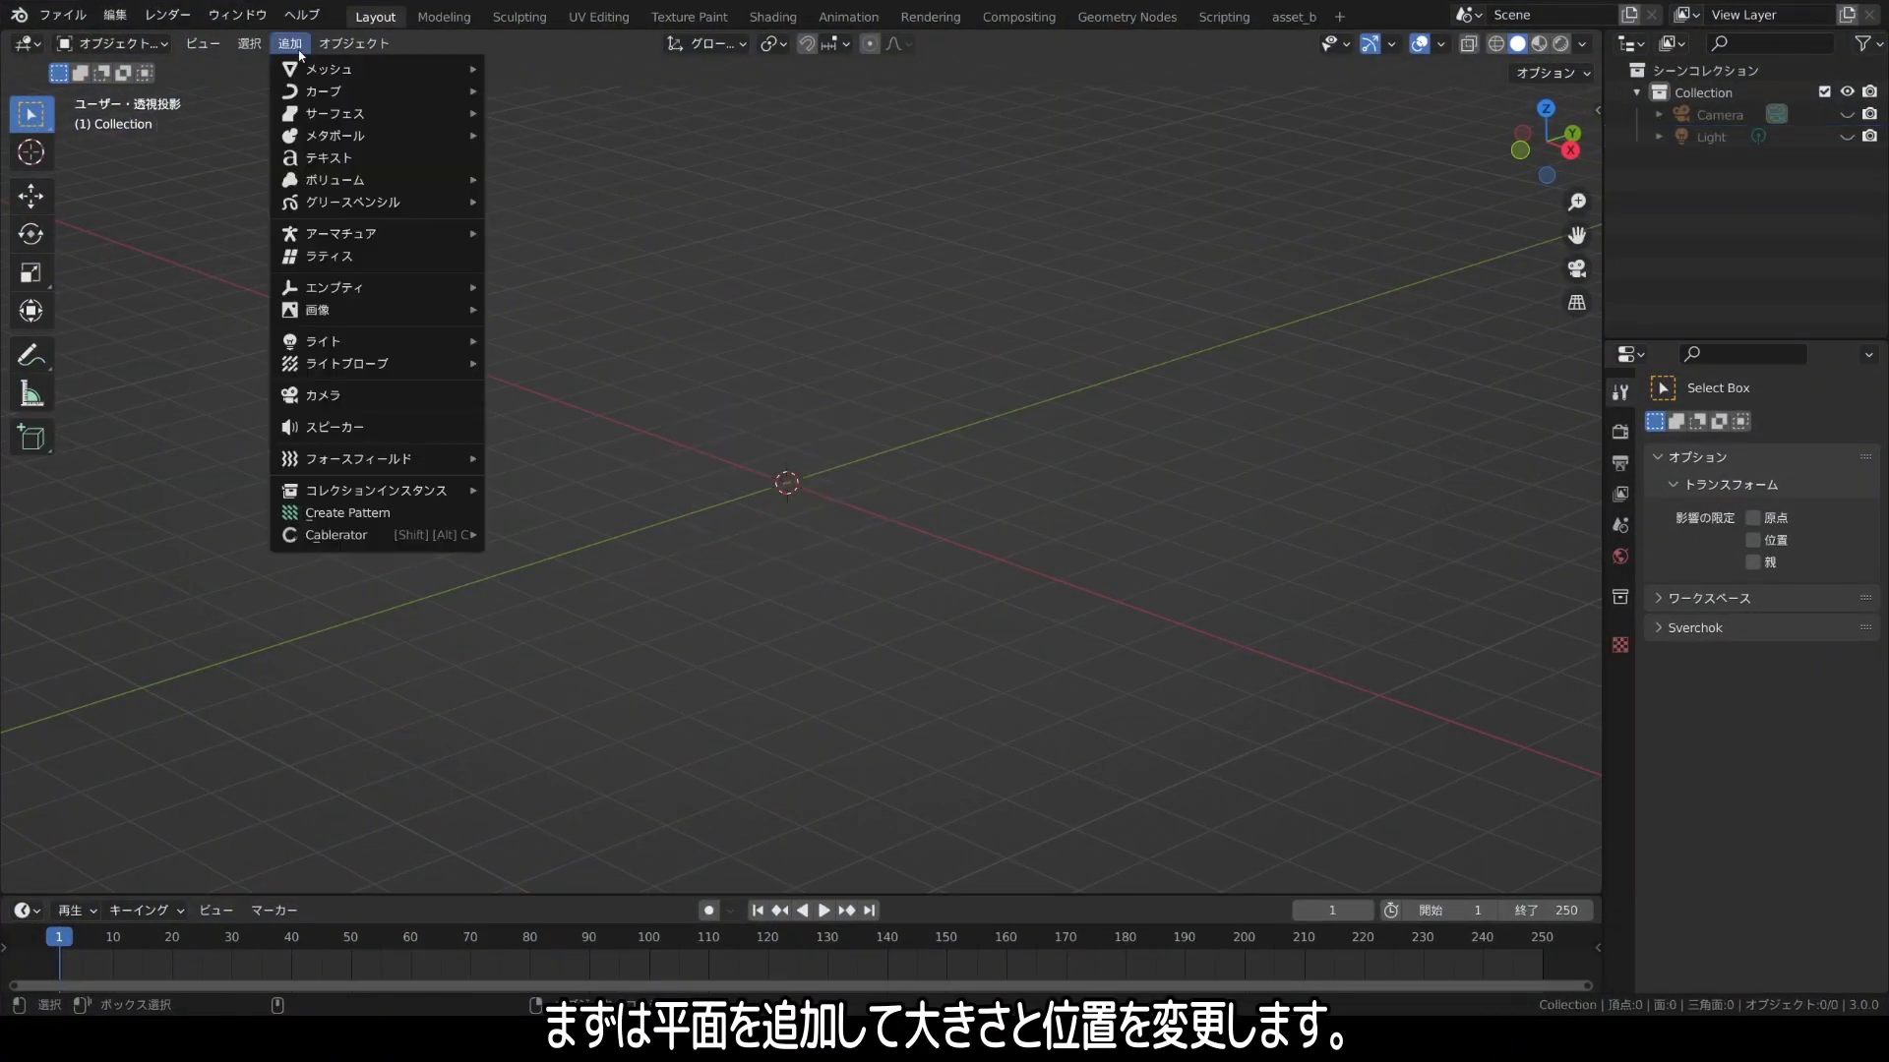
{"action": "left_click", "coordinate": [580, 103]}
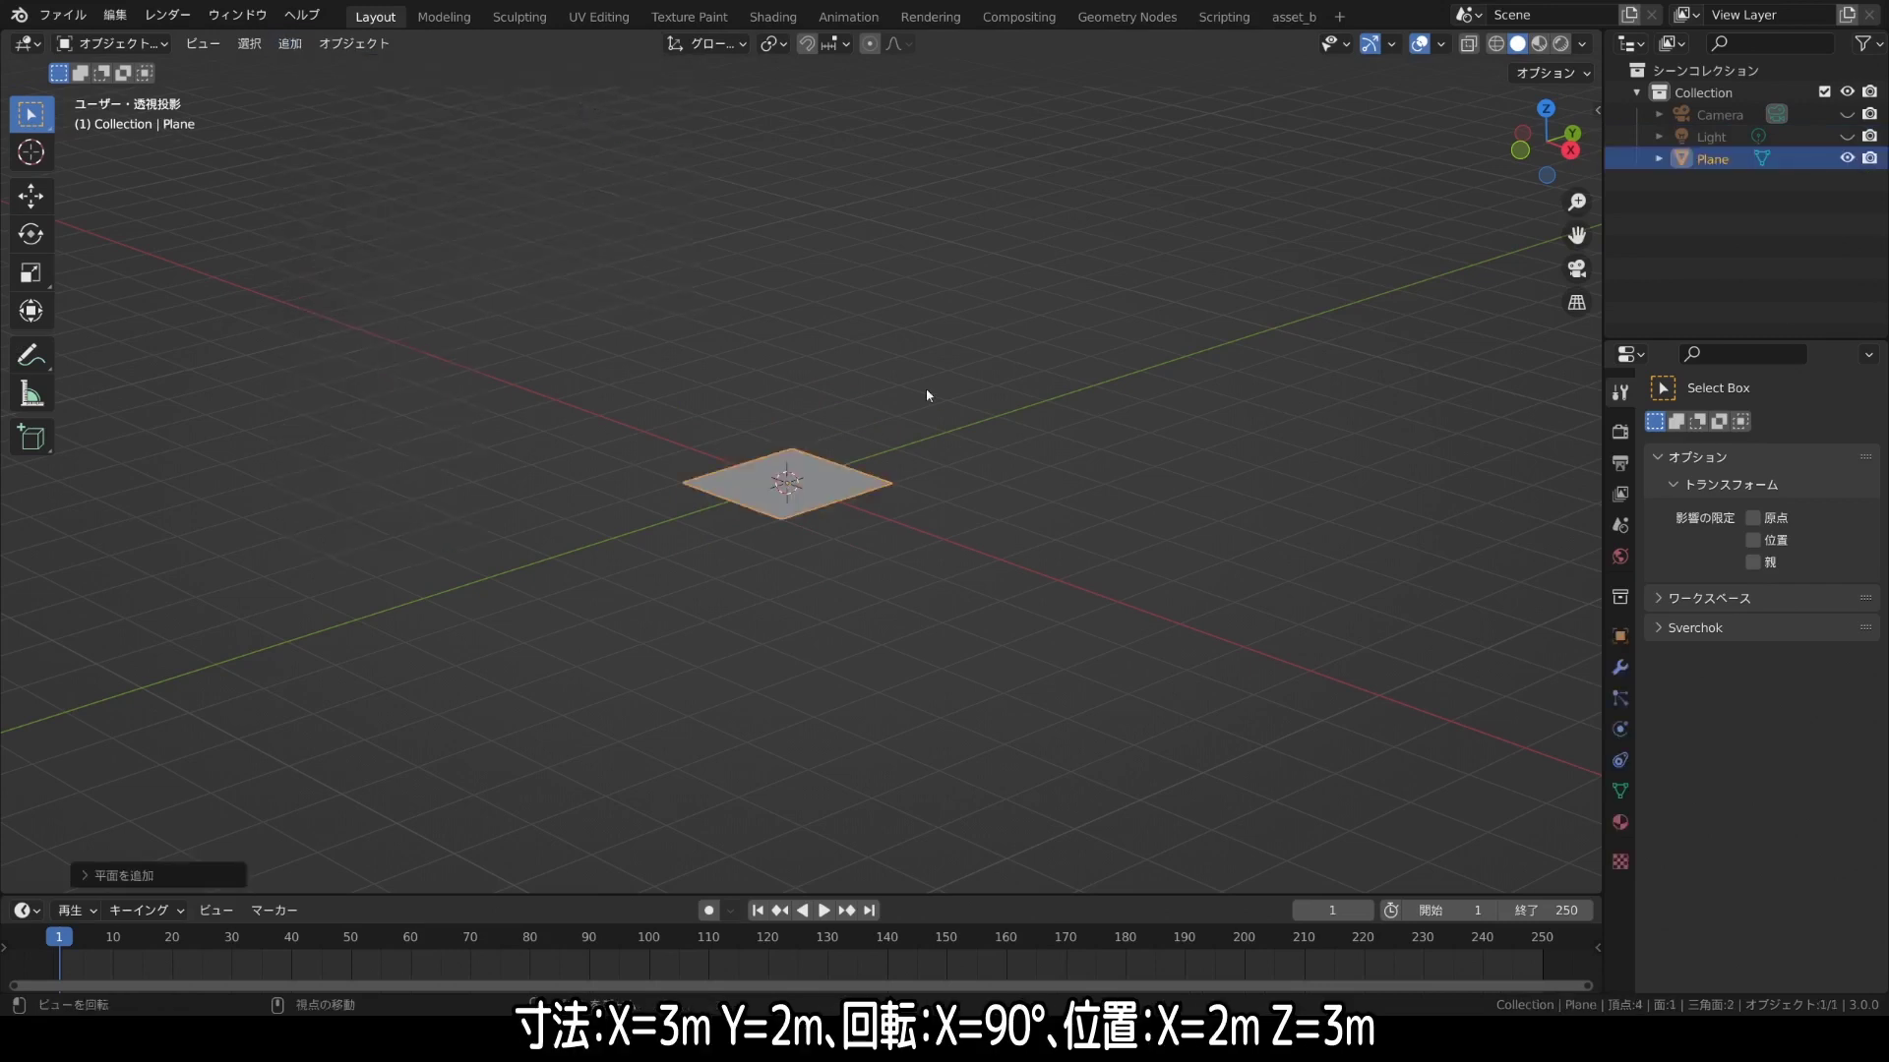
Make the plane 3 m wide and rotate it 90° on X to stand upright.
{"action": "mouse_move", "coordinate": [924, 387]}
{"action": "middle_mouse_down"}
{"action": "mouse_move", "coordinate": [1004, 477]}
{"action": "mouse_move", "coordinate": [1032, 468]}
{"action": "middle_mouse_up"}
{"action": "scroll", "coordinate": [1031, 467], "scroll_direction": "up", "scroll_amount": 3}
{"action": "scroll", "coordinate": [1031, 466], "scroll_direction": "up", "scroll_amount": 1}
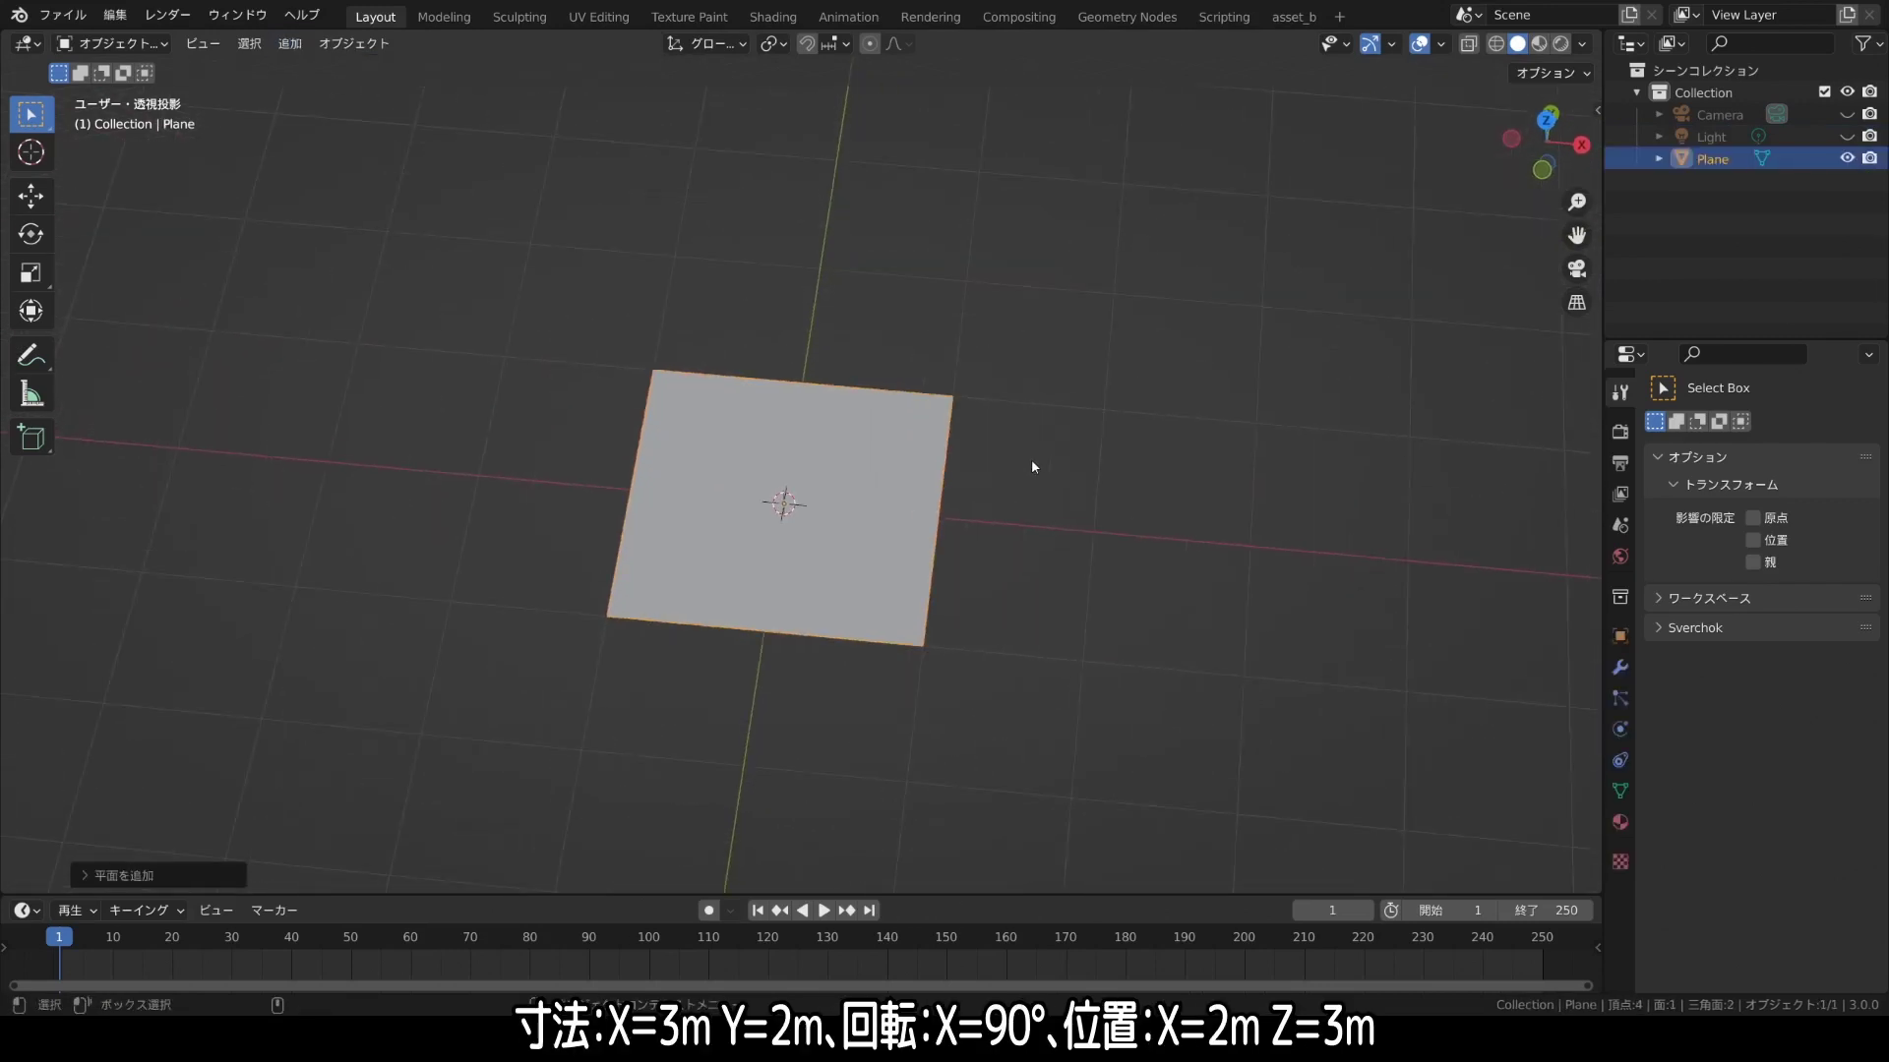
{"action": "key", "text": "n"}
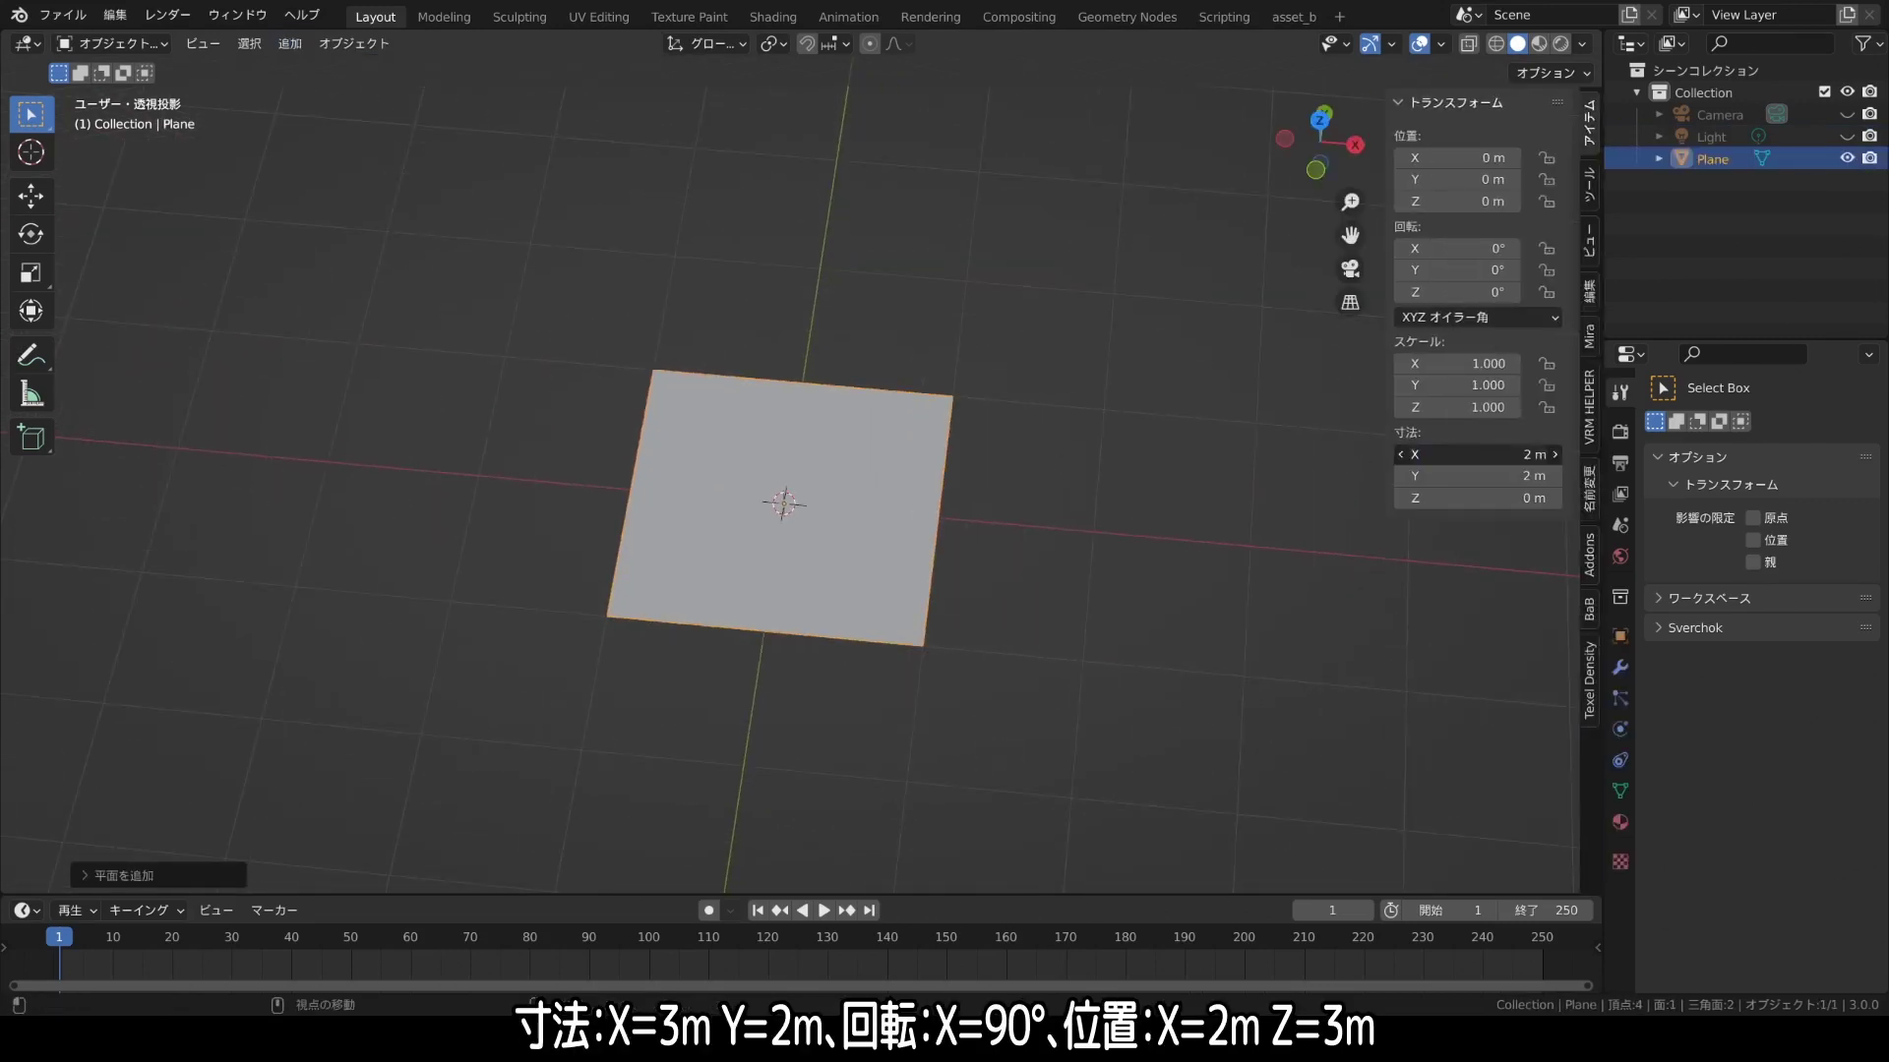
{"action": "double_click", "coordinate": [1493, 454]}
{"action": "type", "text": "3"}
{"action": "key", "text": "Return"}
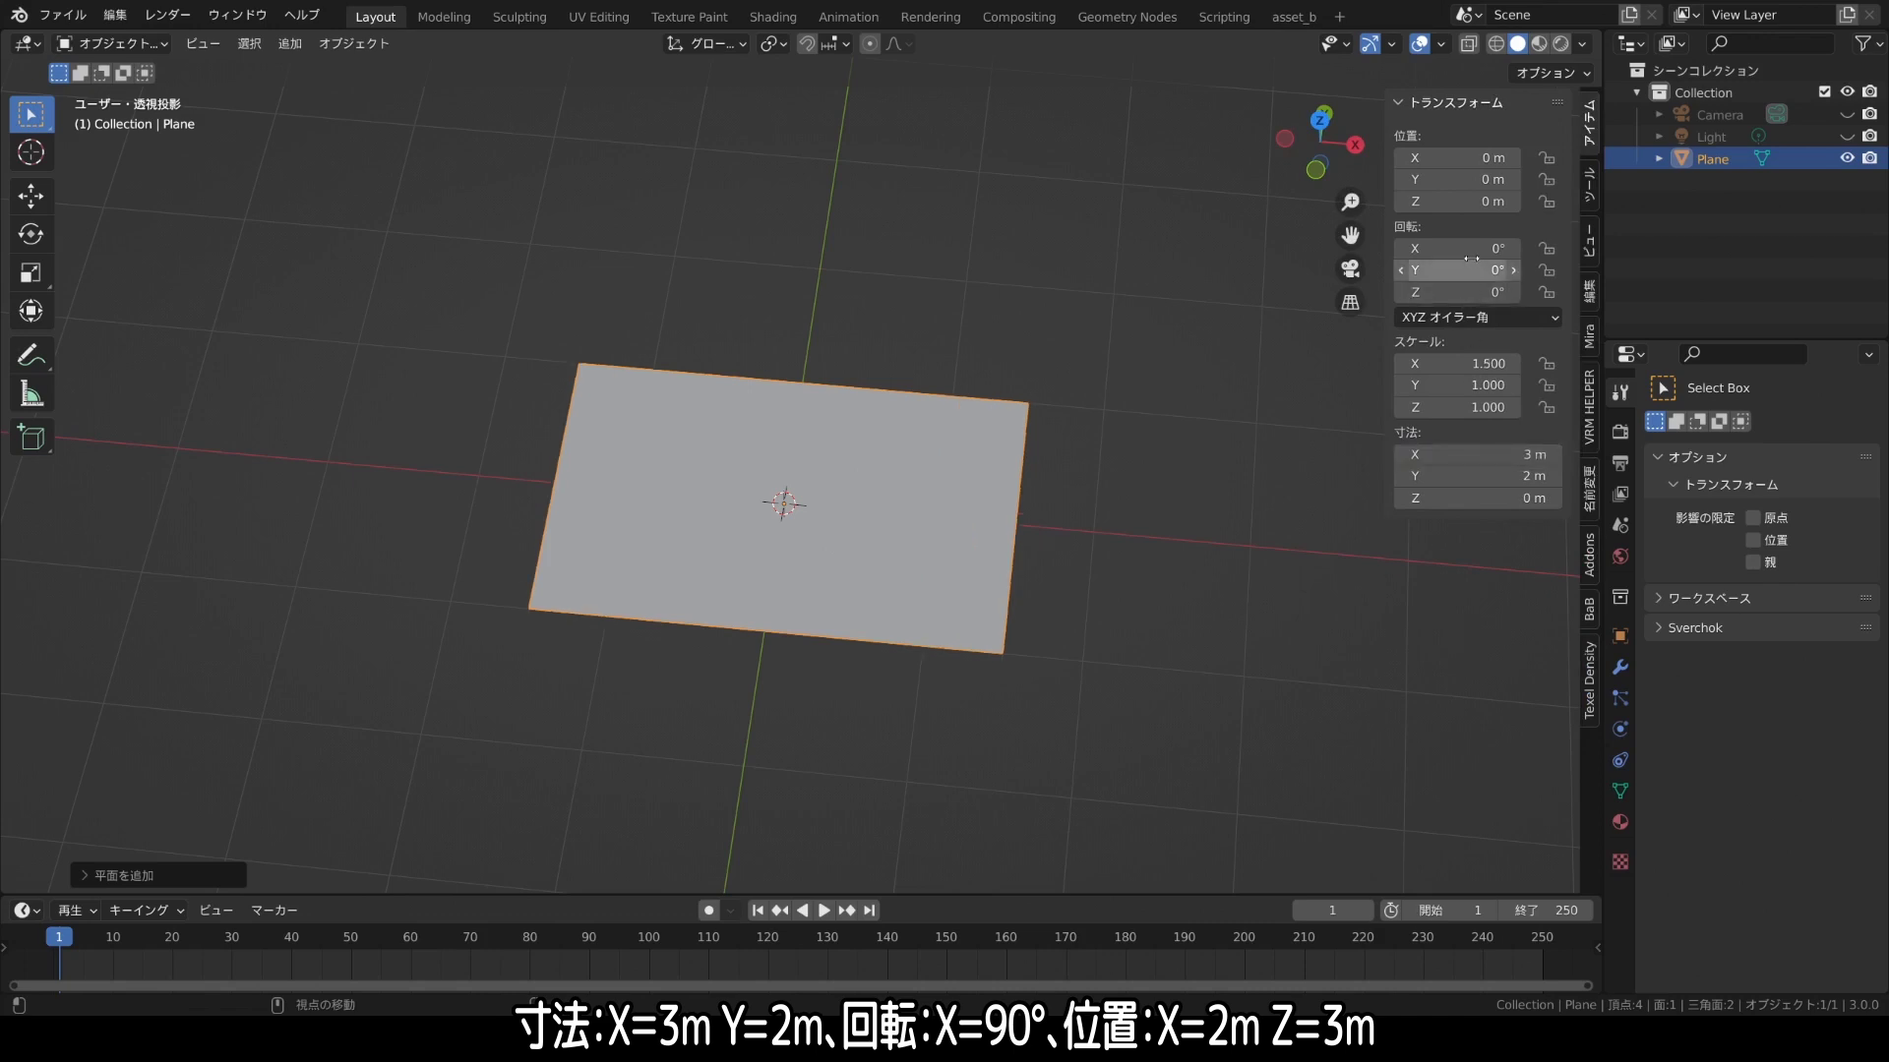
{"action": "double_click", "coordinate": [1471, 250]}
{"action": "type", "text": "90"}
{"action": "key", "text": "Return"}
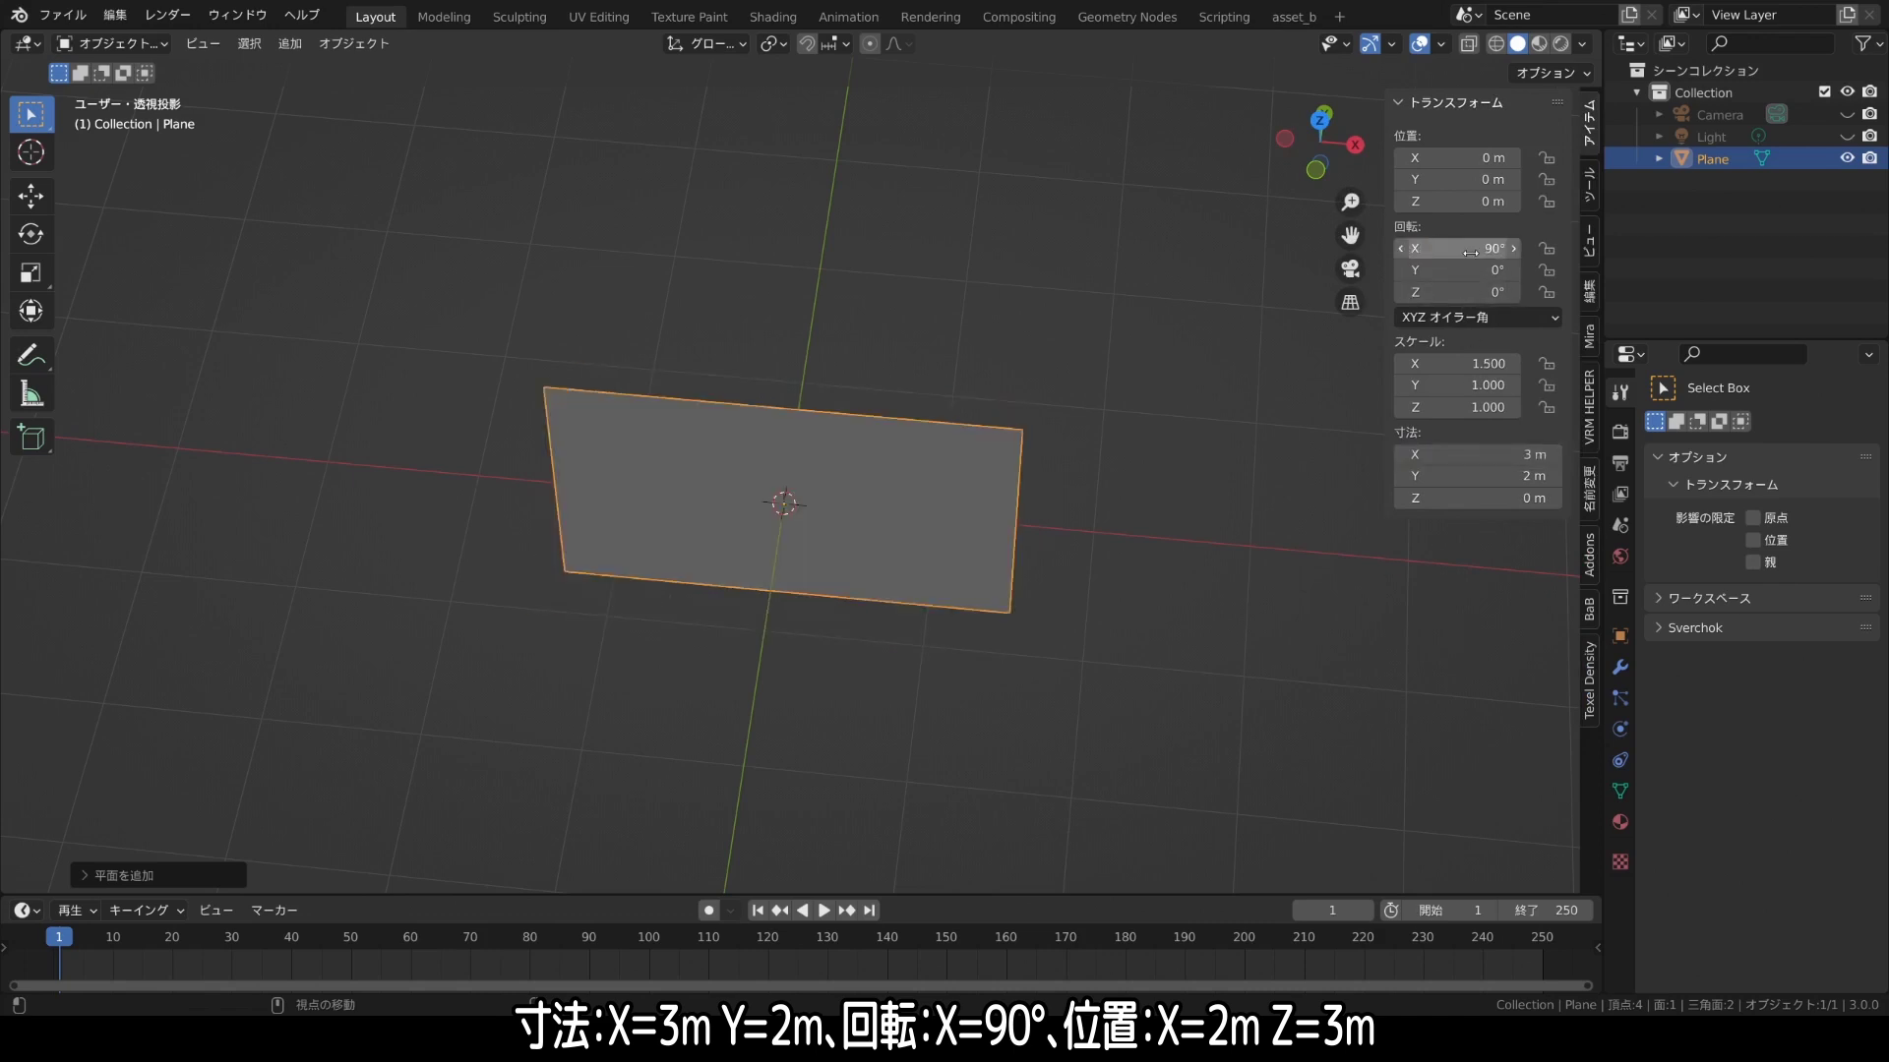
Move the plane to X 2 m and Z 3 m.
{"action": "double_click", "coordinate": [1474, 157]}
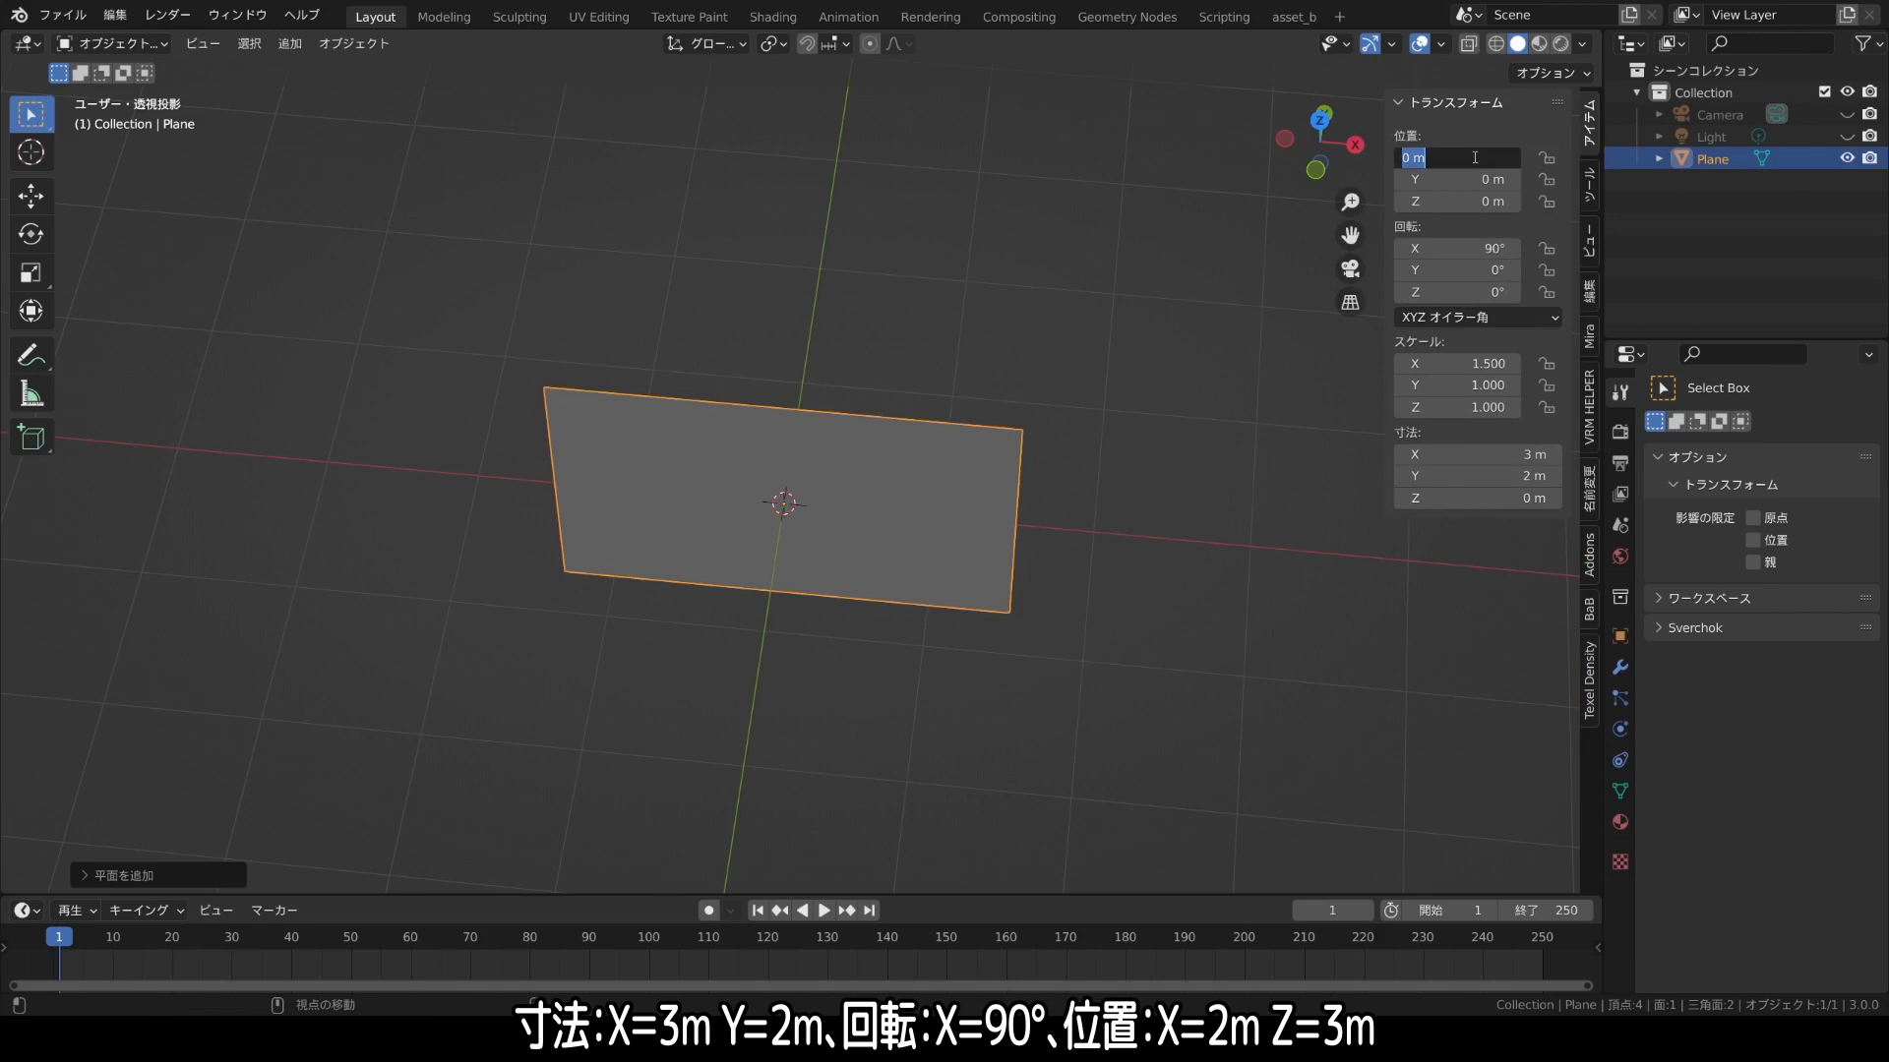
{"action": "type", "text": "2"}
{"action": "key", "text": "Return"}
{"action": "double_click", "coordinate": [1462, 202]}
{"action": "type", "text": "3"}
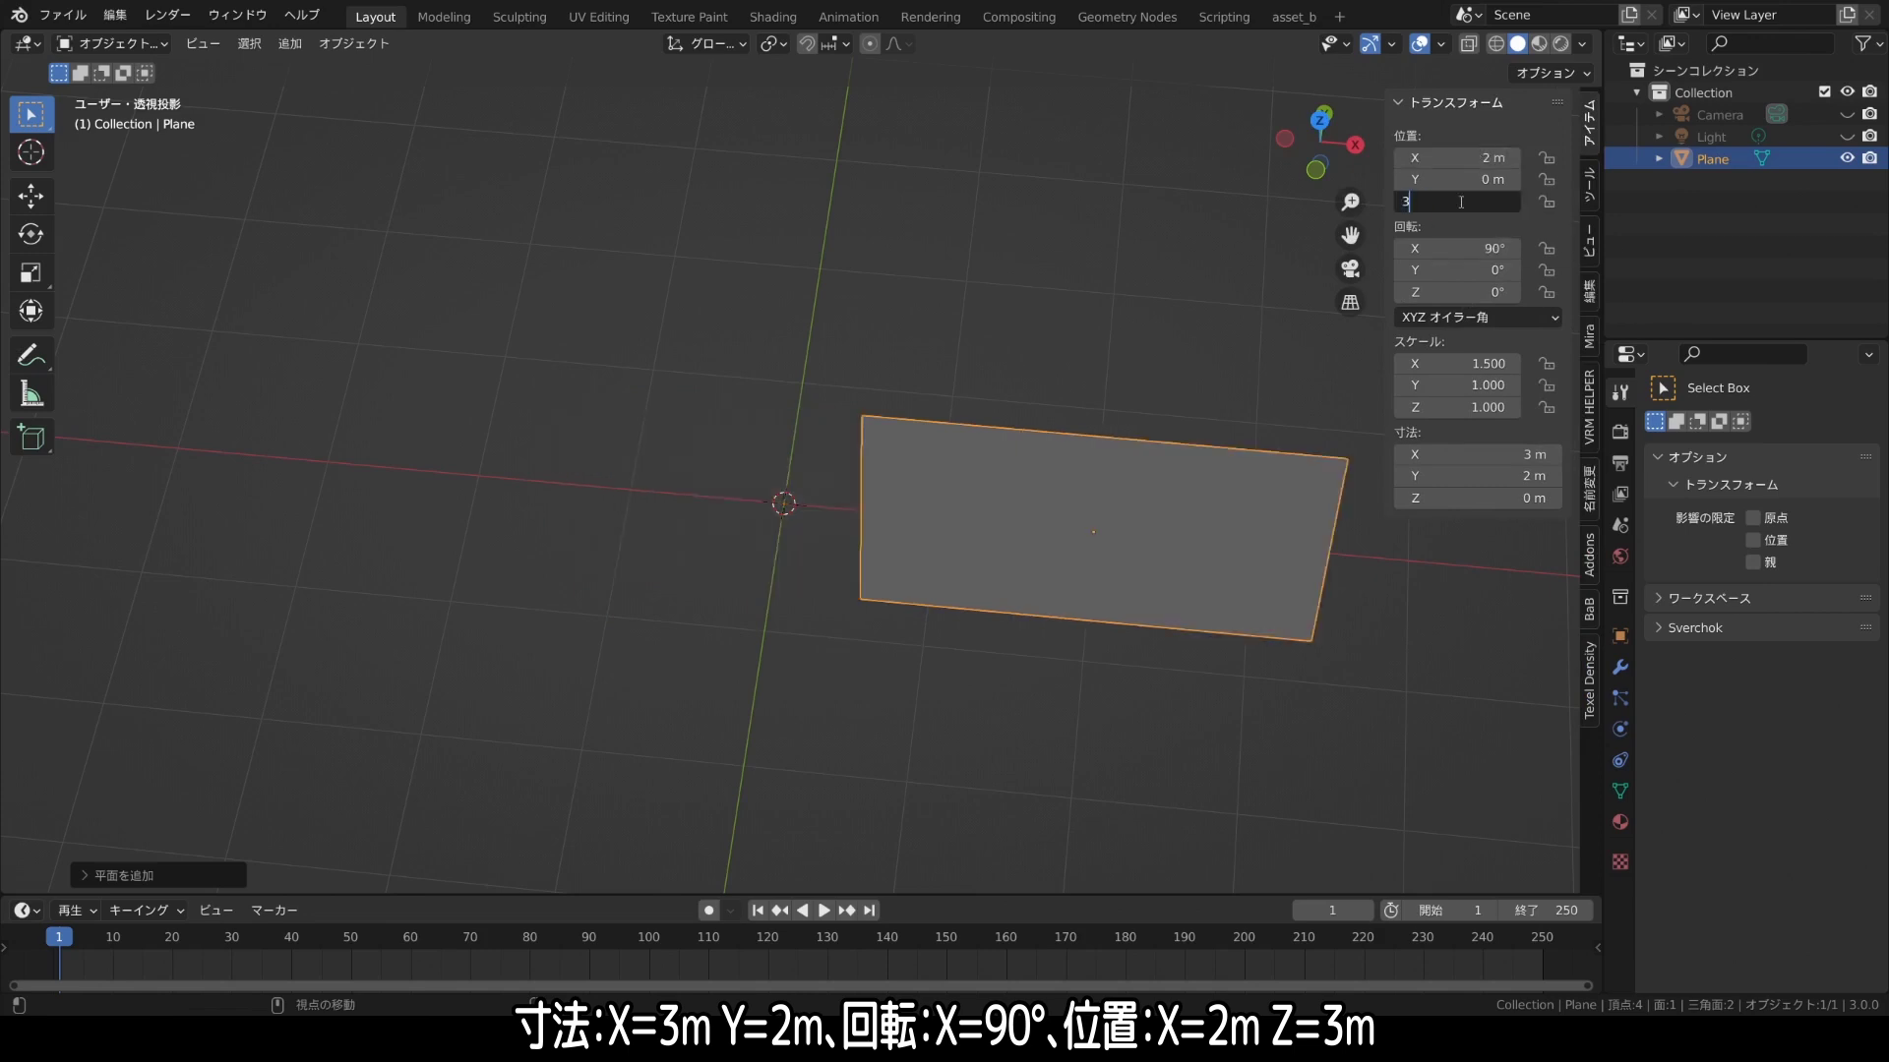
{"action": "key", "text": "Return"}
Apply all transforms to the raised plane.
{"action": "mouse_move", "coordinate": [1113, 493]}
{"action": "middle_mouse_down"}
{"action": "mouse_move", "coordinate": [1113, 518]}
{"action": "mouse_move", "coordinate": [1101, 428]}
{"action": "mouse_move", "coordinate": [1070, 411]}
{"action": "mouse_move", "coordinate": [1071, 427]}
{"action": "mouse_move", "coordinate": [983, 322]}
{"action": "middle_mouse_up"}
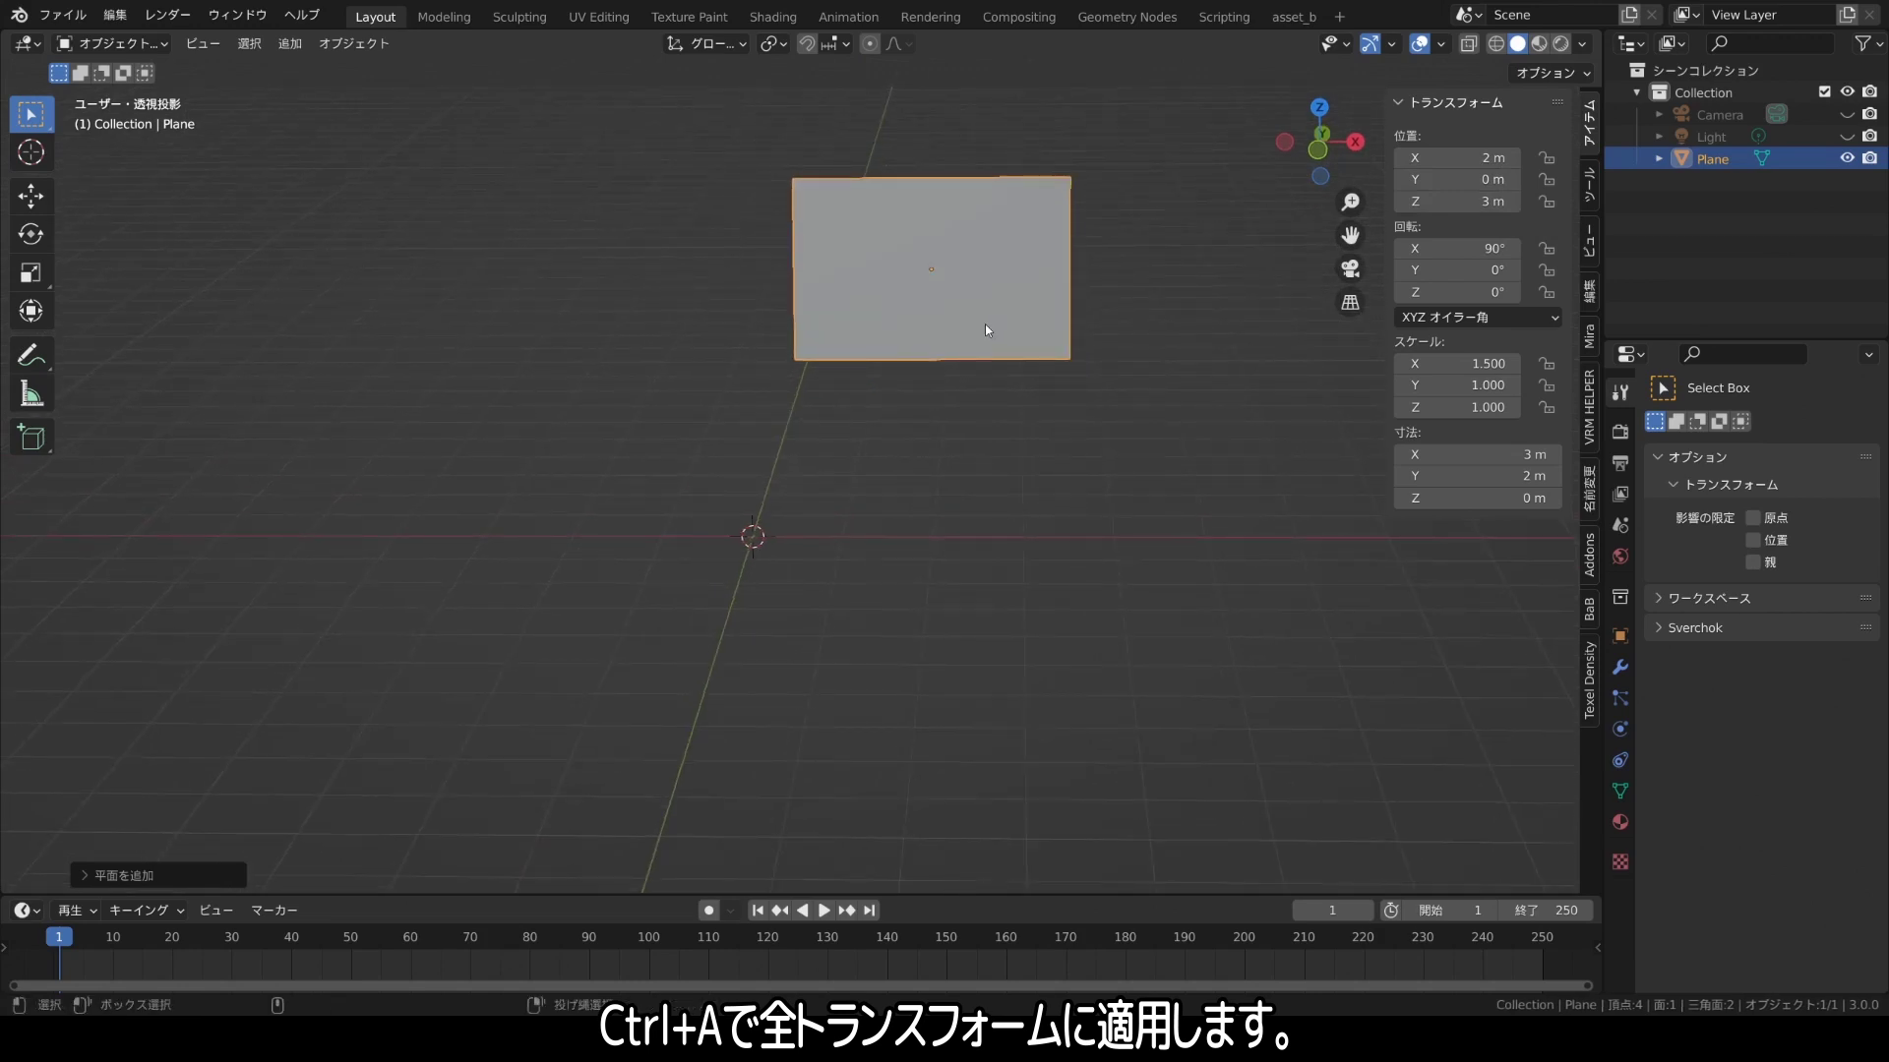
{"action": "key", "text": "ctrl+a"}
{"action": "left_click", "coordinate": [984, 322]}
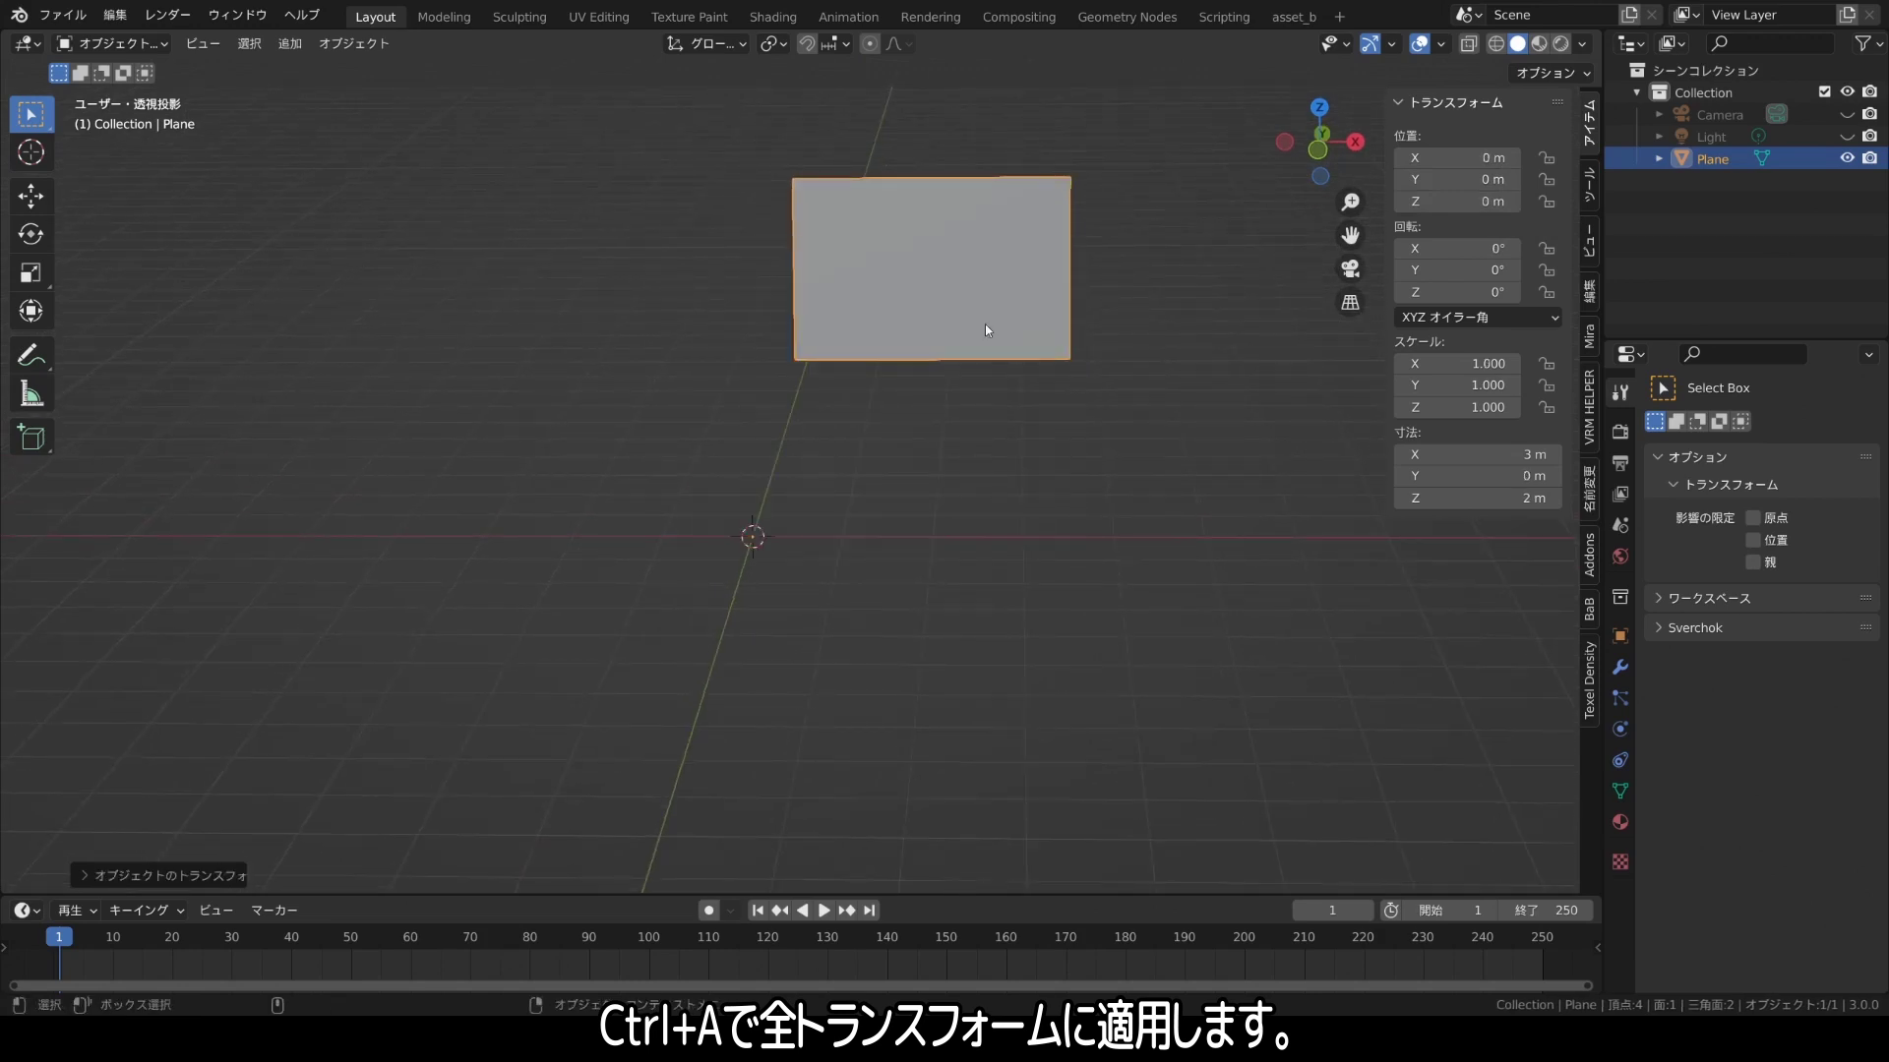
{"action": "left_click", "coordinate": [151, 42]}
In Edit Mode, subdivide the plane with 20 cuts.
{"action": "left_click", "coordinate": [200, 98]}
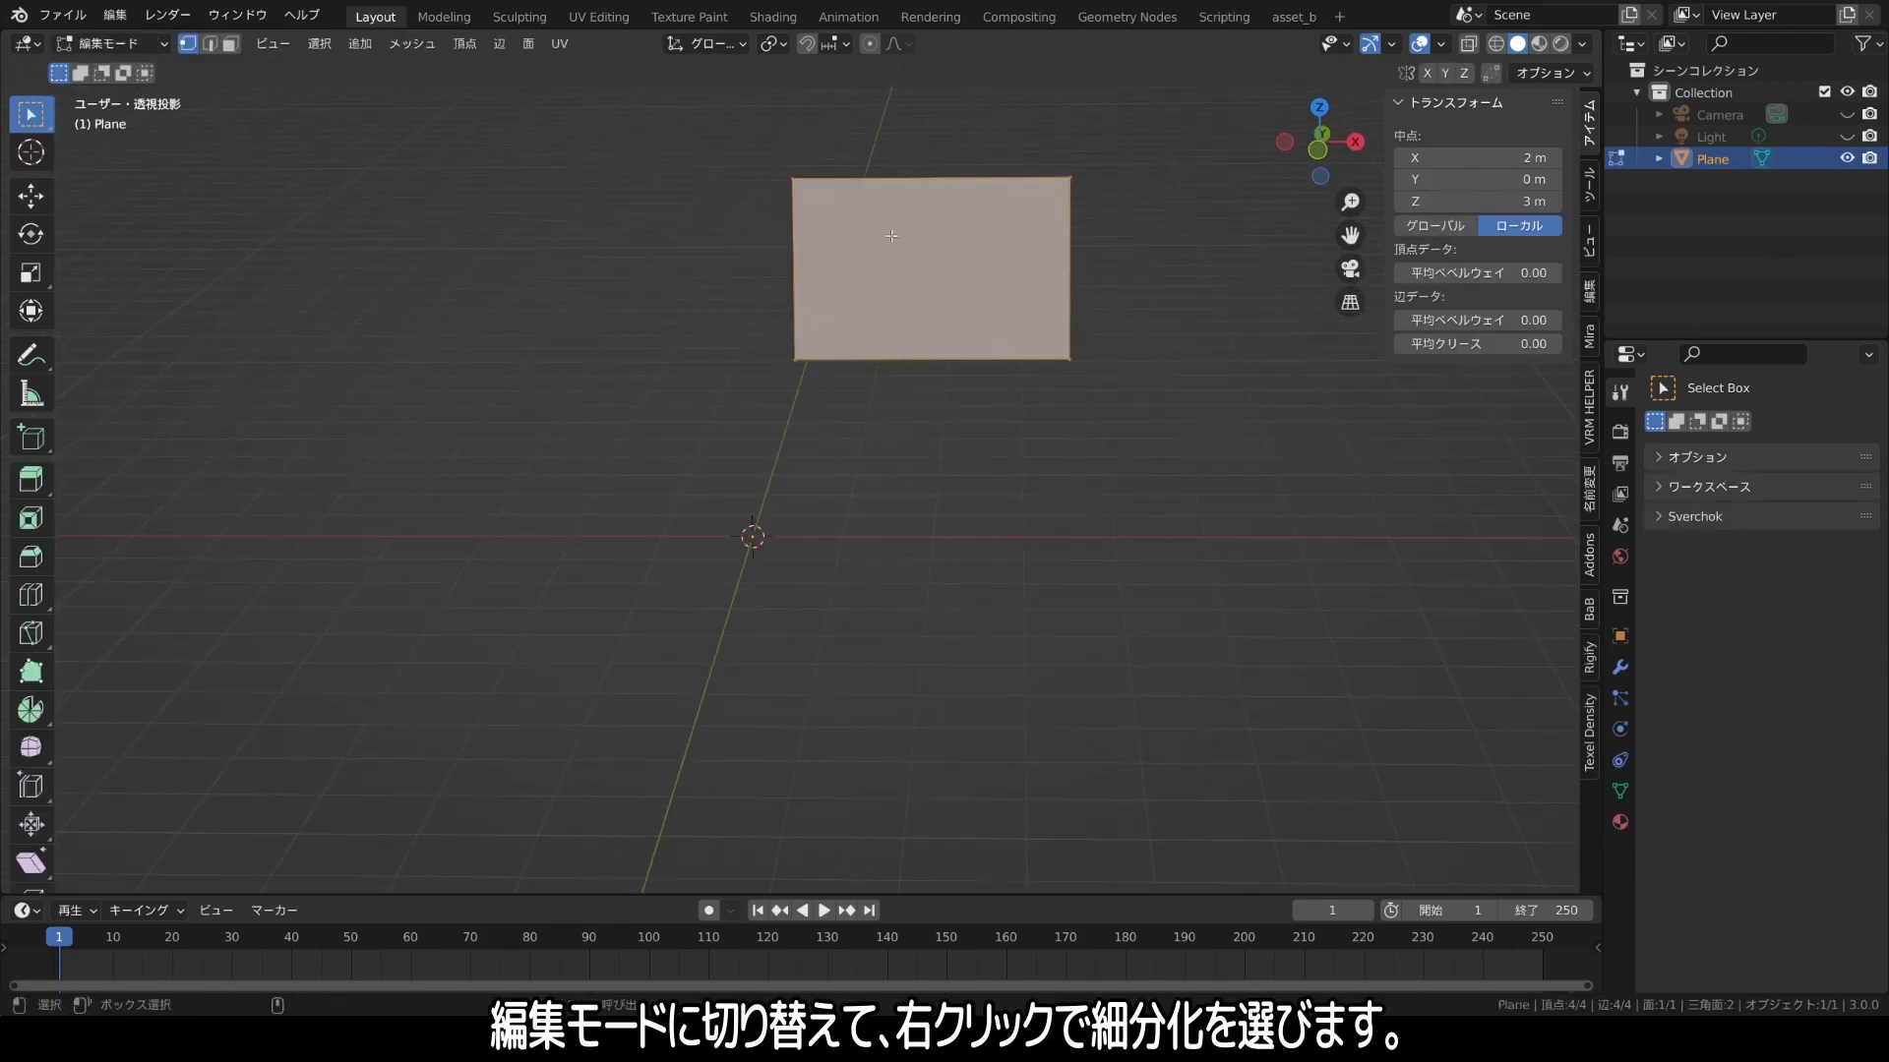
{"action": "right_click", "coordinate": [891, 235]}
{"action": "left_click", "coordinate": [891, 240]}
{"action": "left_click", "coordinate": [93, 876]}
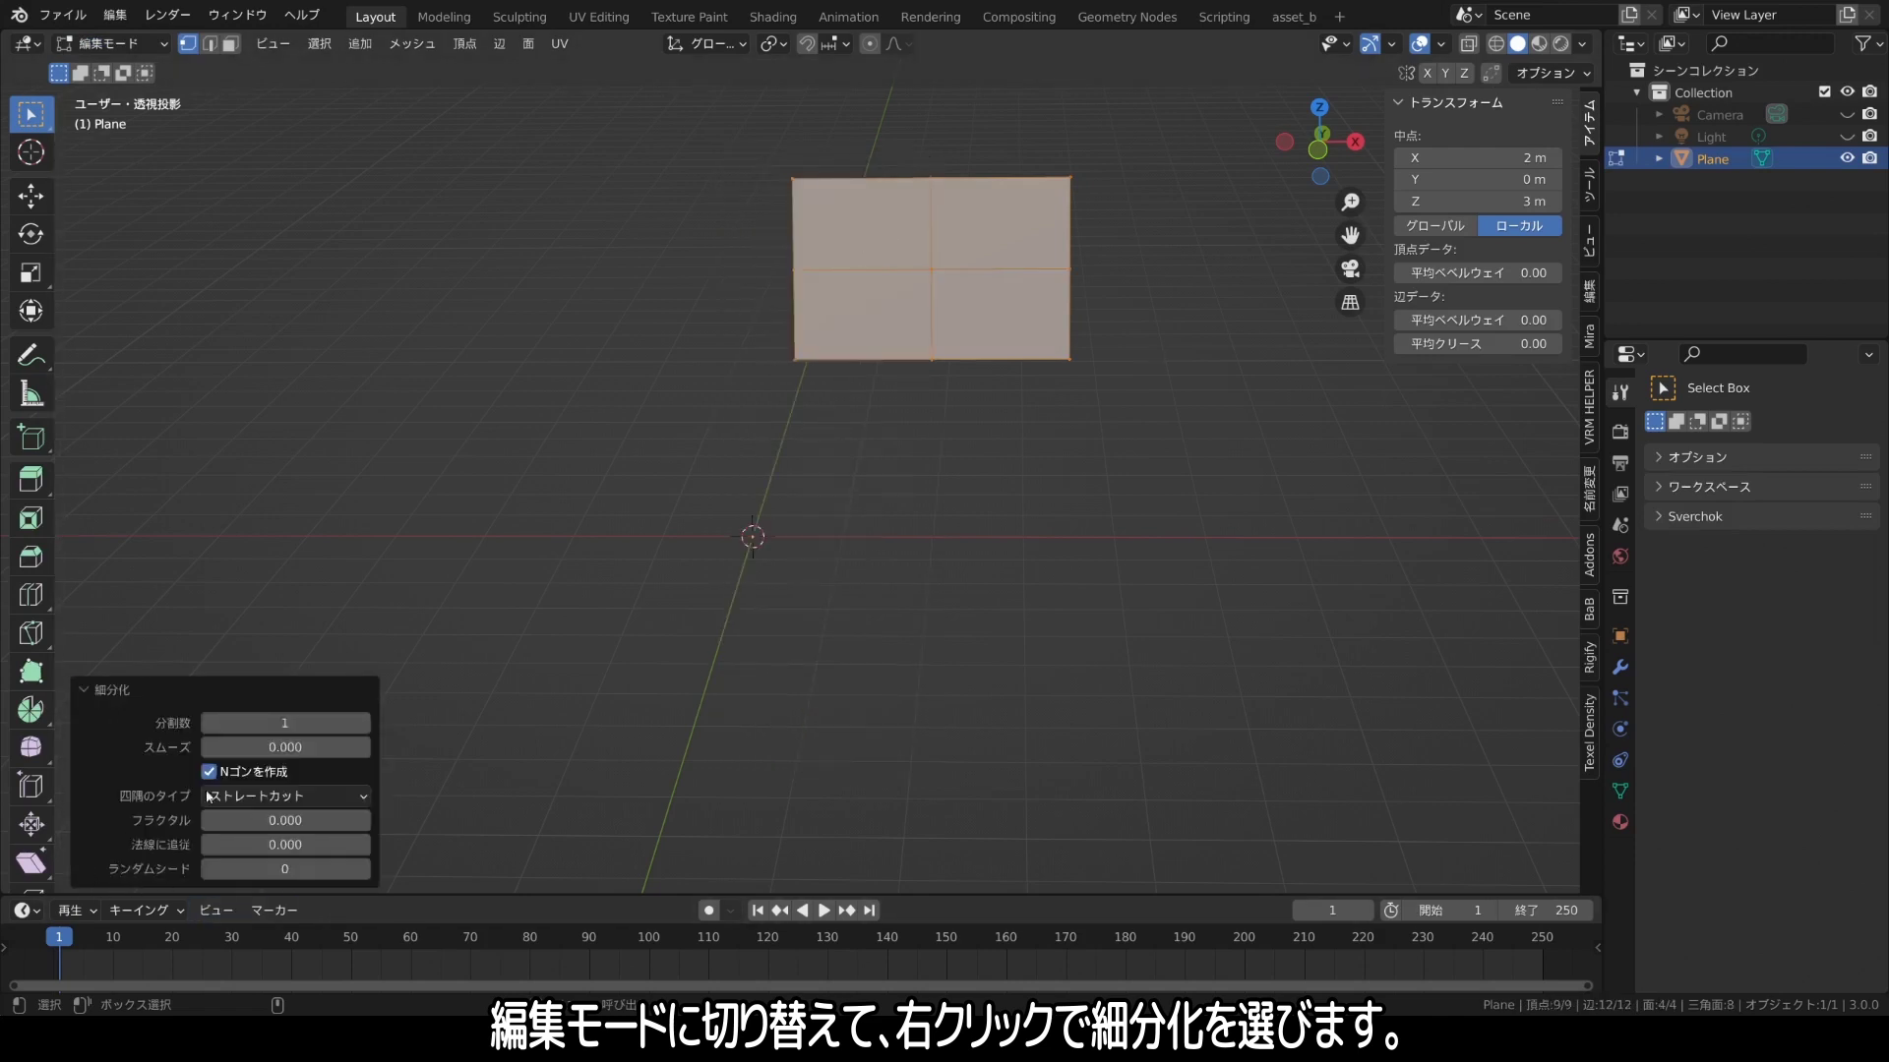
{"action": "left_click", "coordinate": [273, 728]}
{"action": "type", "text": "20"}
{"action": "key", "text": "Return"}
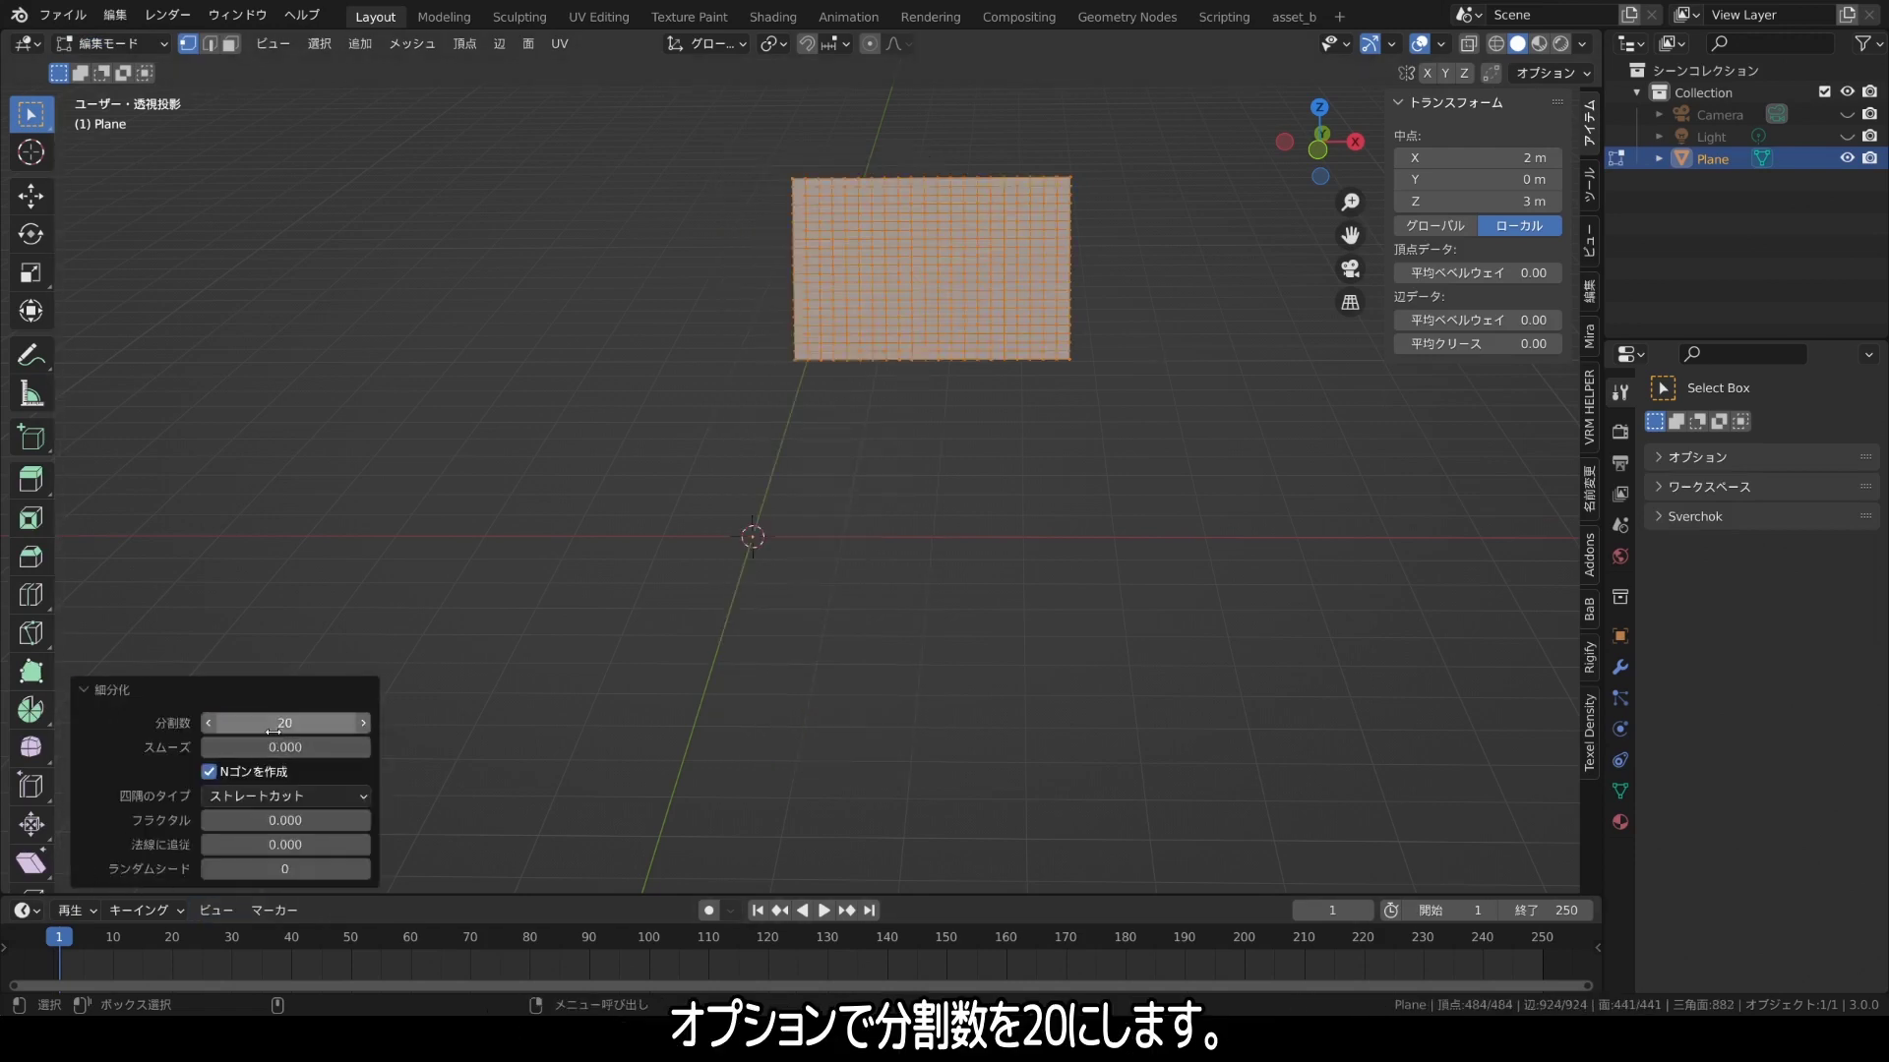
In front orthographic view, box-select the plane's left column of vertices.
{"action": "left_click", "coordinate": [608, 463]}
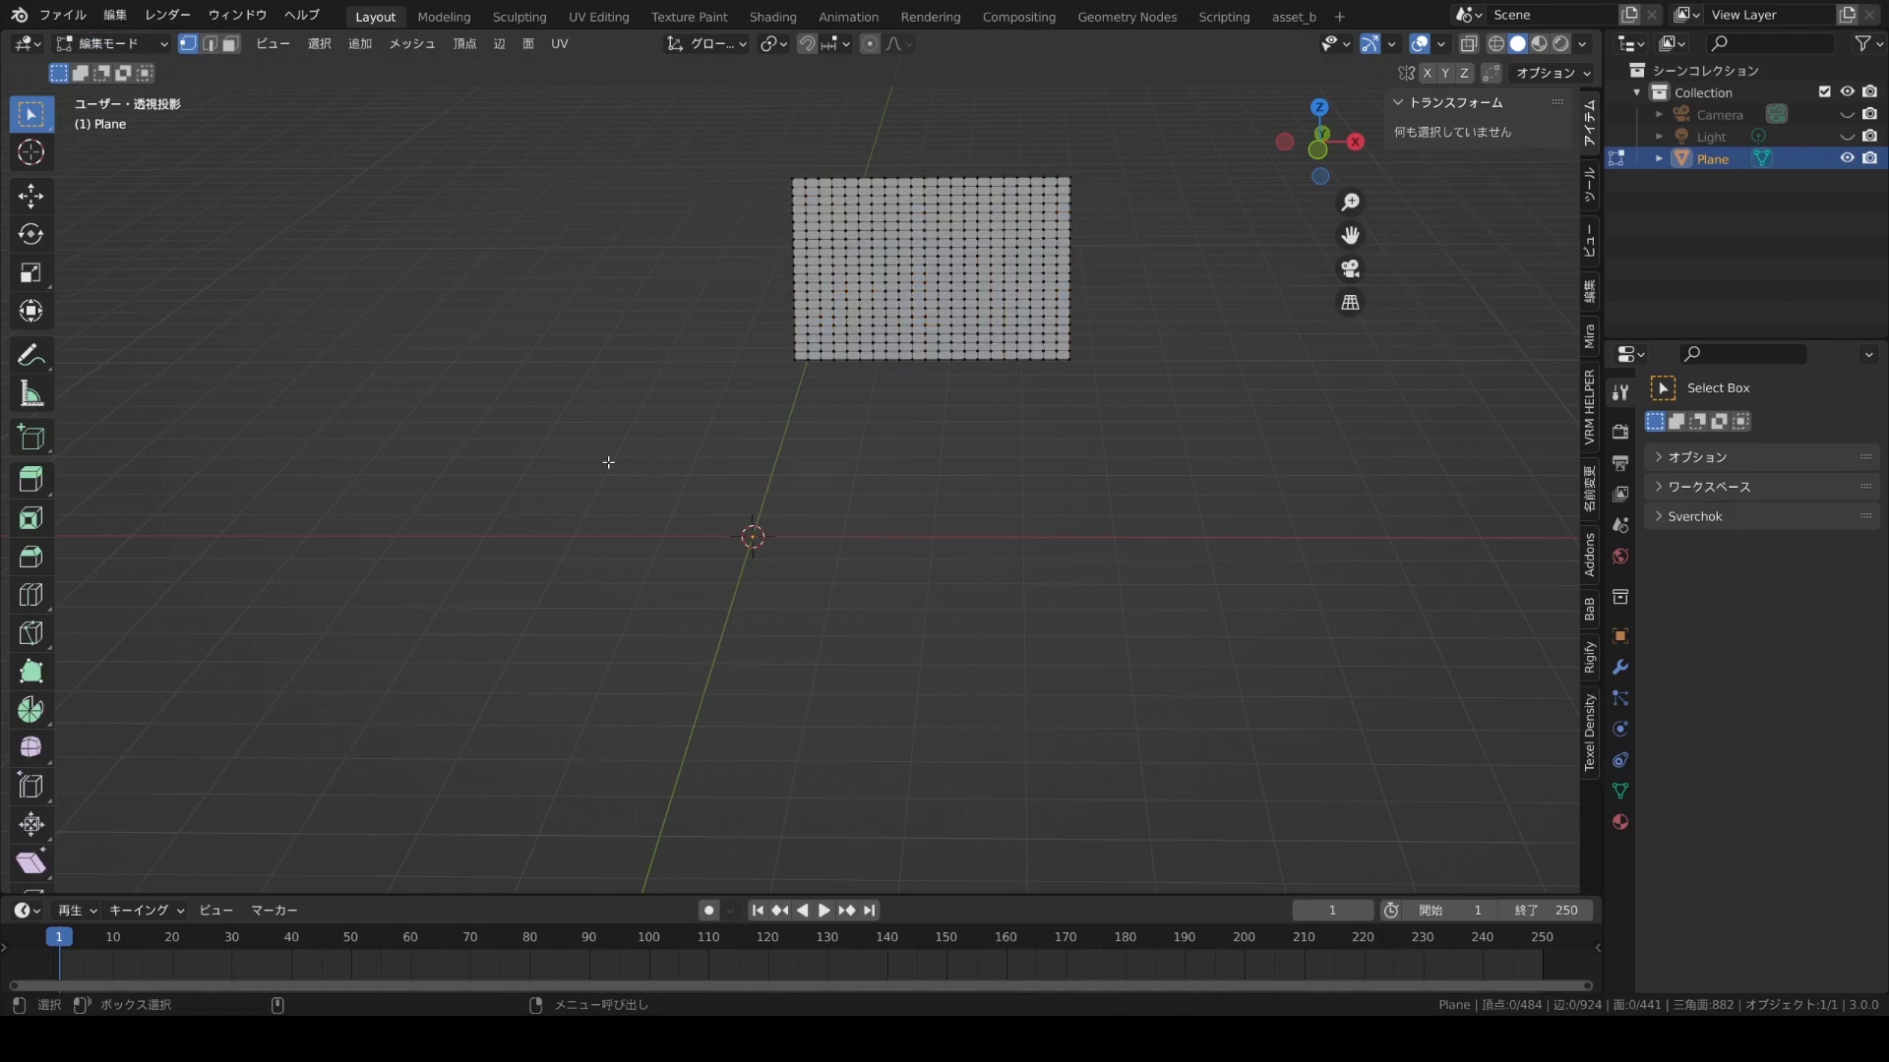
{"action": "key", "text": "KP_1"}
{"action": "key", "text": "KP_5"}
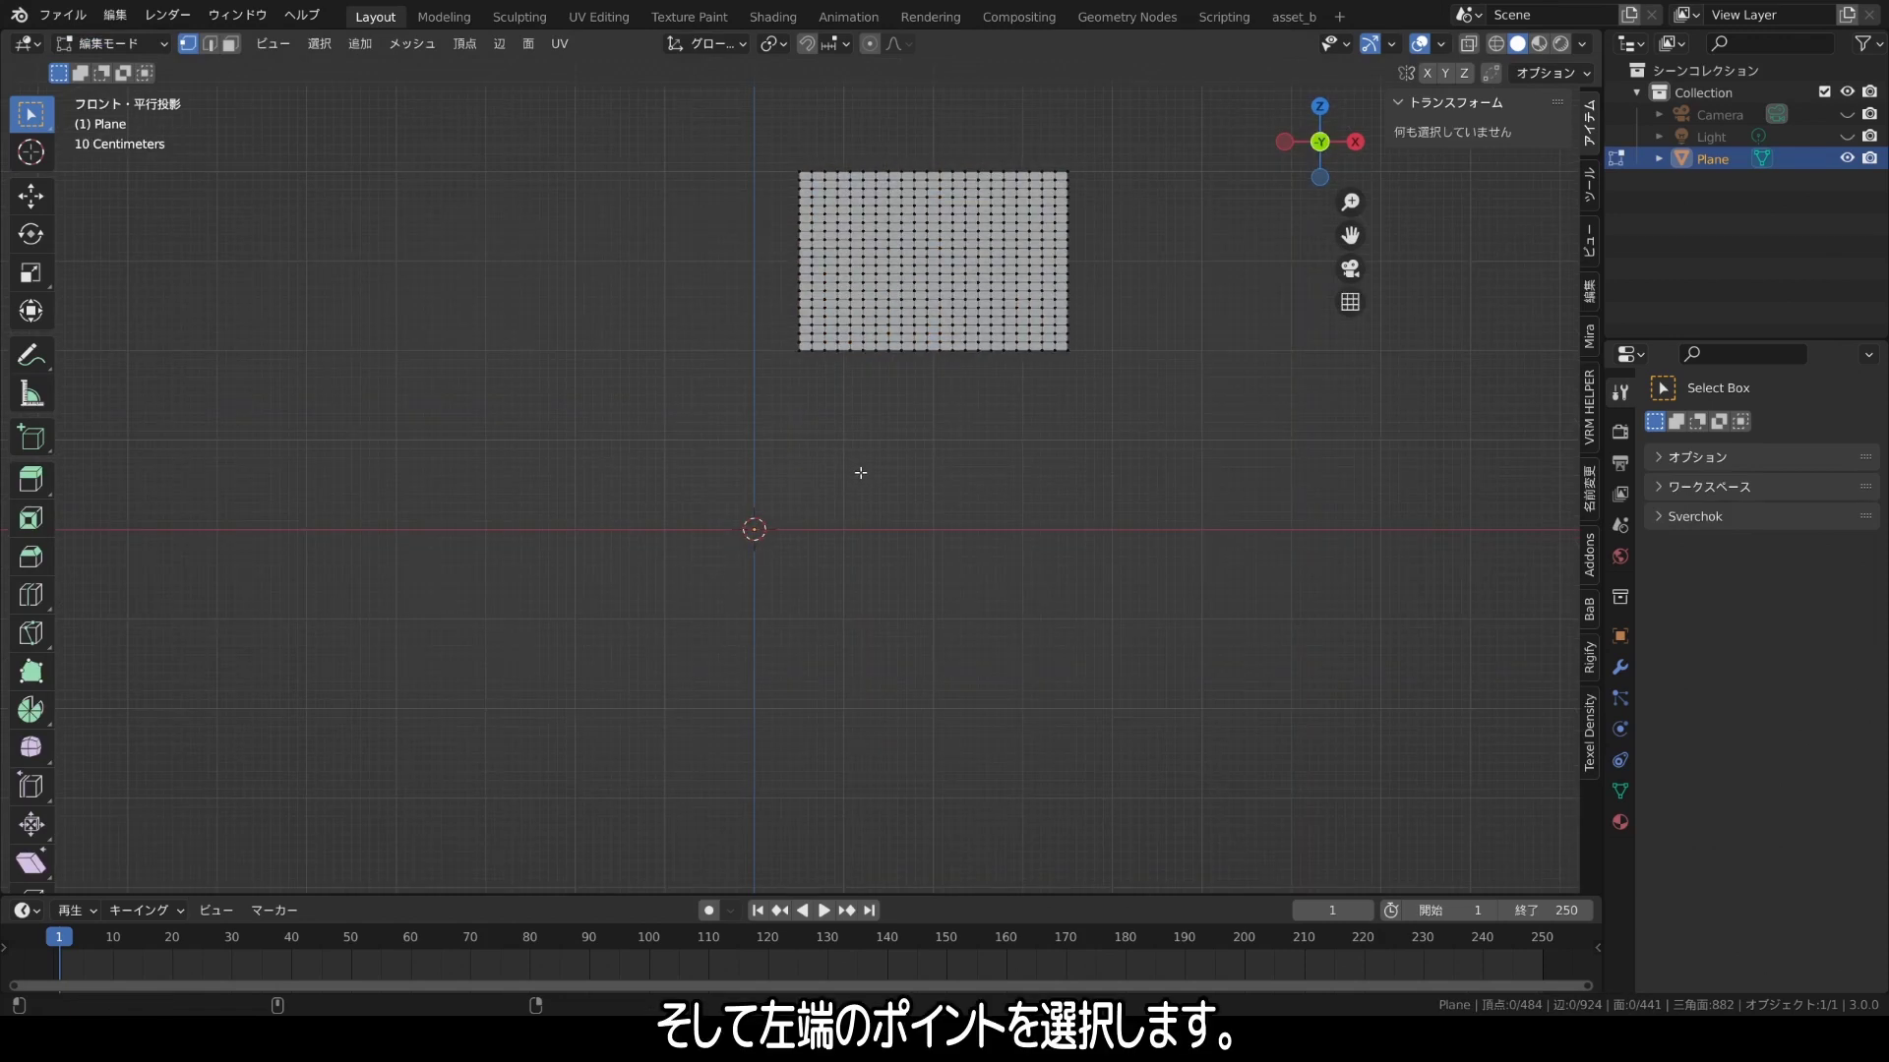
{"action": "middle_click_drag", "start_coordinate": [861, 465], "coordinate": [818, 523], "text": "shift"}
{"action": "scroll", "coordinate": [789, 557], "scroll_direction": "up", "scroll_amount": 1}
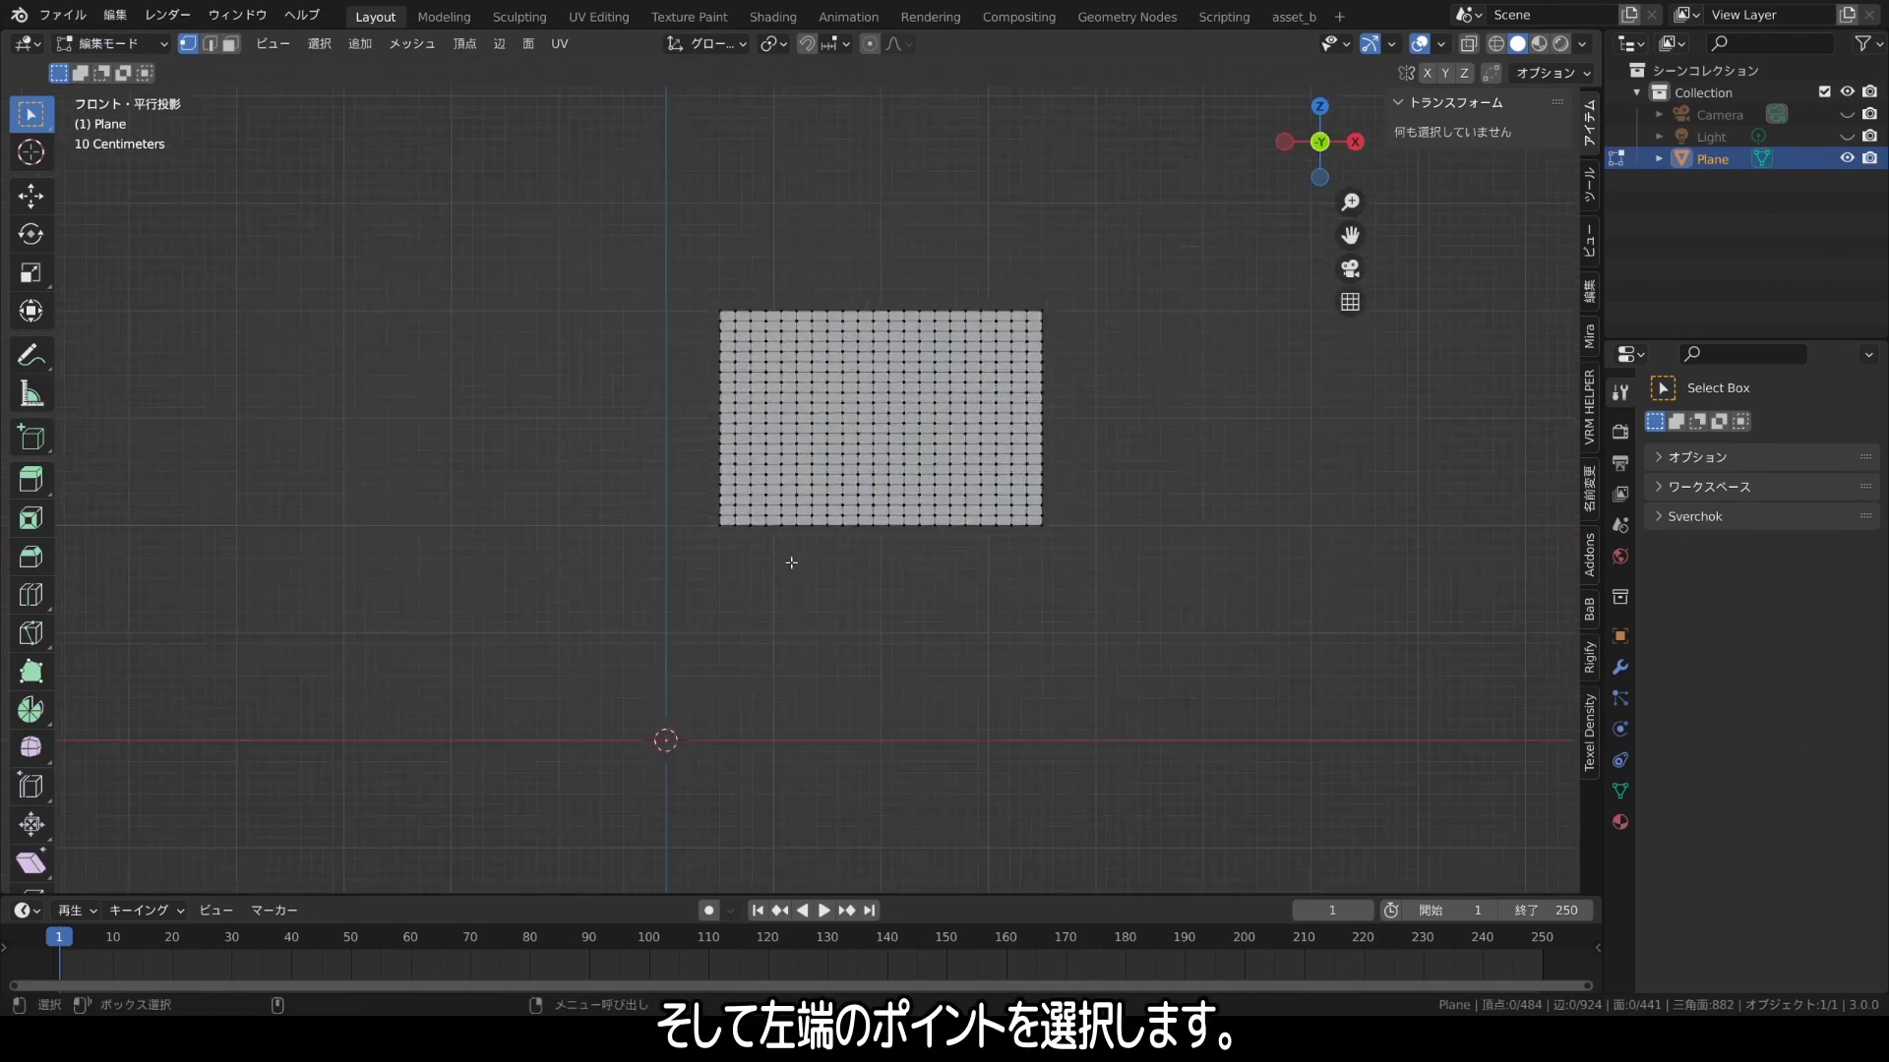
{"action": "scroll", "coordinate": [638, 291], "scroll_direction": "up", "scroll_amount": 1}
{"action": "scroll", "coordinate": [660, 321], "scroll_direction": "up", "scroll_amount": 1}
{"action": "left_click_drag", "start_coordinate": [634, 197], "coordinate": [694, 615]}
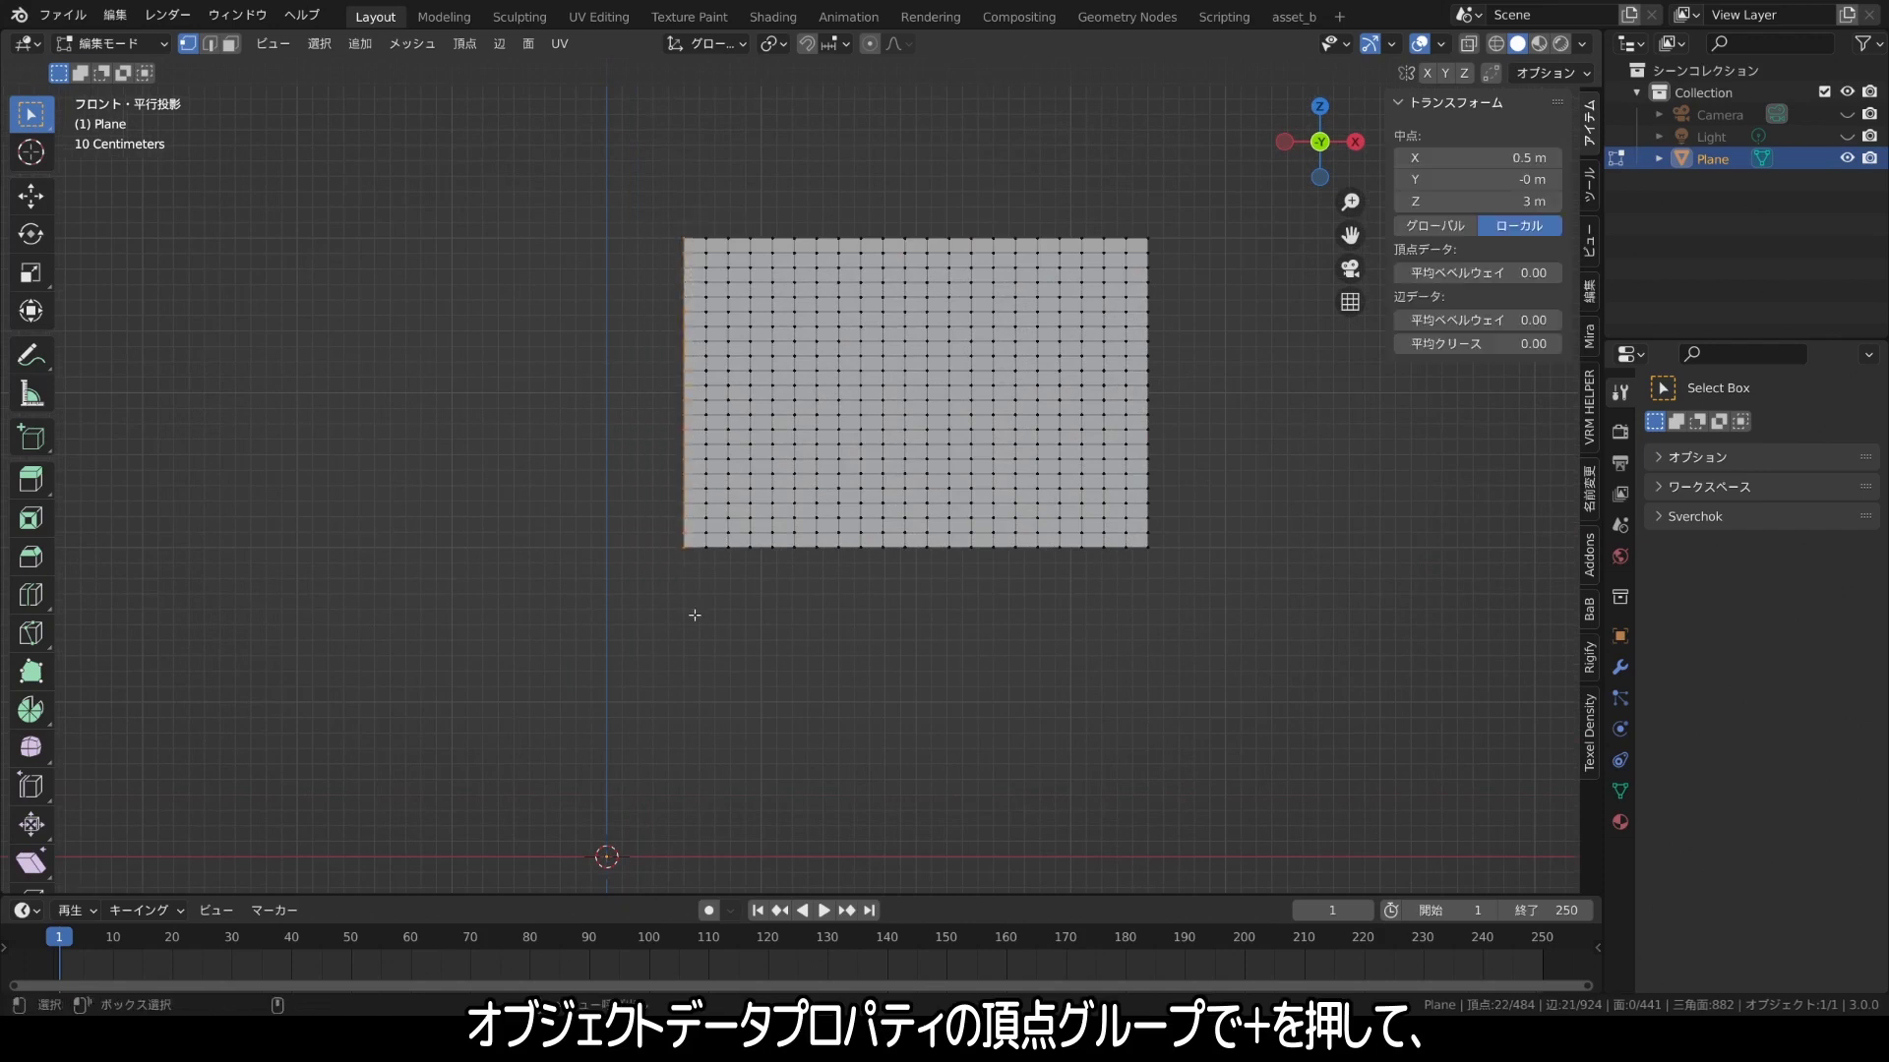
Assign the selected vertices to a new vertex group 'Group' and return to Object Mode.
{"action": "left_click", "coordinate": [1620, 790]}
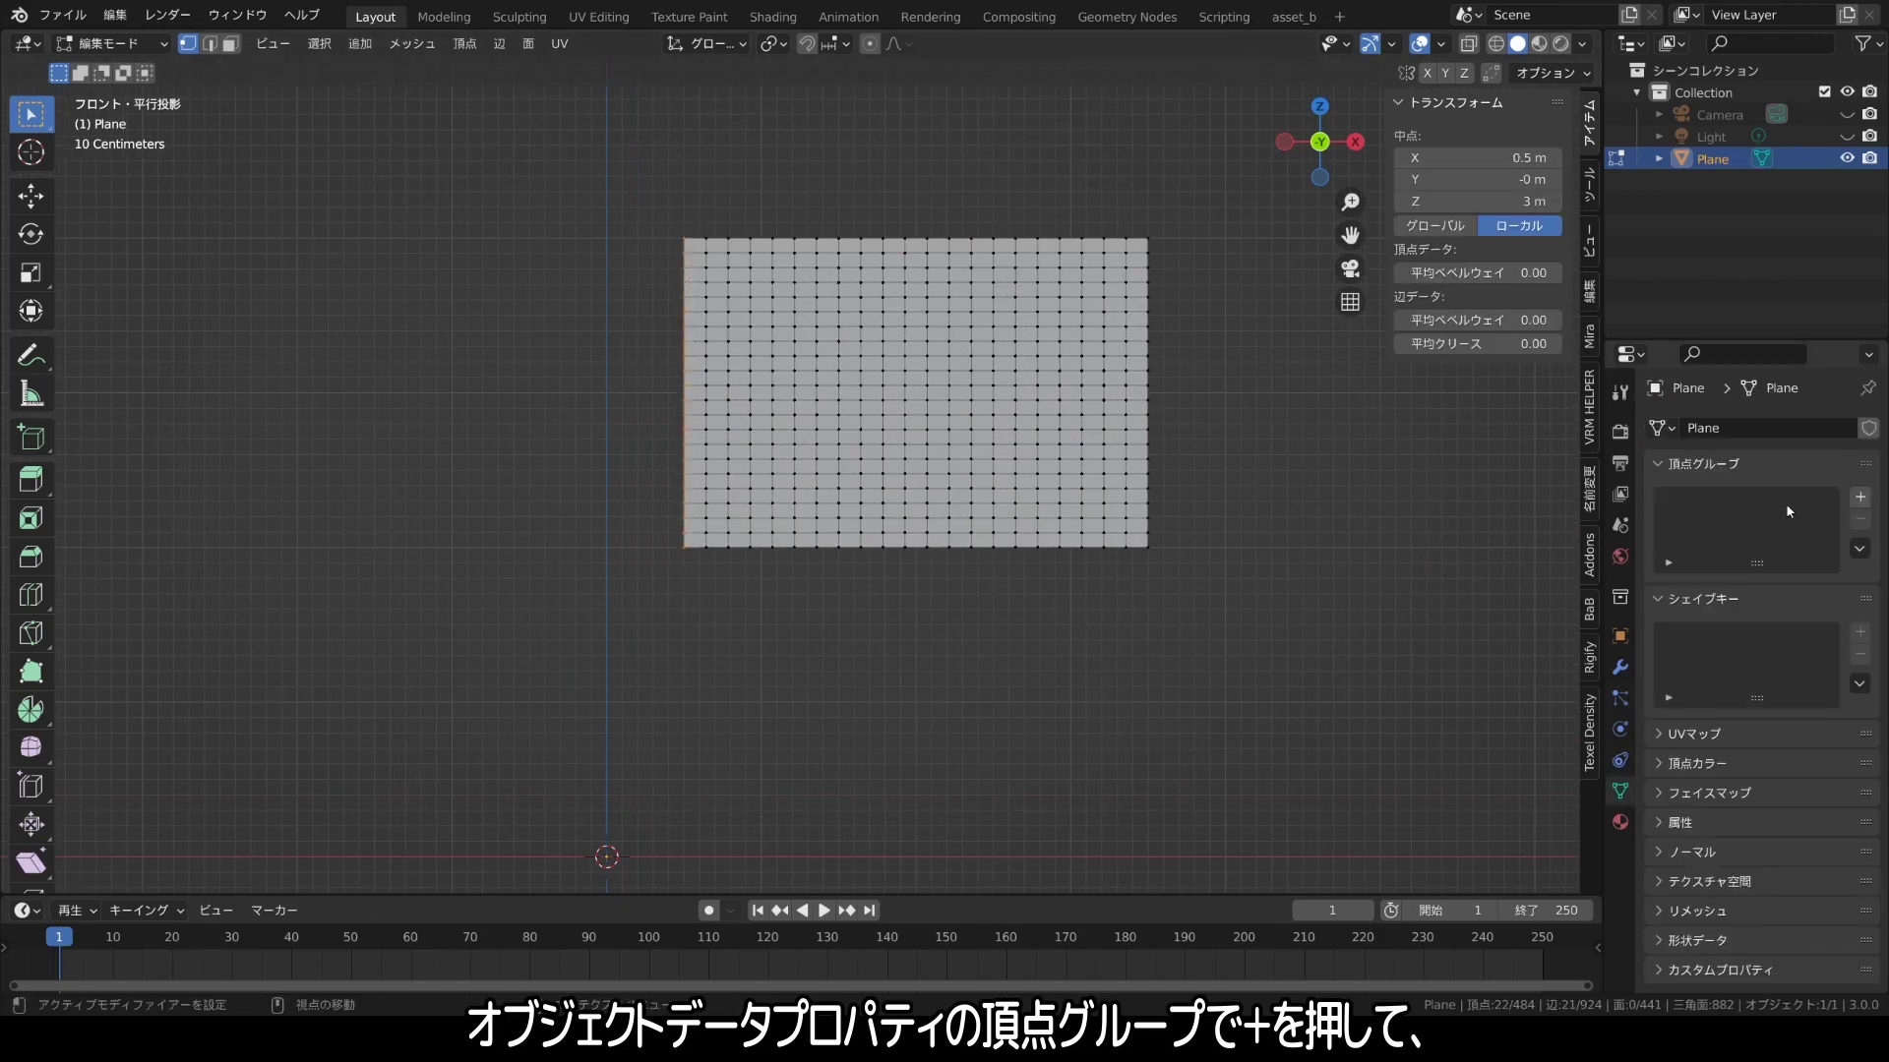
{"action": "left_click", "coordinate": [1860, 498]}
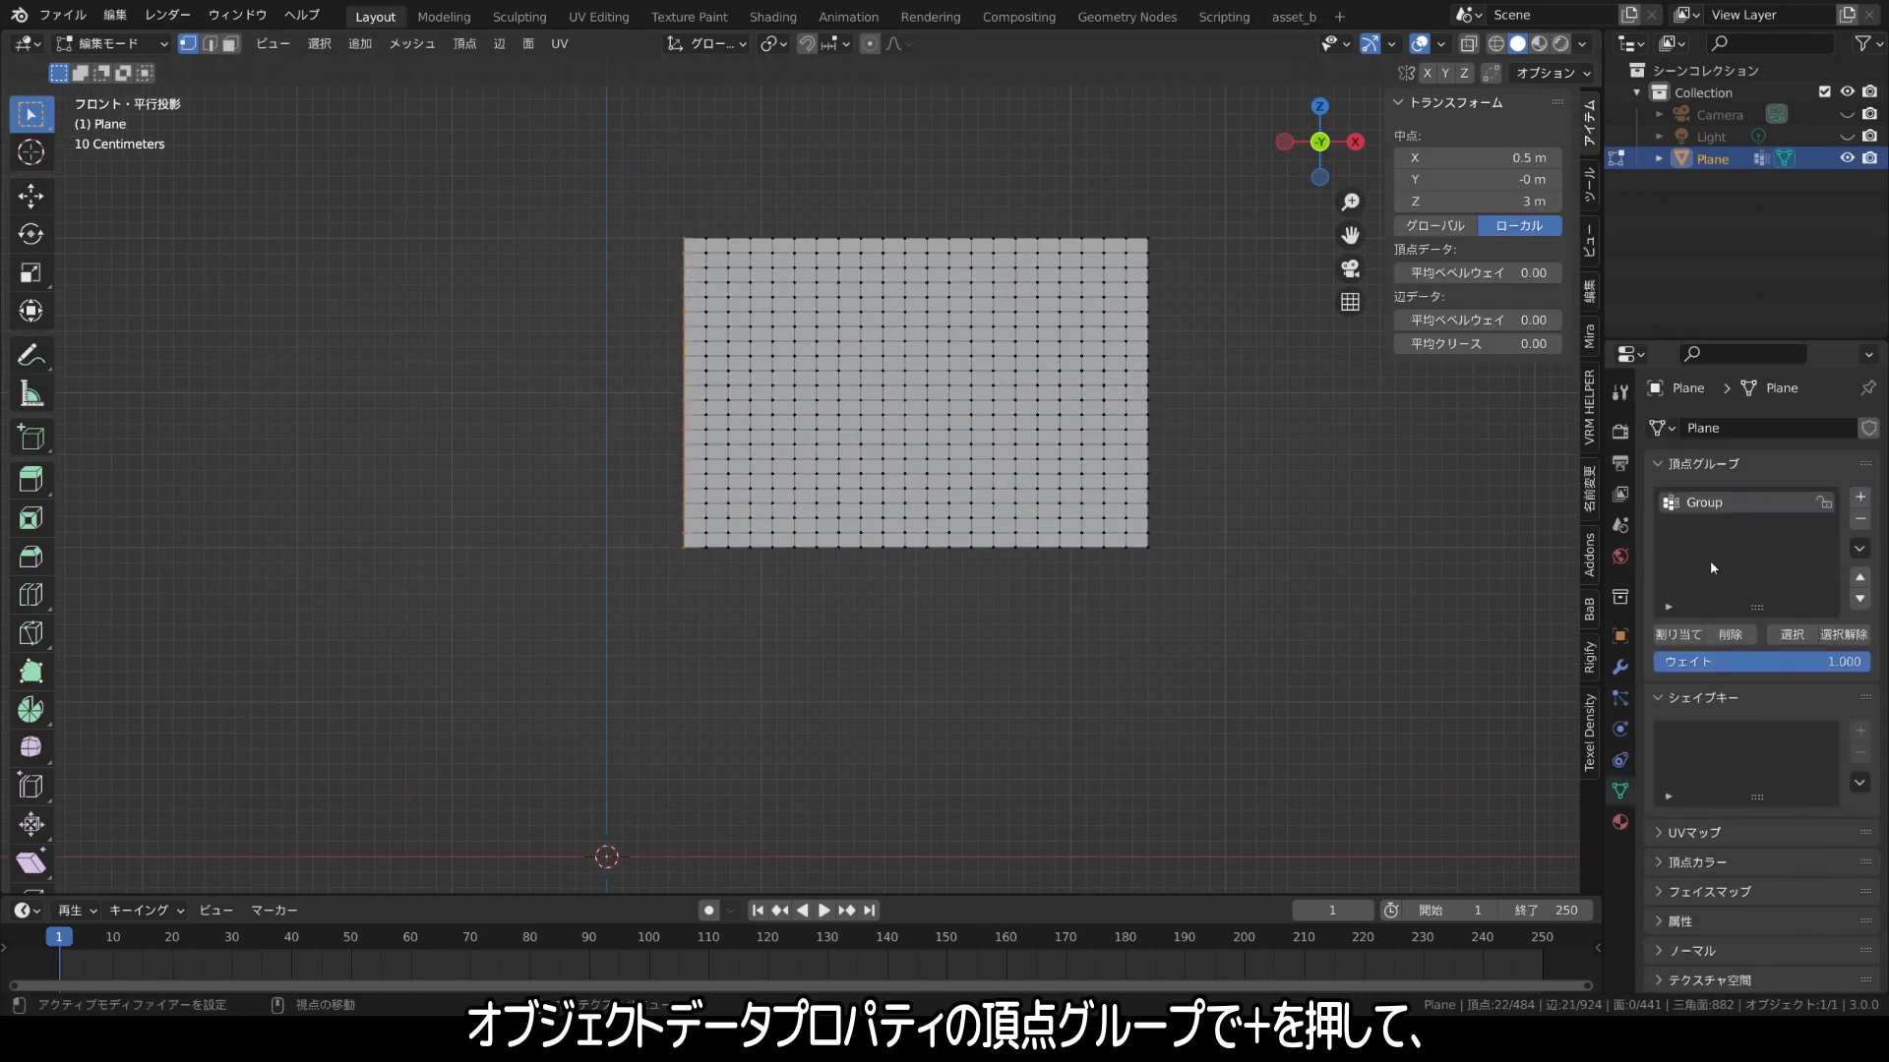
{"action": "left_click", "coordinate": [1680, 635]}
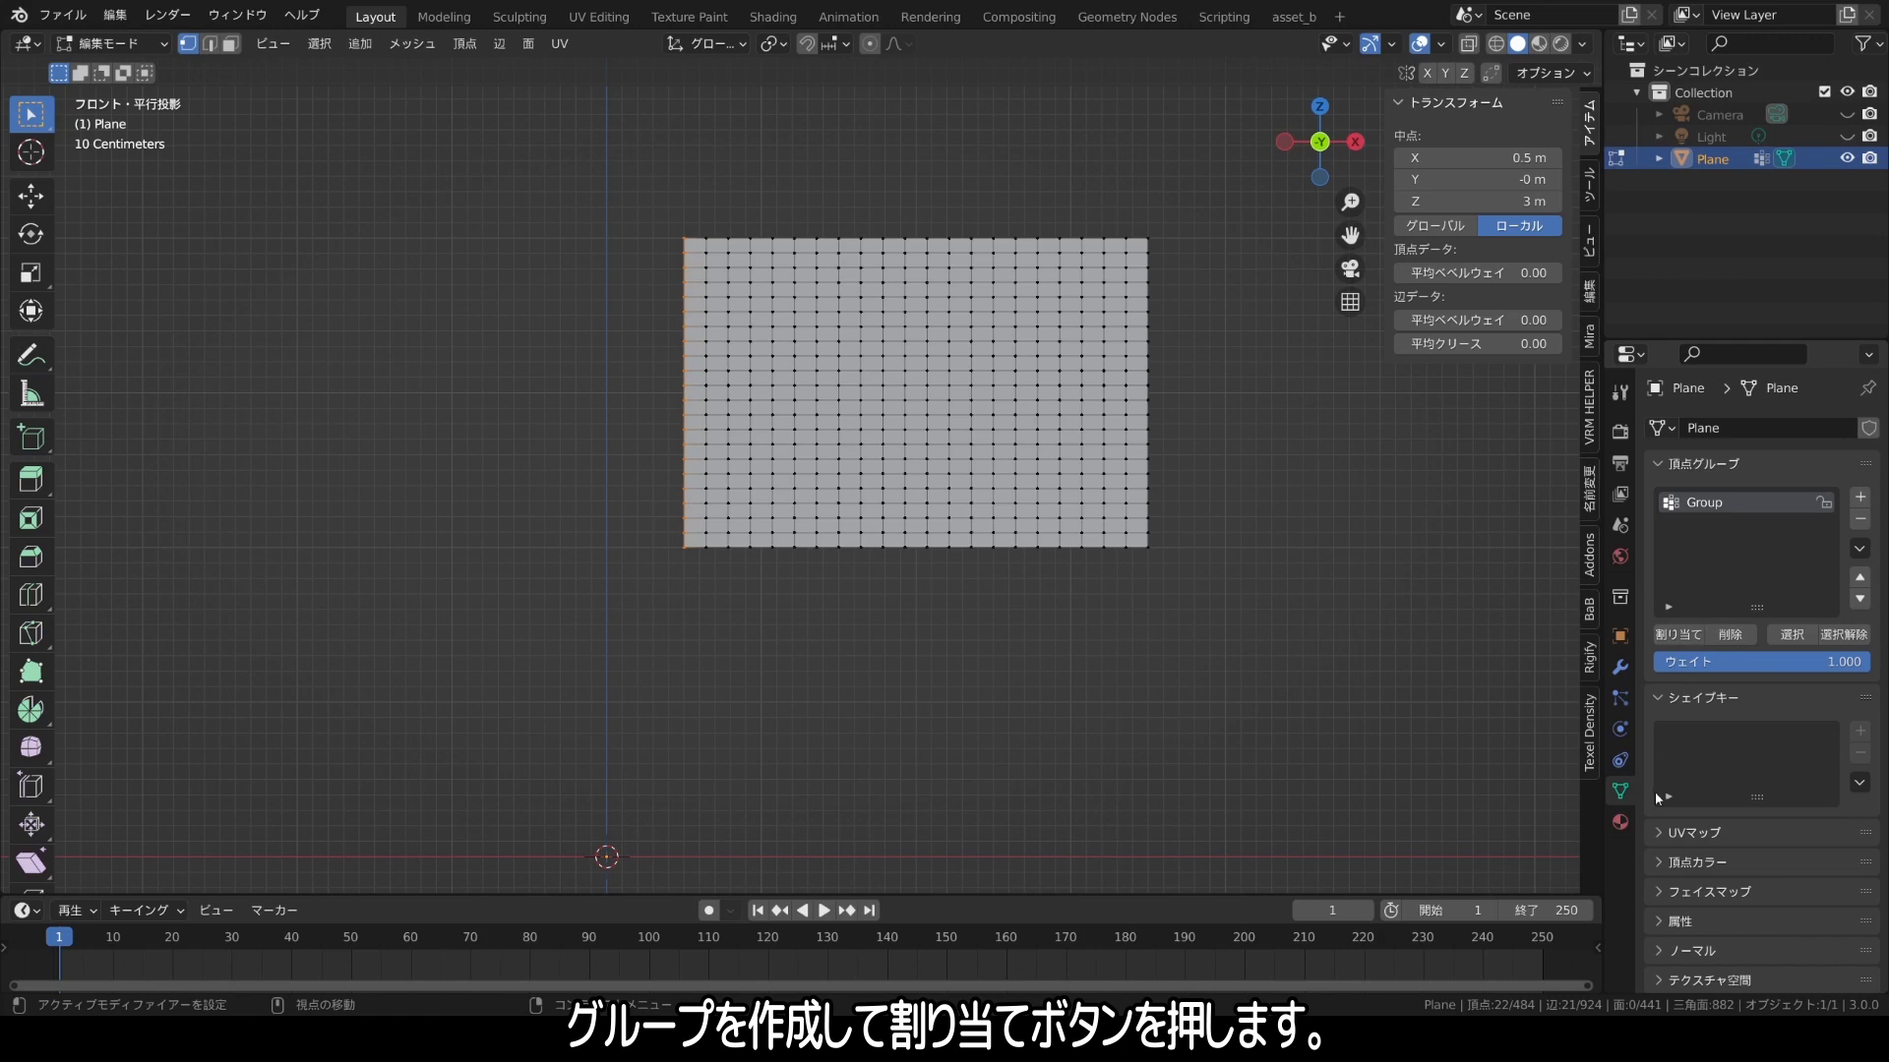
{"action": "left_click", "coordinate": [108, 43]}
{"action": "left_click", "coordinate": [127, 69]}
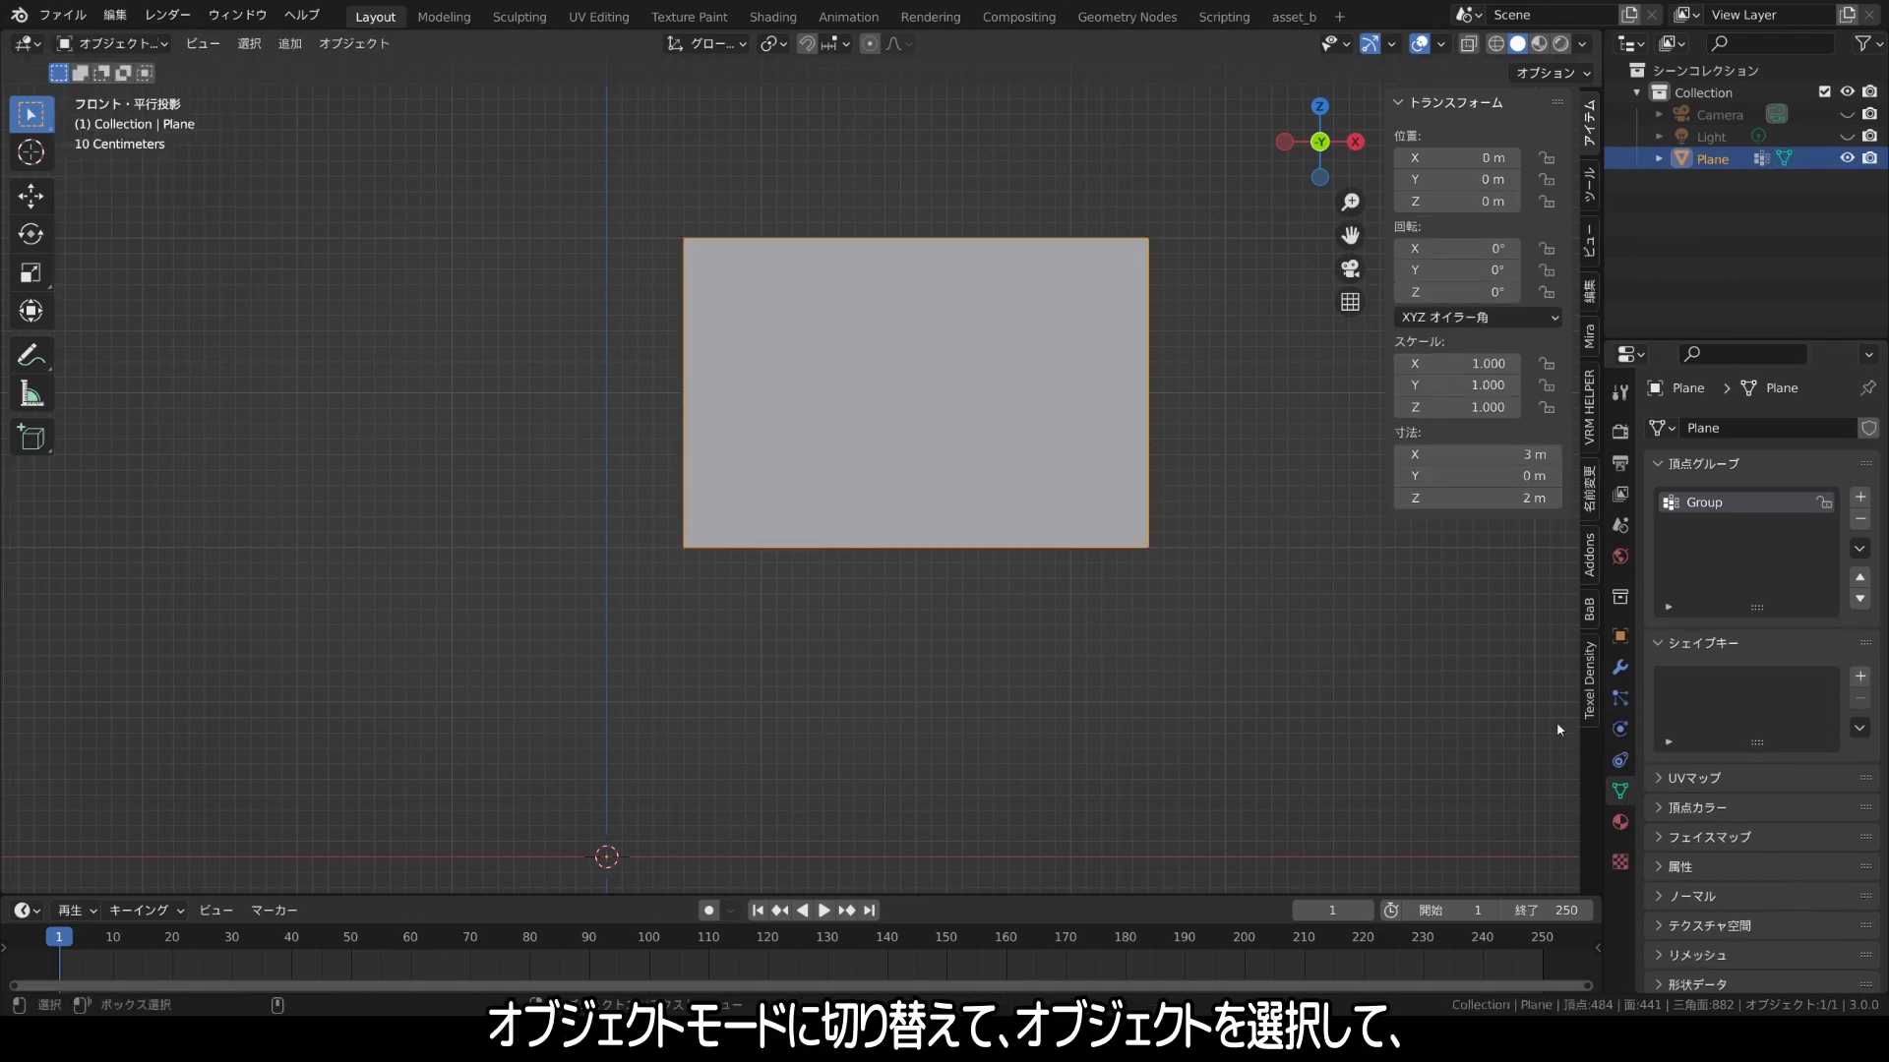
Add a cloth simulation to the plane using the Cotton preset.
{"action": "left_click", "coordinate": [1620, 729]}
{"action": "left_click", "coordinate": [1725, 478]}
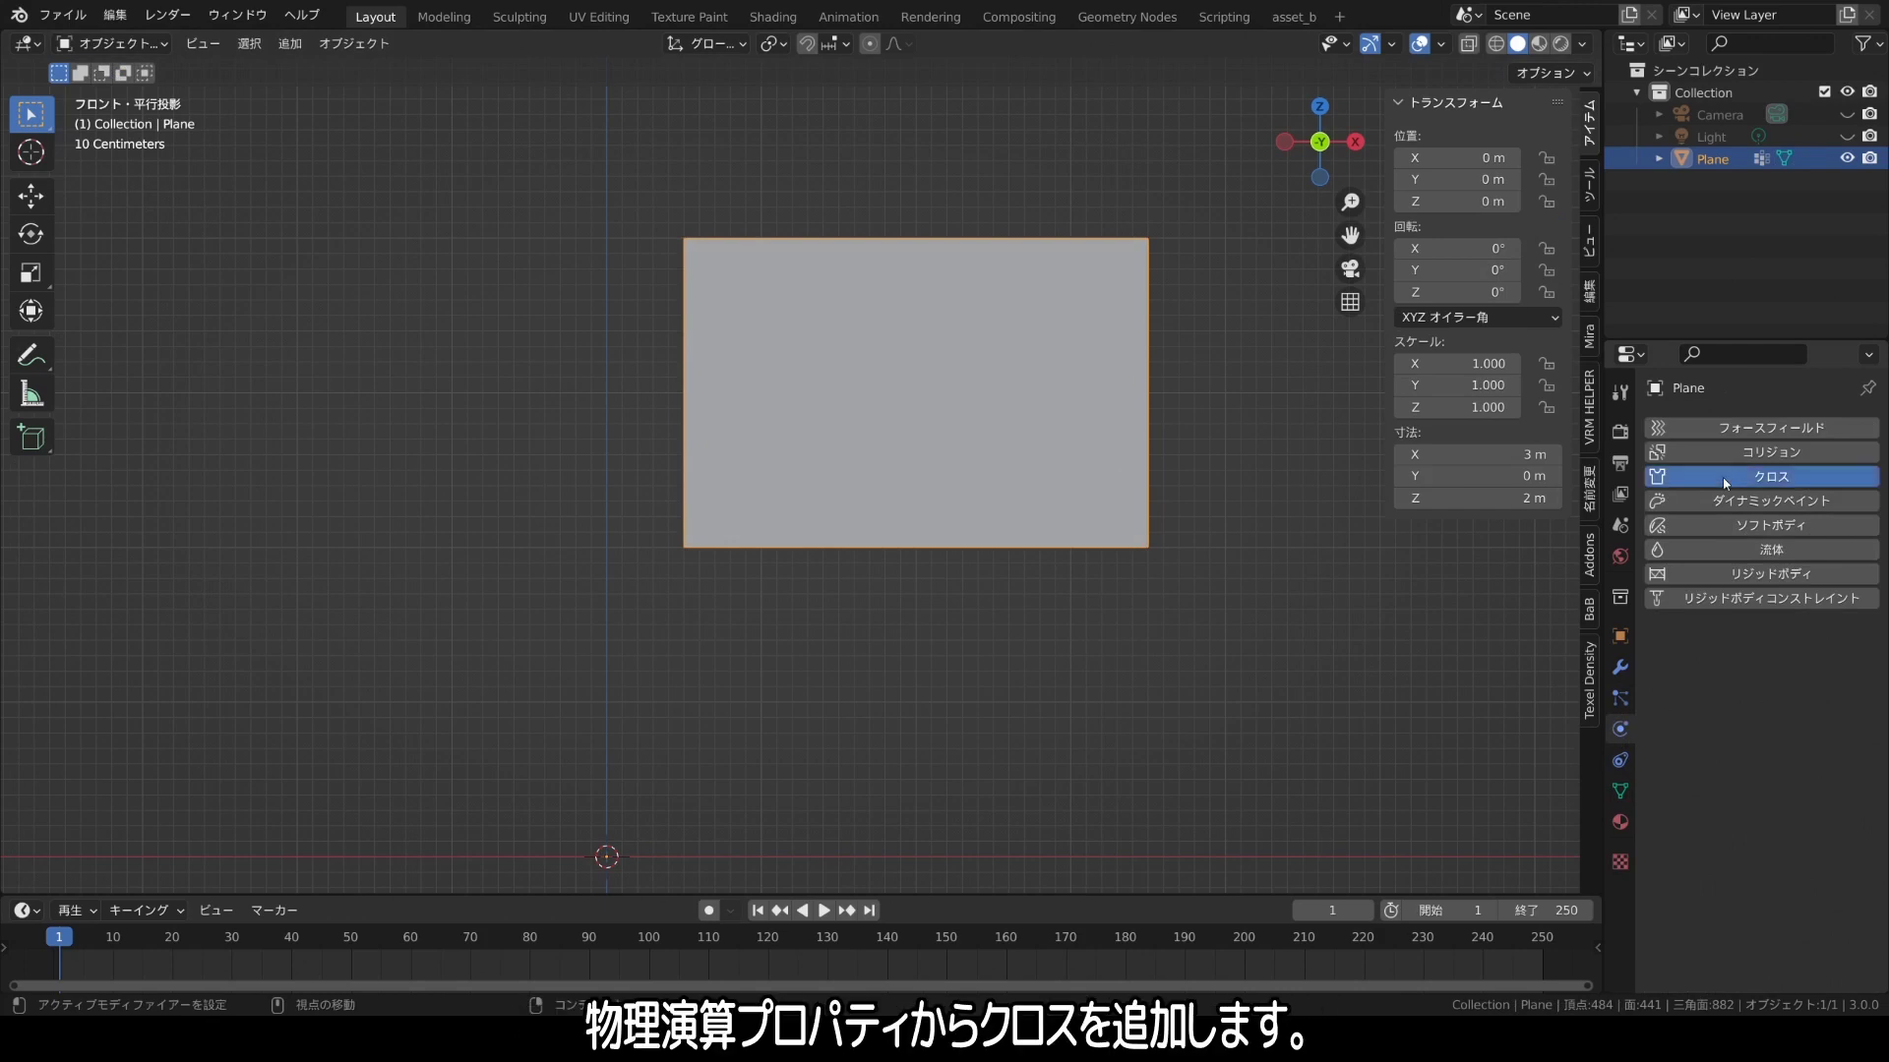
{"action": "left_click", "coordinate": [1838, 639]}
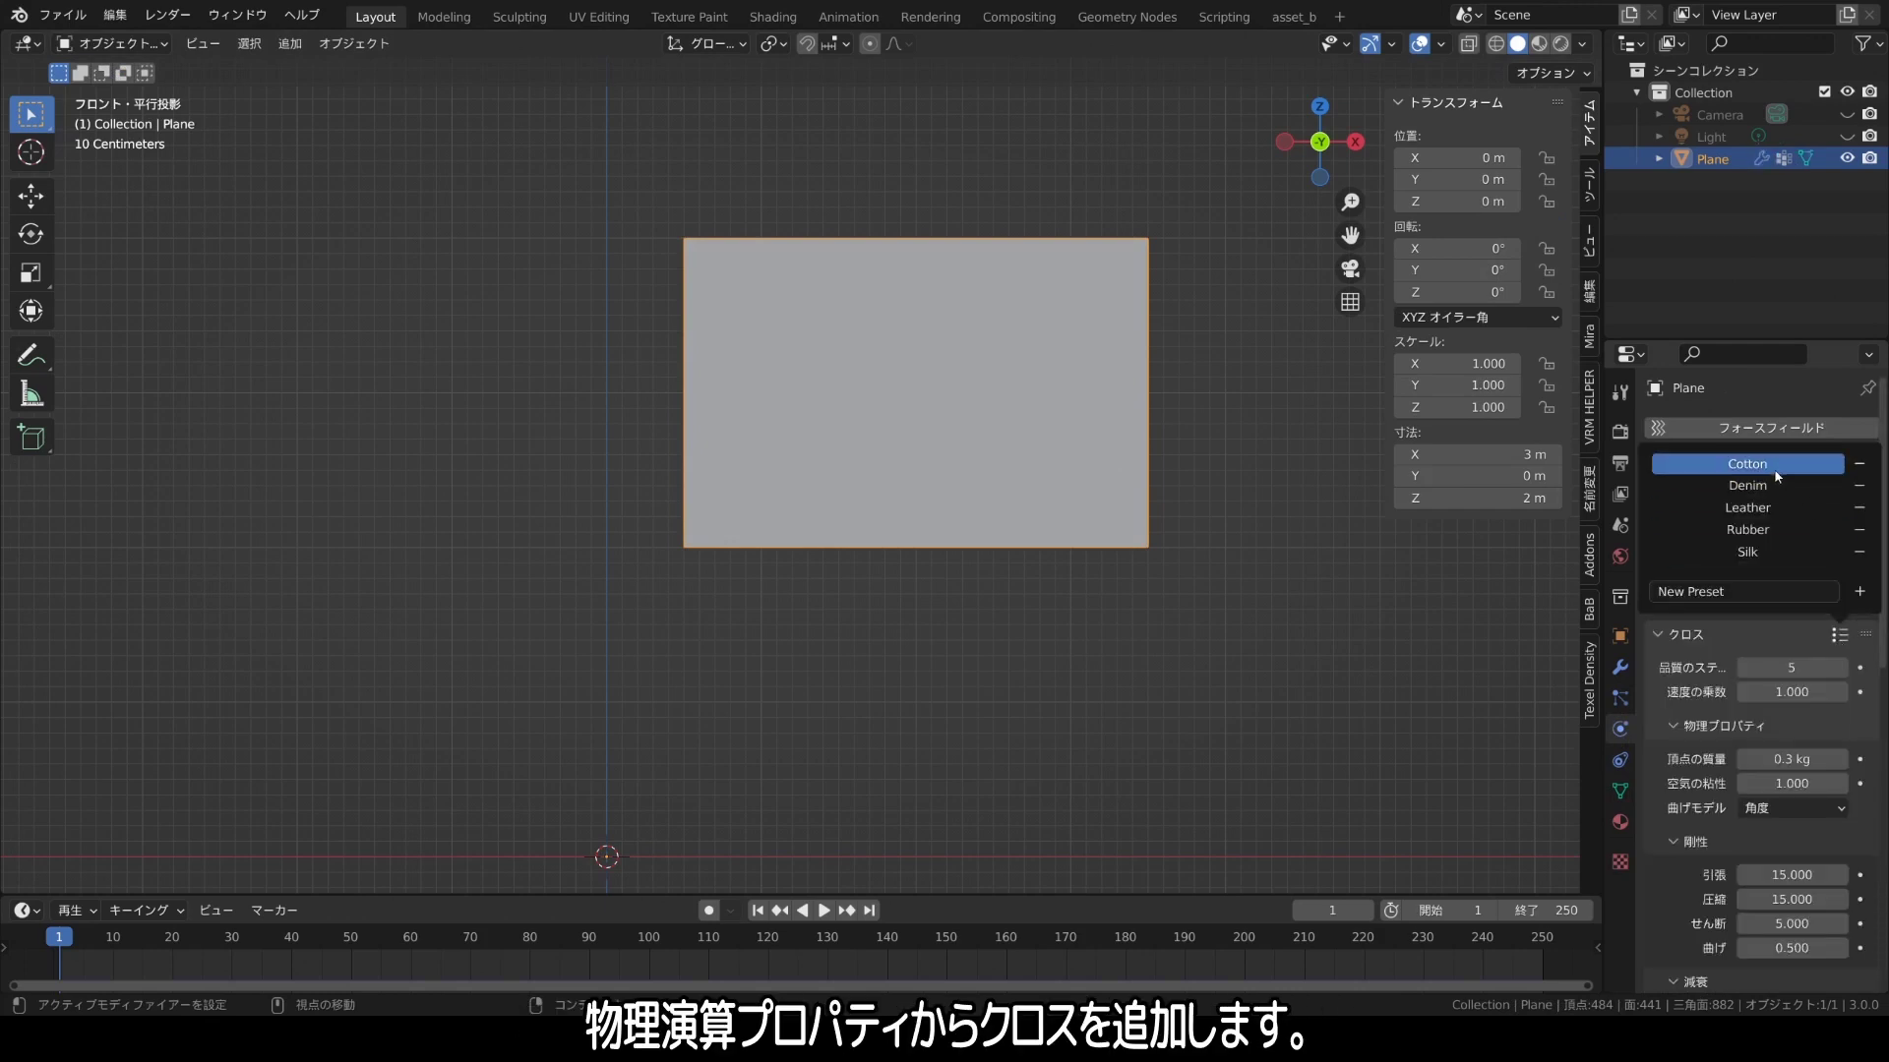
{"action": "left_click", "coordinate": [1776, 476]}
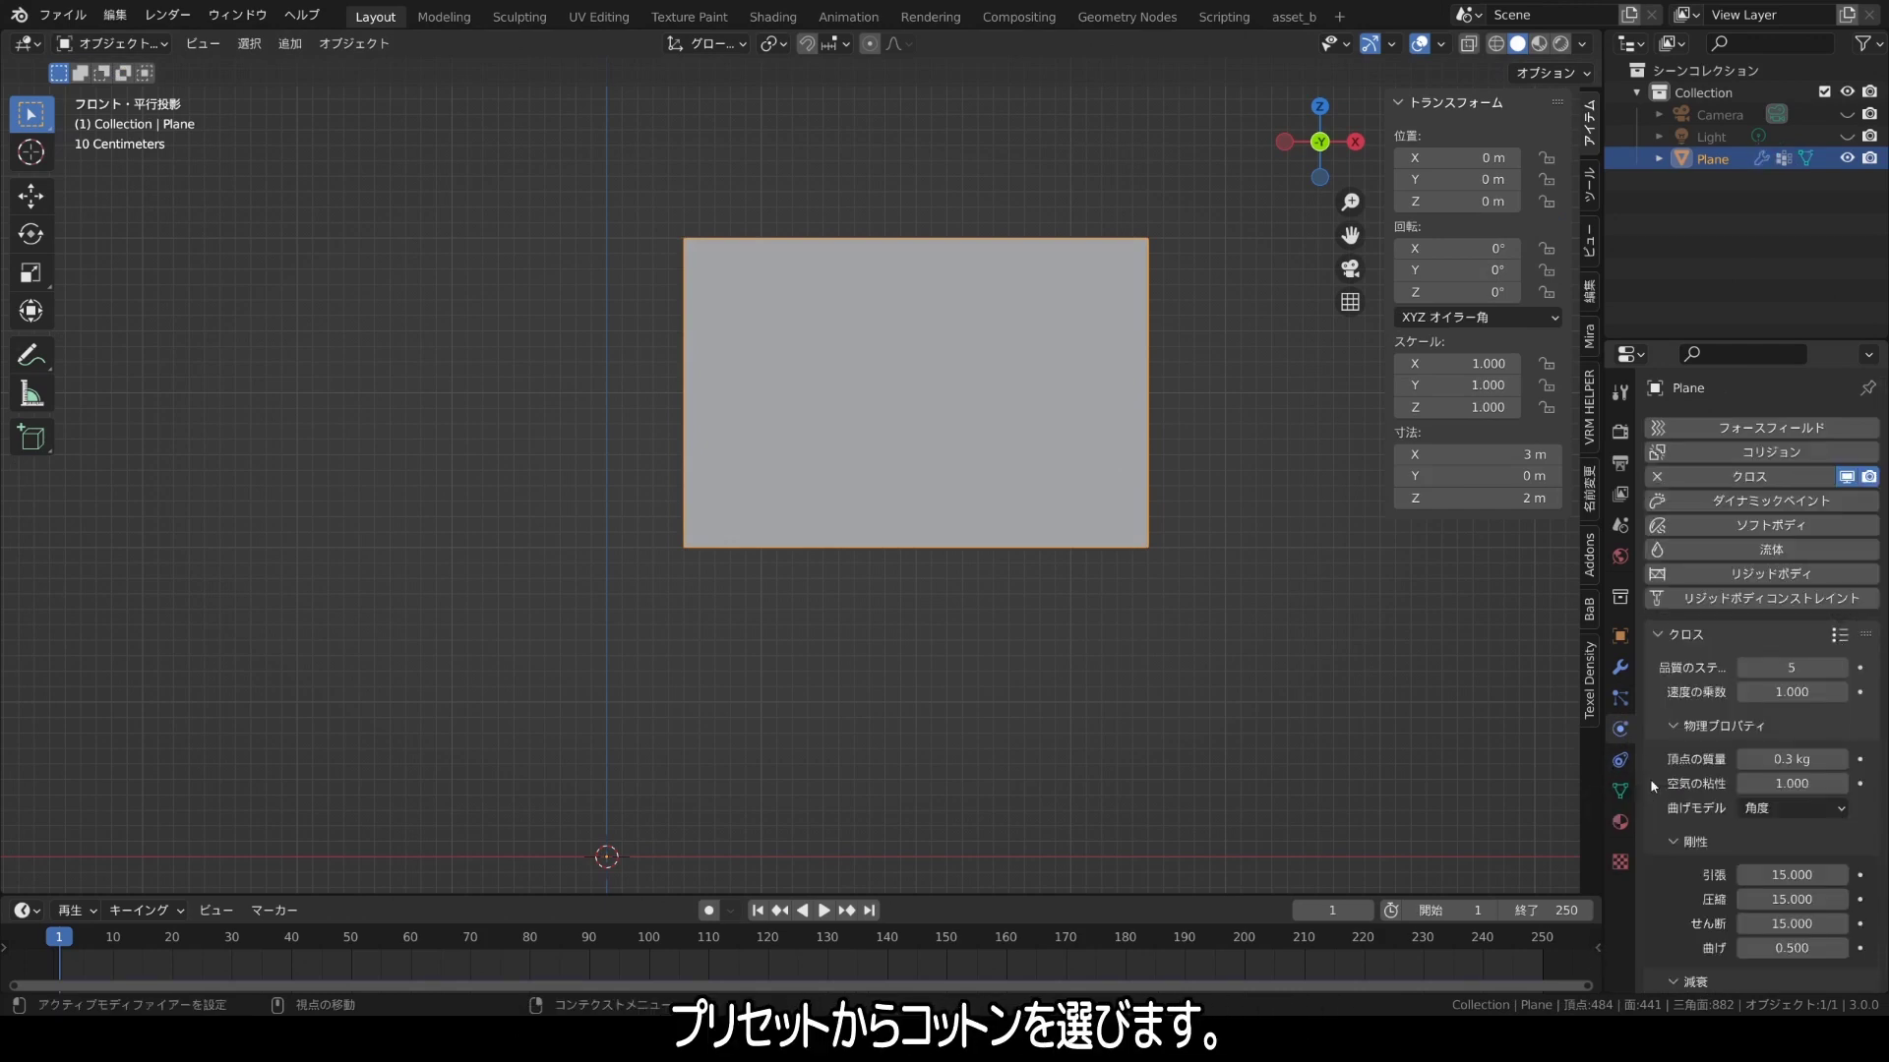
Set the cloth's pin group to the vertex group 'Group'.
{"action": "scroll", "coordinate": [1652, 787], "scroll_direction": "down", "scroll_amount": 5}
{"action": "scroll", "coordinate": [1657, 803], "scroll_direction": "down", "scroll_amount": 4}
{"action": "scroll", "coordinate": [1662, 836], "scroll_direction": "down", "scroll_amount": 4}
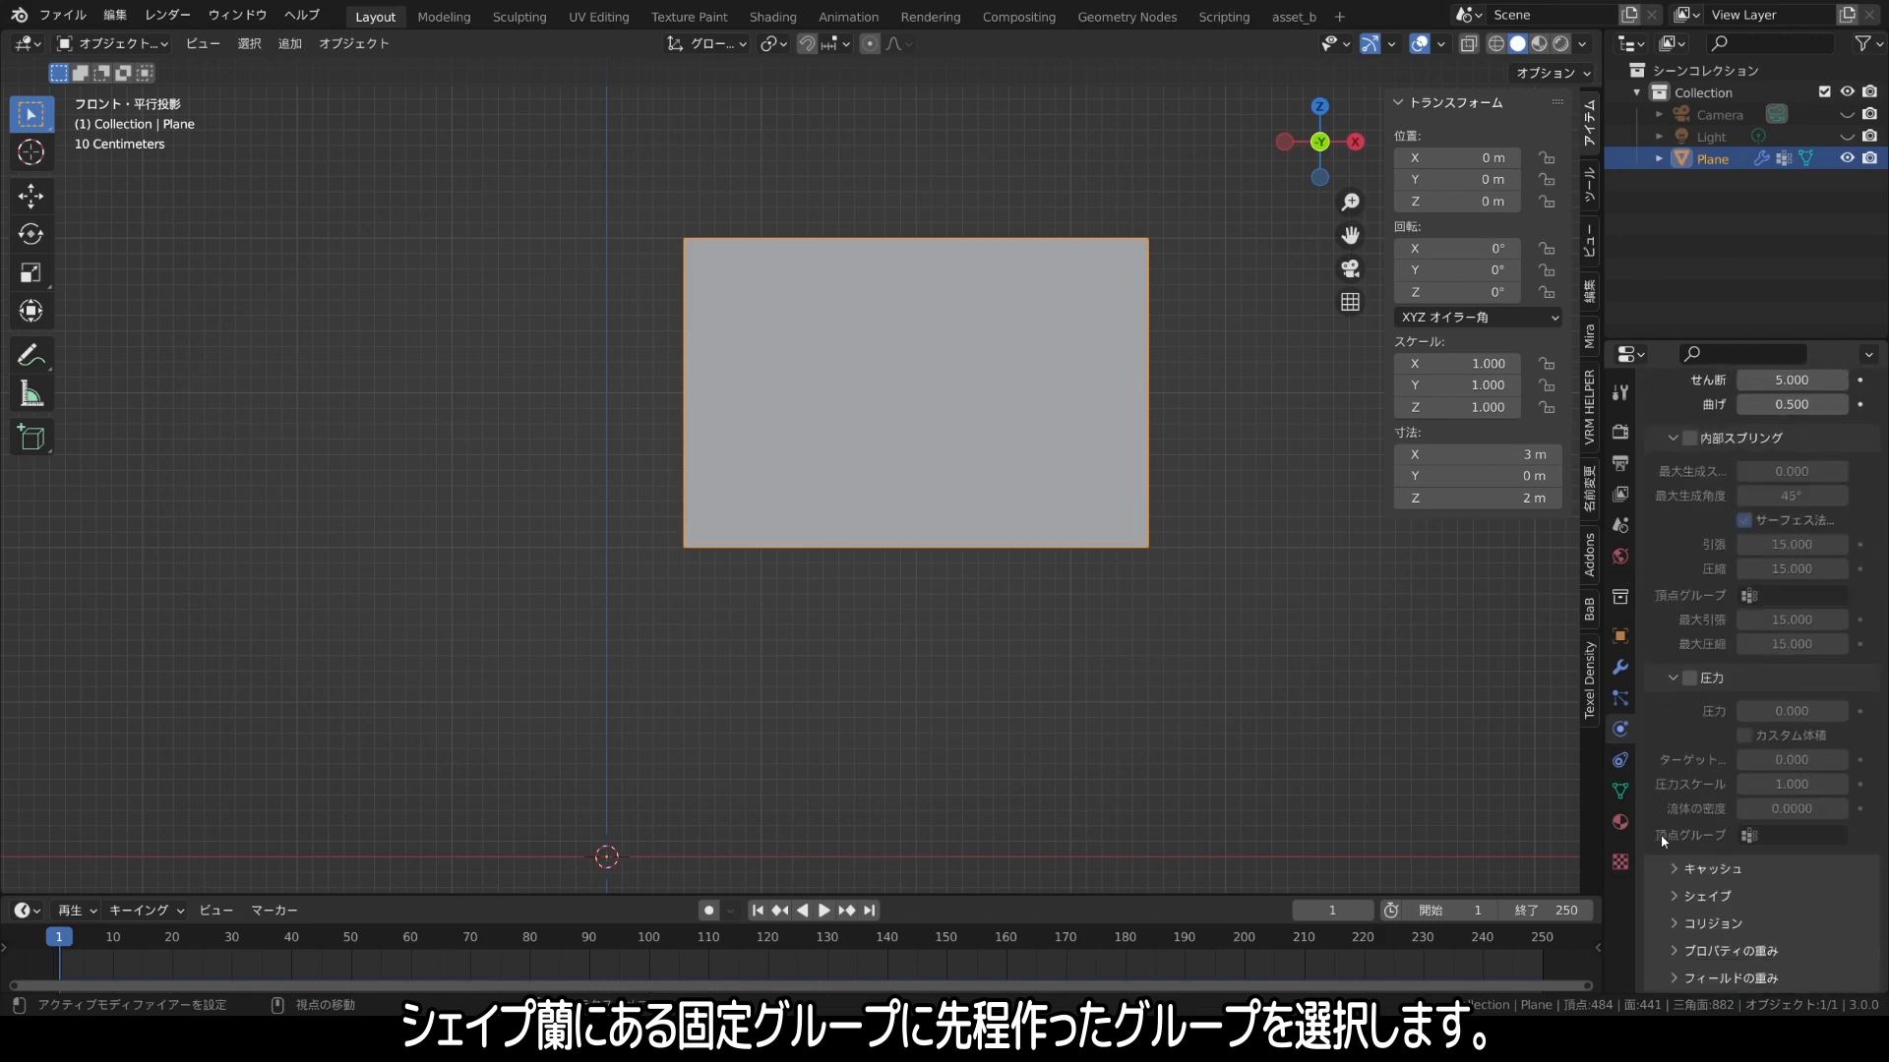
{"action": "left_click", "coordinate": [1675, 893]}
{"action": "scroll", "coordinate": [1671, 895], "scroll_direction": "down", "scroll_amount": 4}
{"action": "left_click", "coordinate": [1756, 760]}
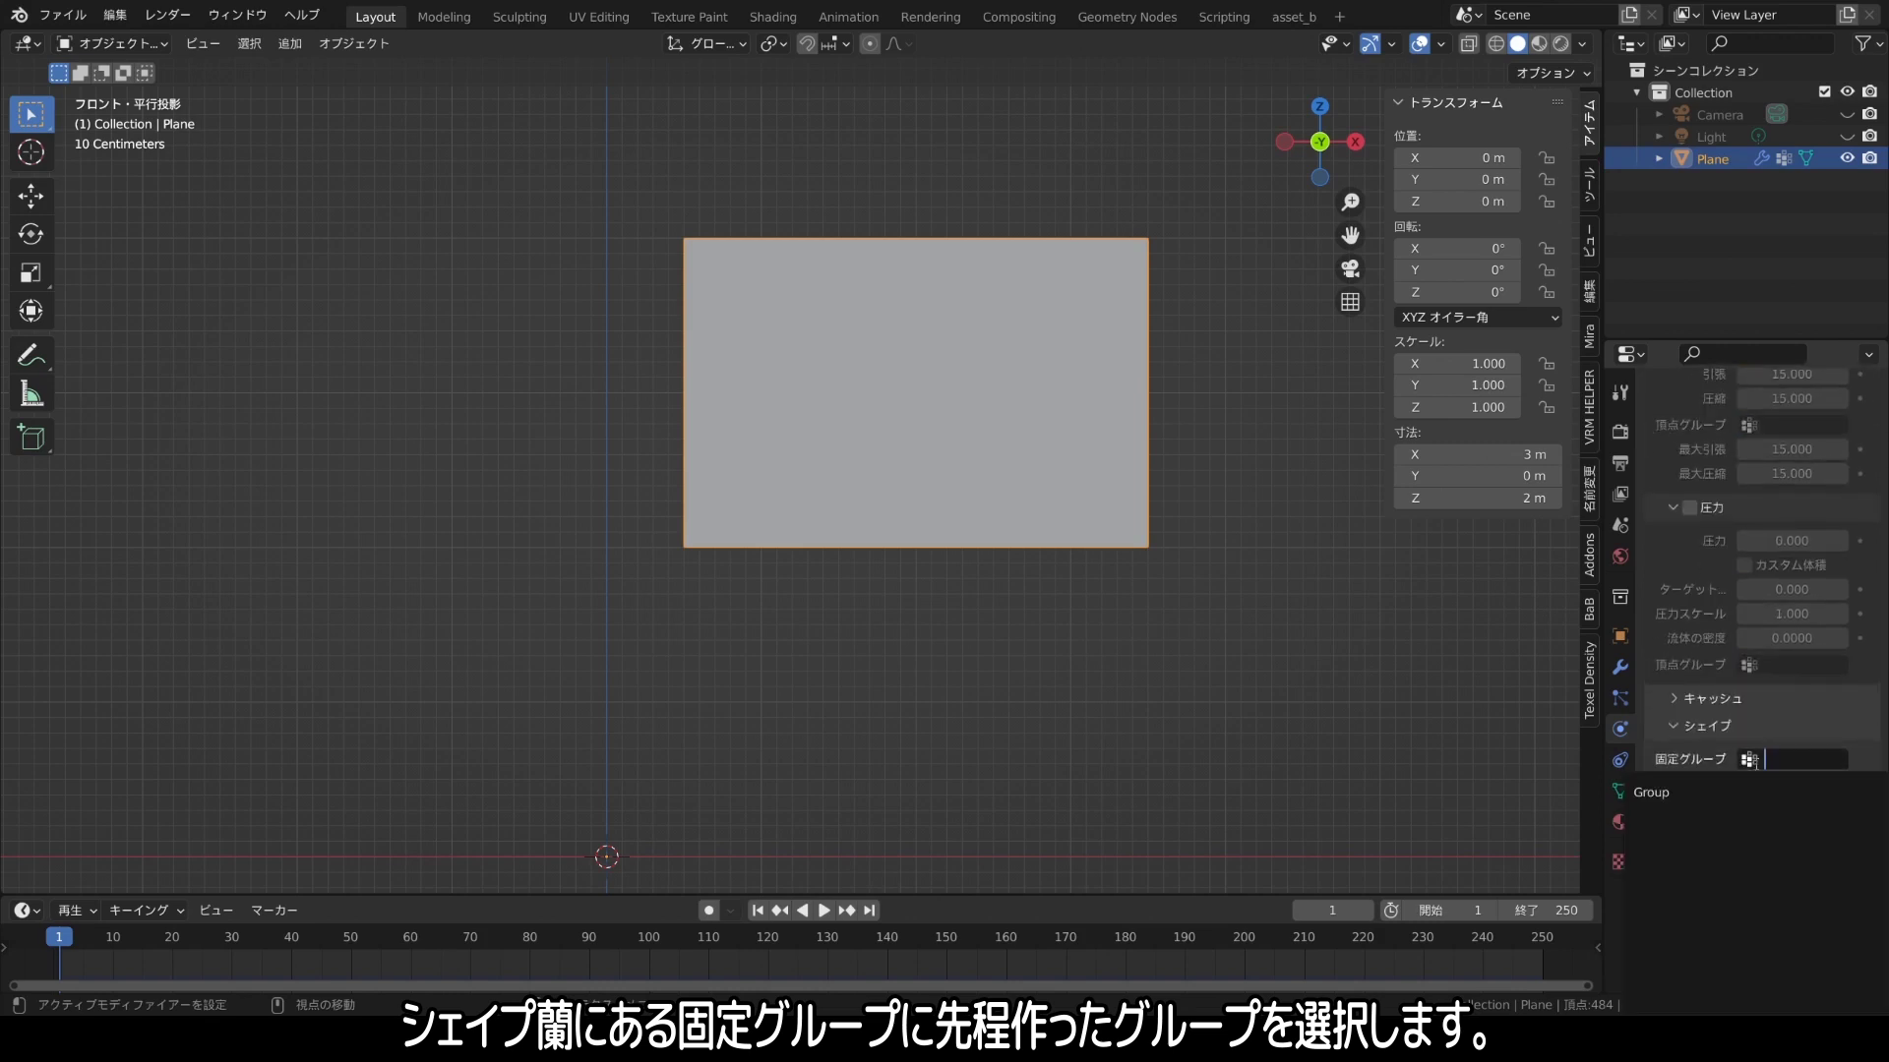
{"action": "left_click", "coordinate": [1653, 793]}
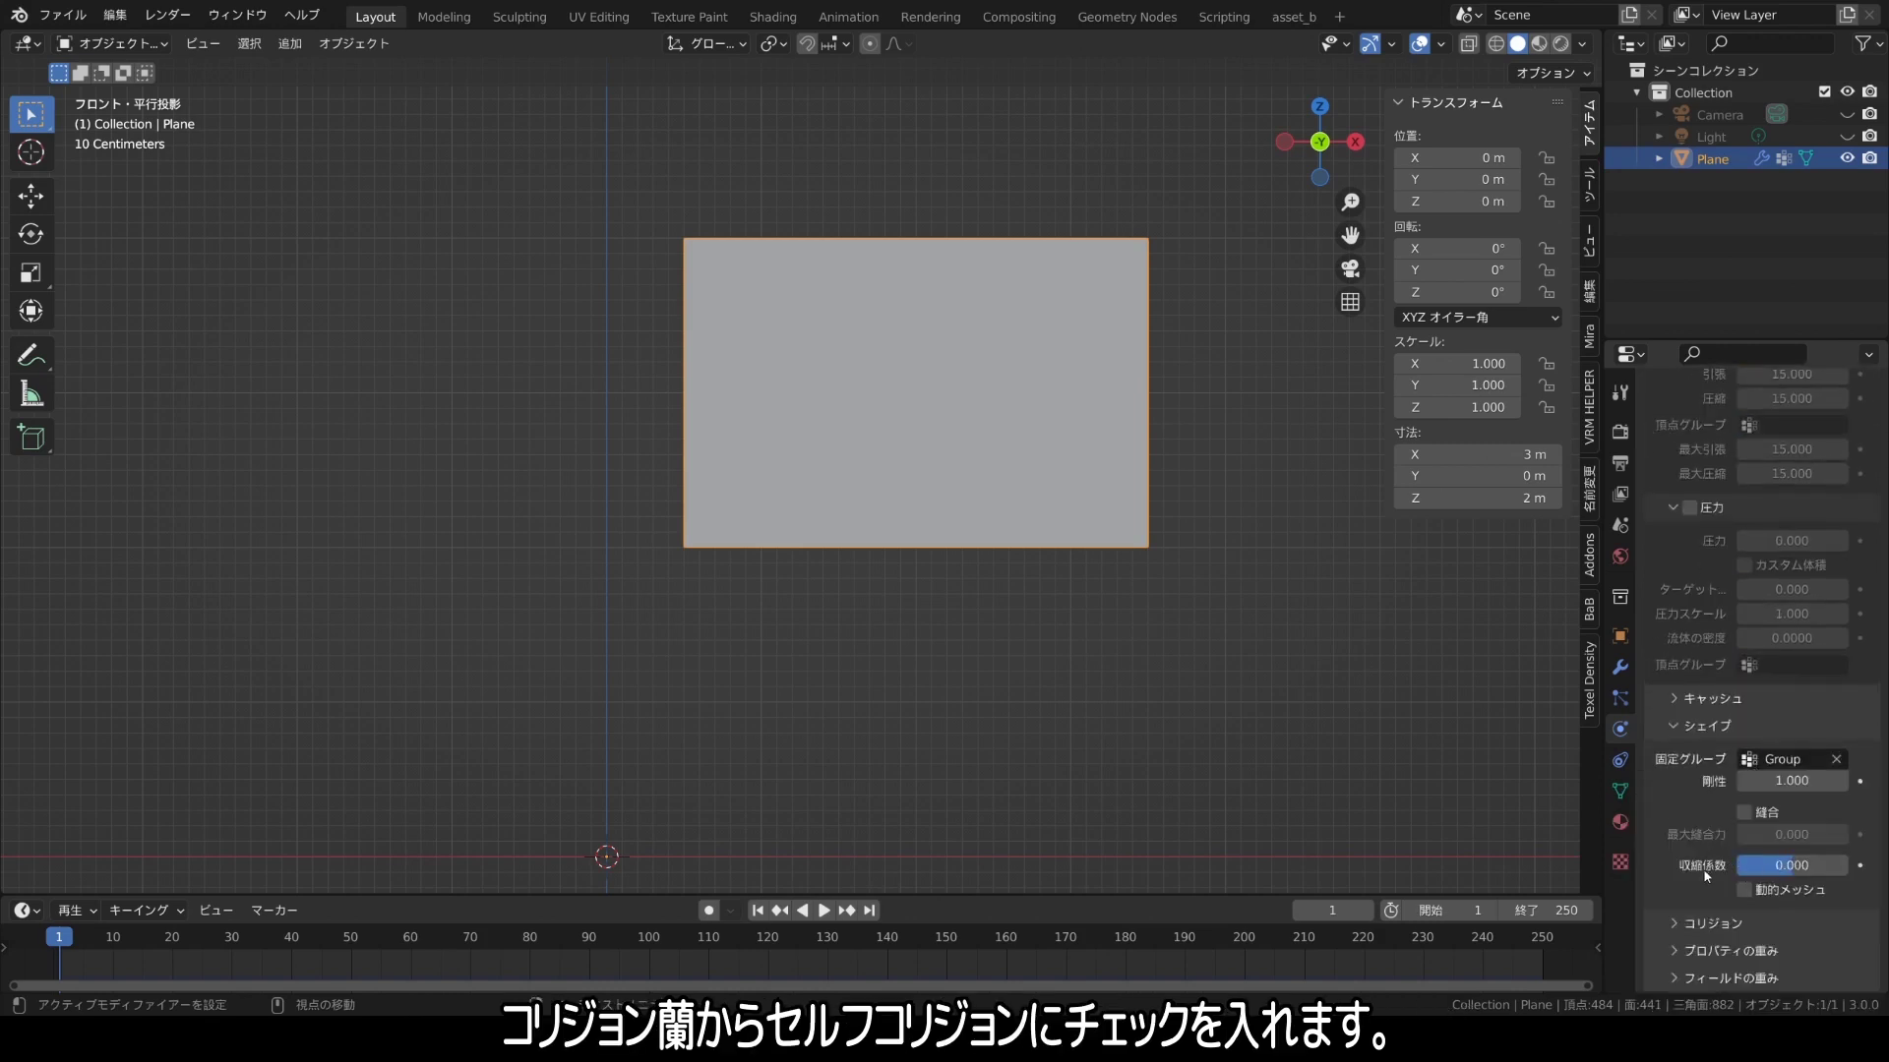
Enable self collision for the cloth.
{"action": "left_click", "coordinate": [1675, 923]}
{"action": "scroll", "coordinate": [1674, 933], "scroll_direction": "down", "scroll_amount": 3}
{"action": "scroll", "coordinate": [1674, 932], "scroll_direction": "down", "scroll_amount": 2}
{"action": "left_click", "coordinate": [1694, 809]}
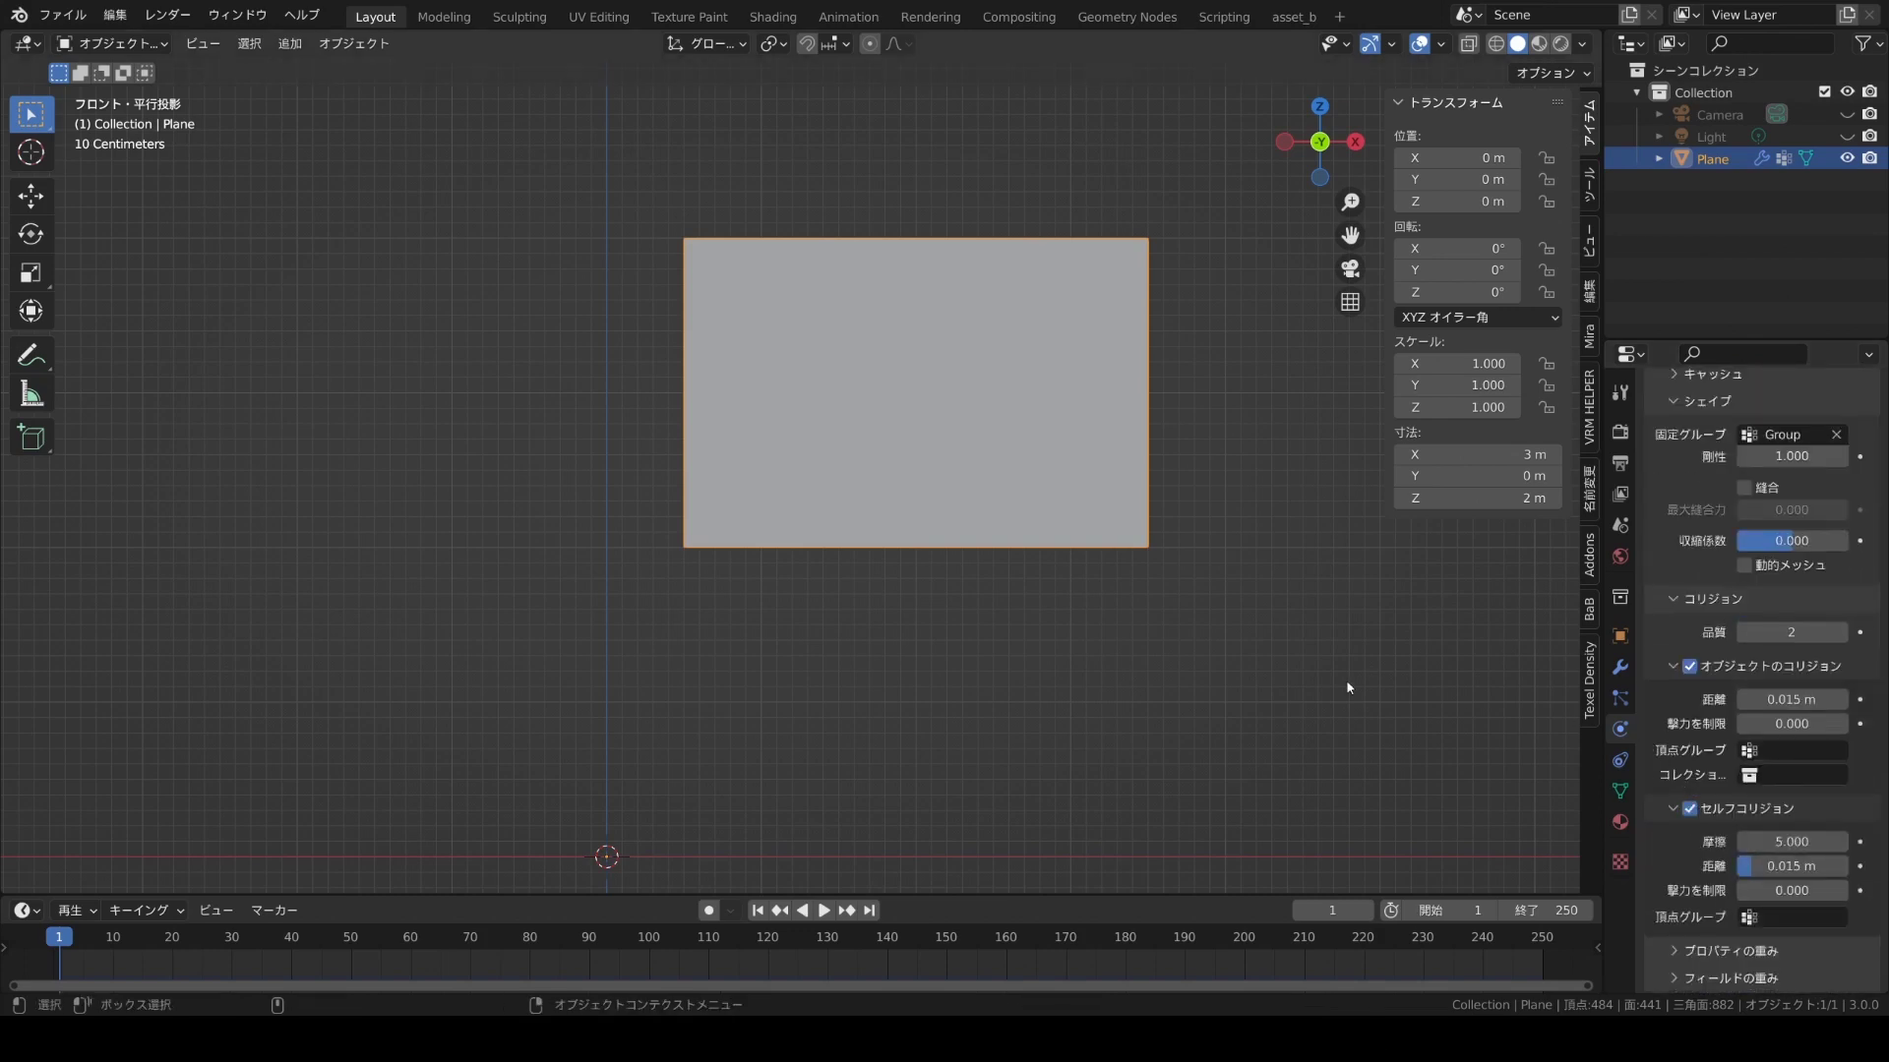
Play the cloth simulation, stop it around frame 98, and rewind to frame 1.
{"action": "left_click", "coordinate": [951, 784]}
{"action": "left_click", "coordinate": [829, 915]}
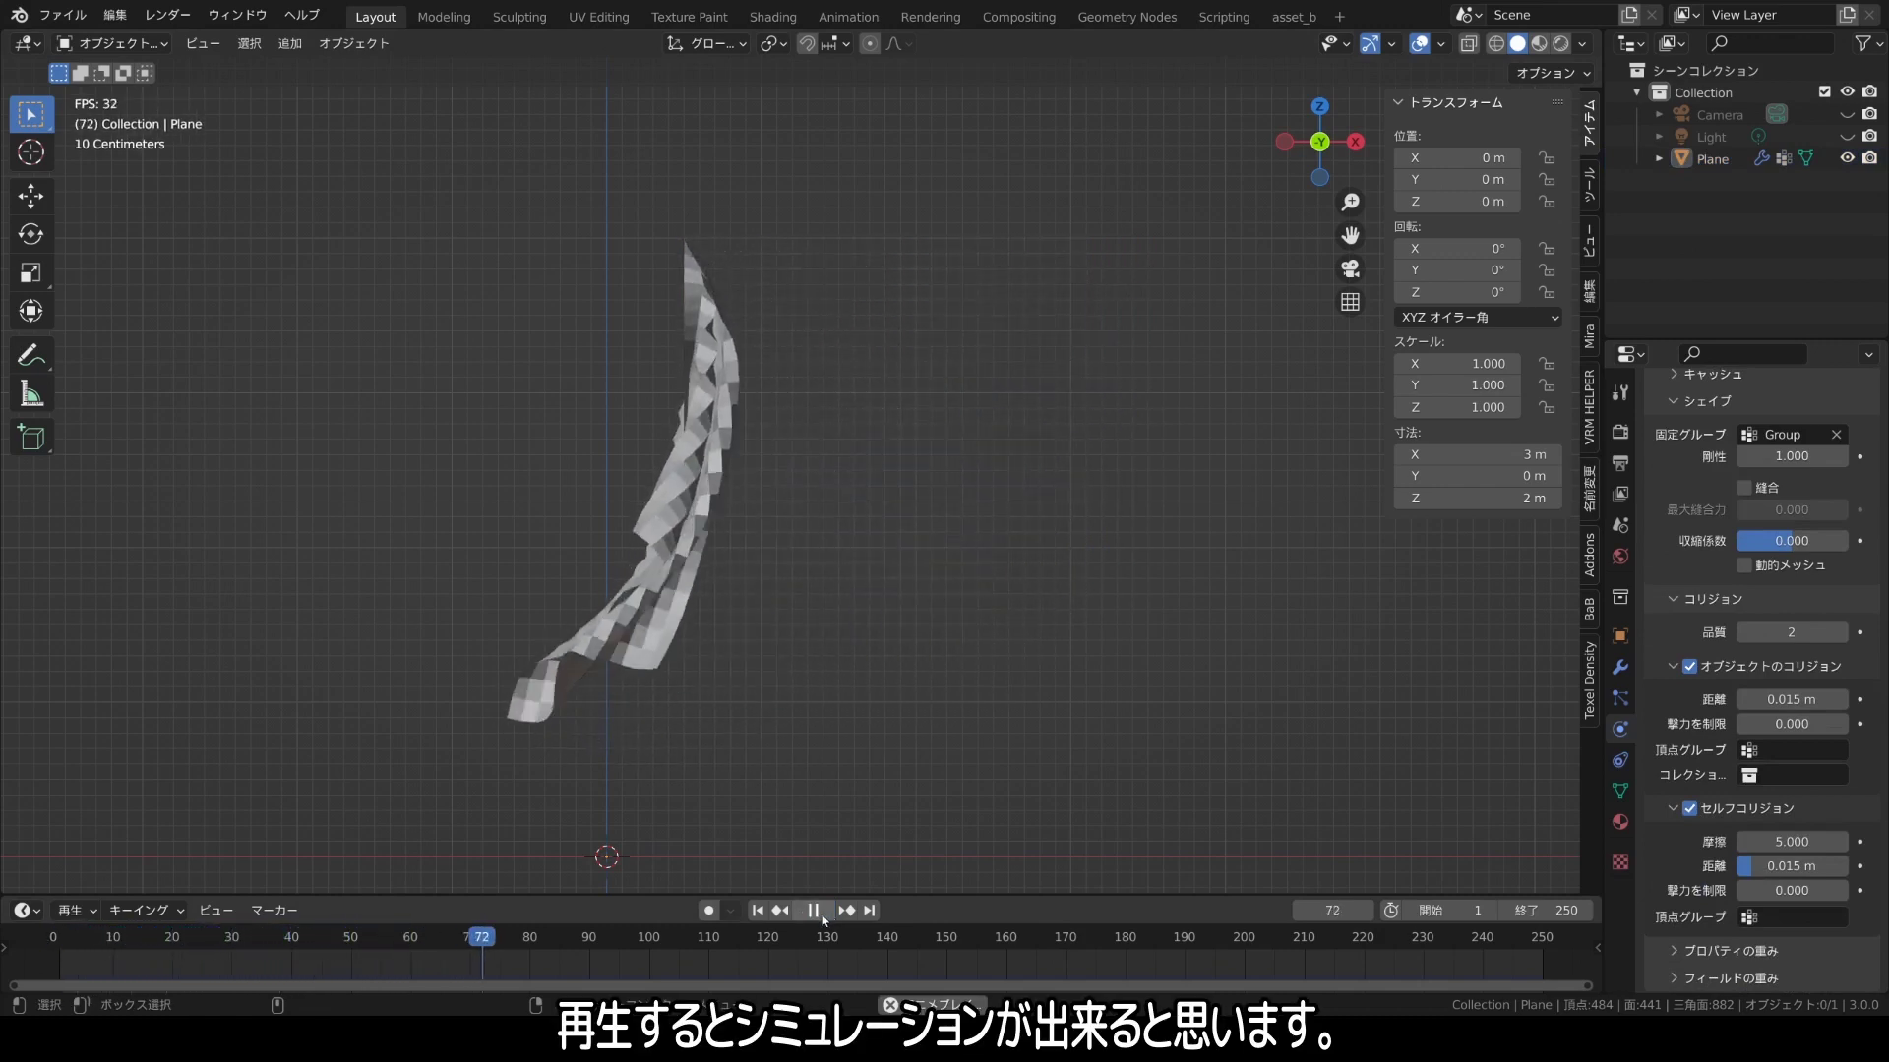
{"action": "key", "text": "space"}
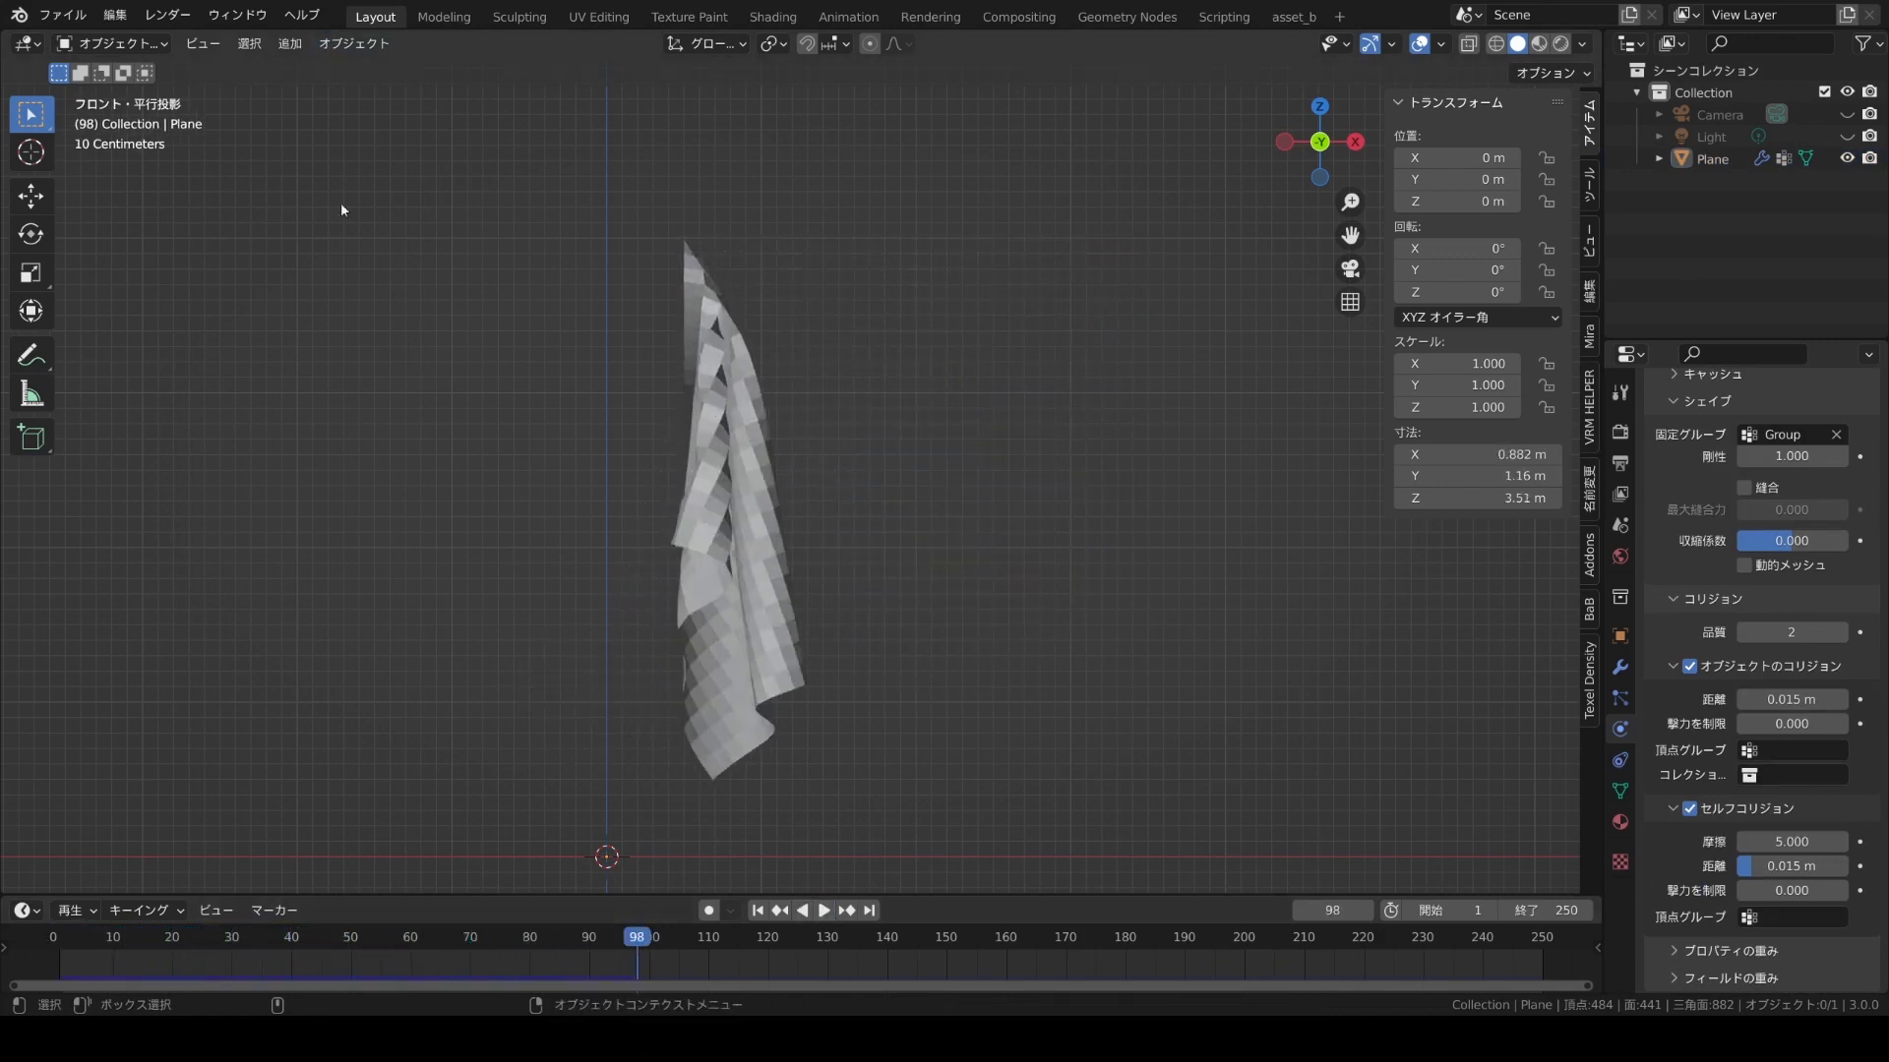
{"action": "key", "text": "shift+Left"}
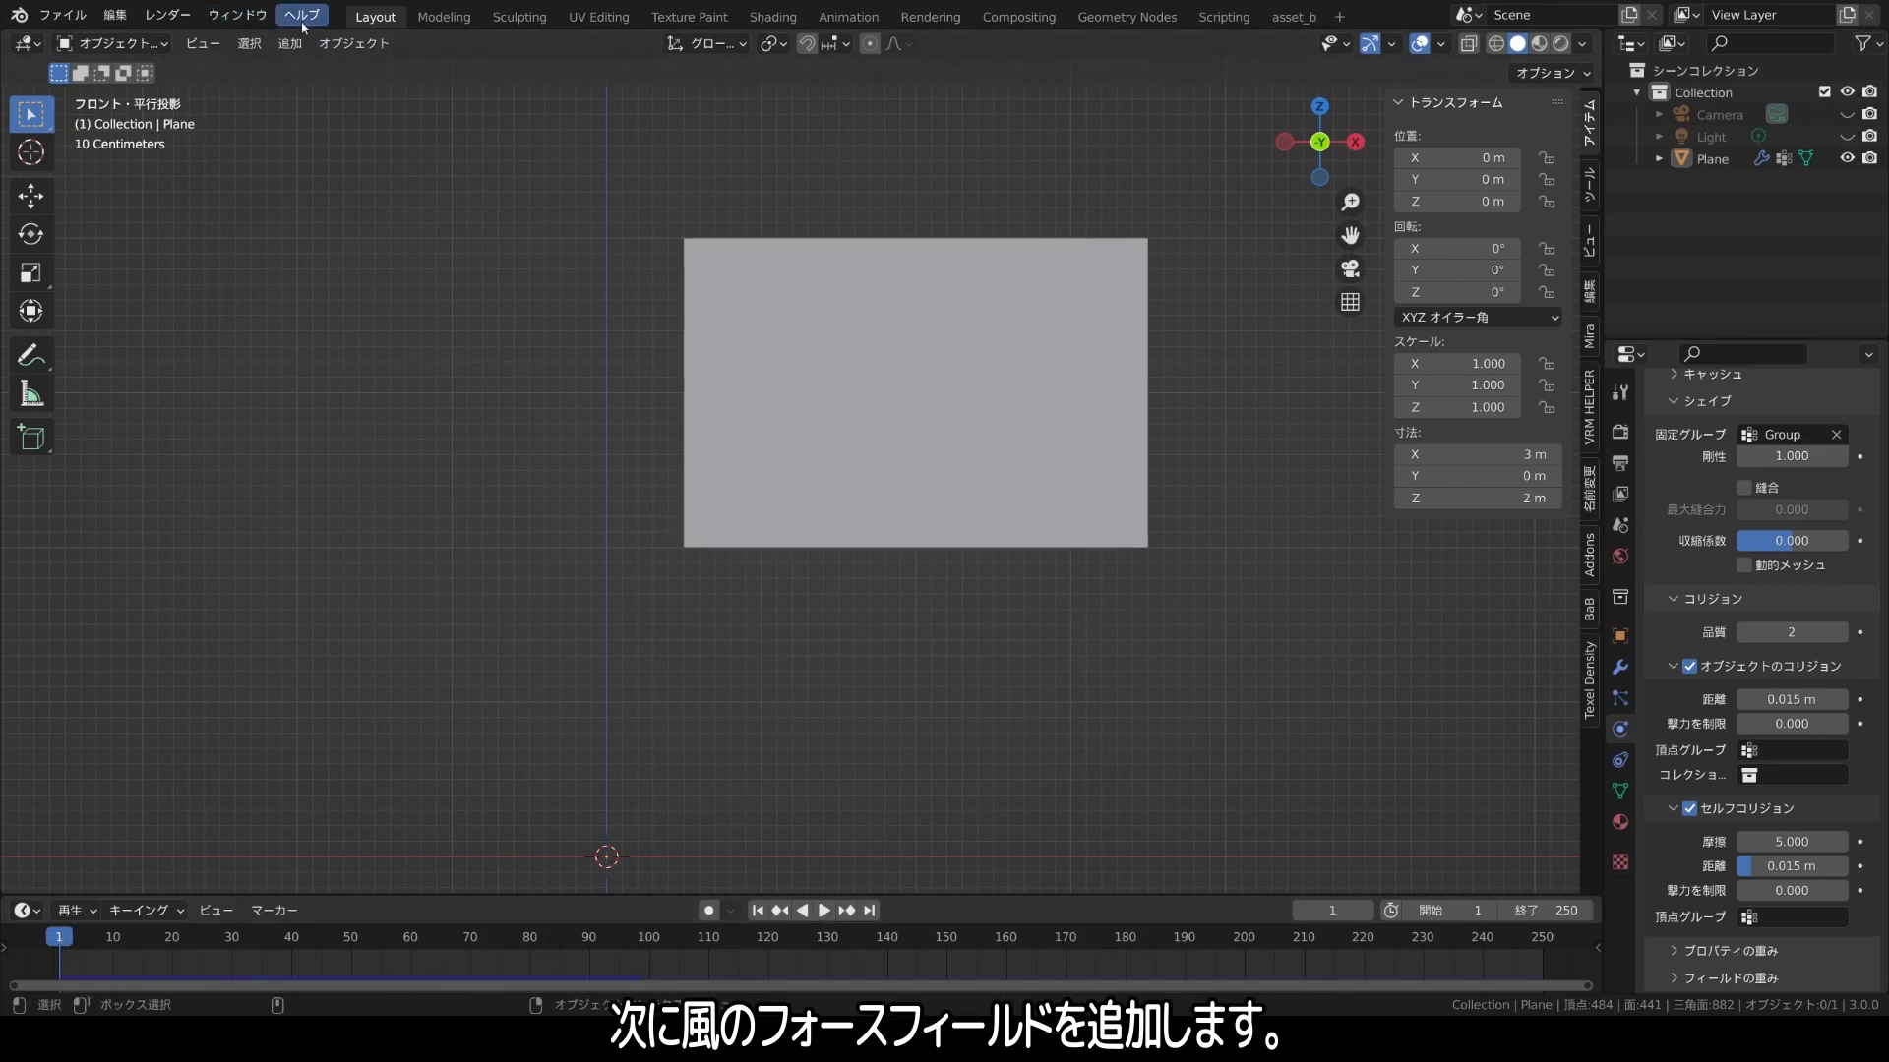
Add a wind force field positioned at X -3 m, Z 3 m.
{"action": "left_click", "coordinate": [290, 43]}
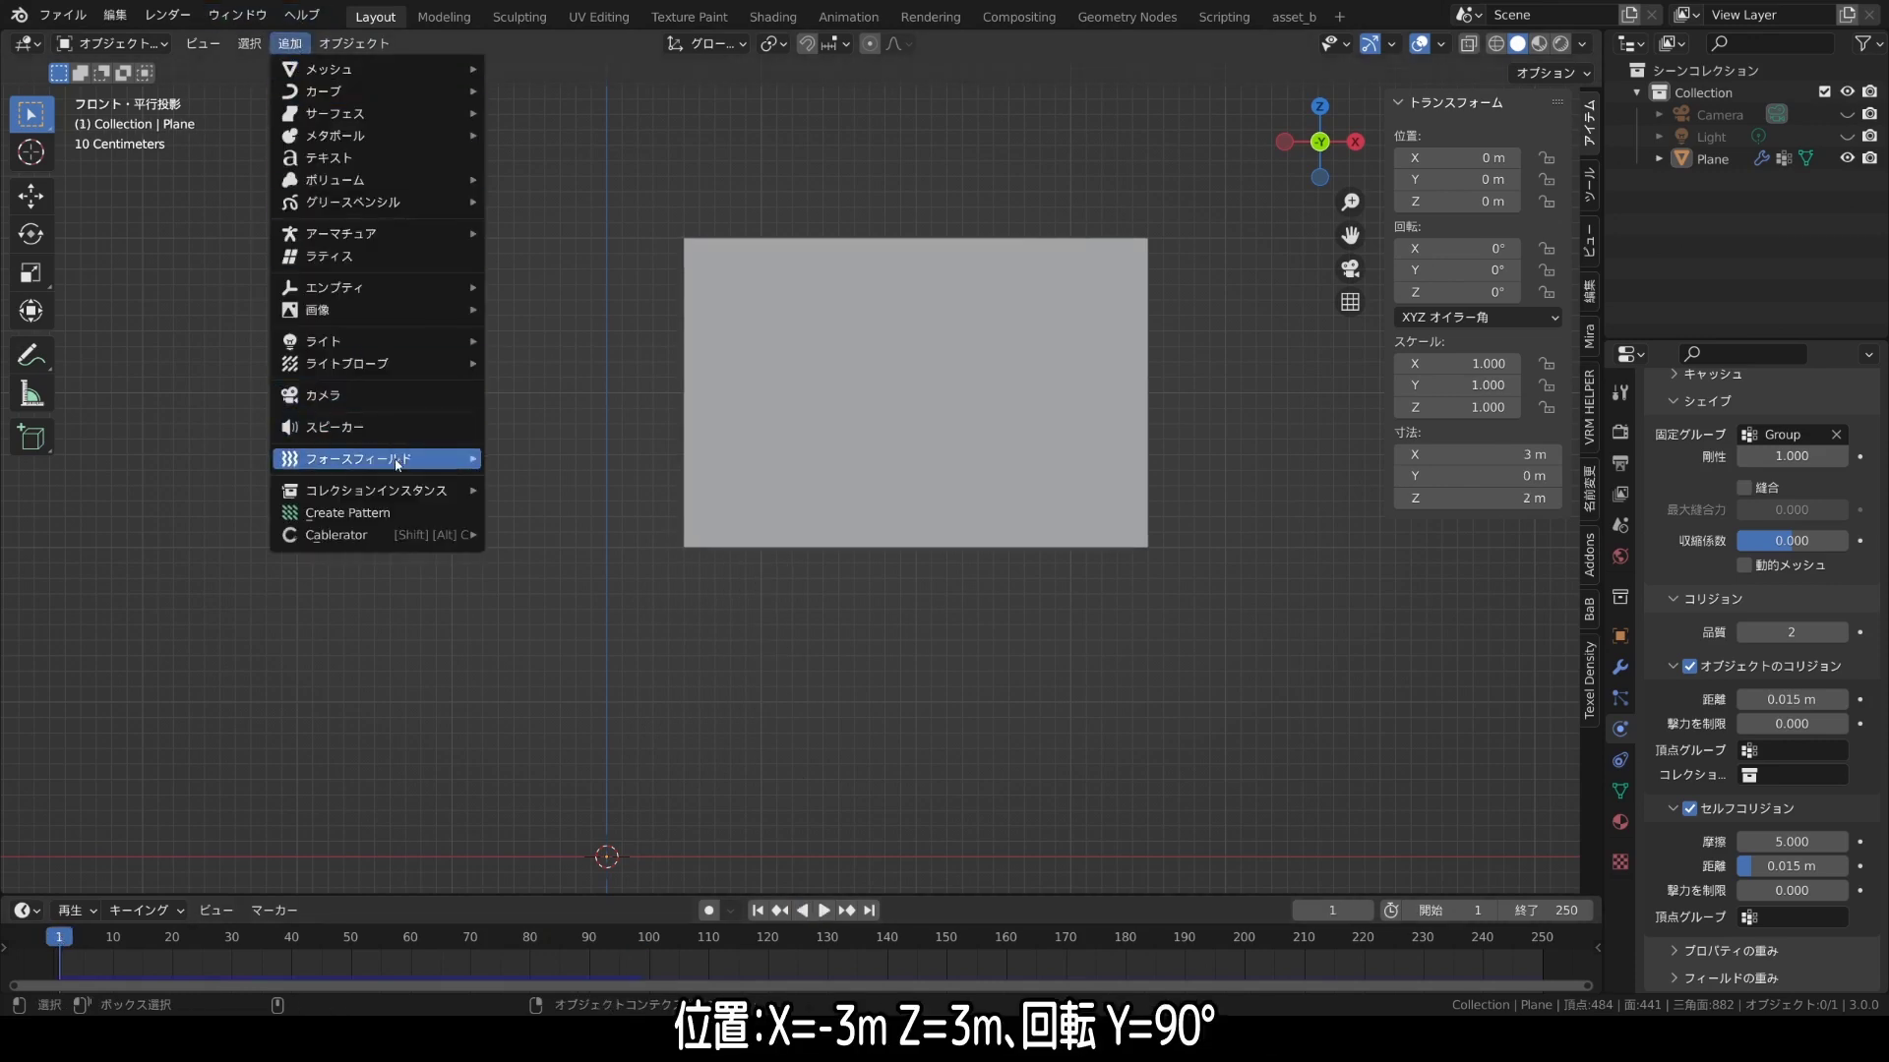
{"action": "mouse_move", "coordinate": [362, 458]}
{"action": "left_click", "coordinate": [574, 493]}
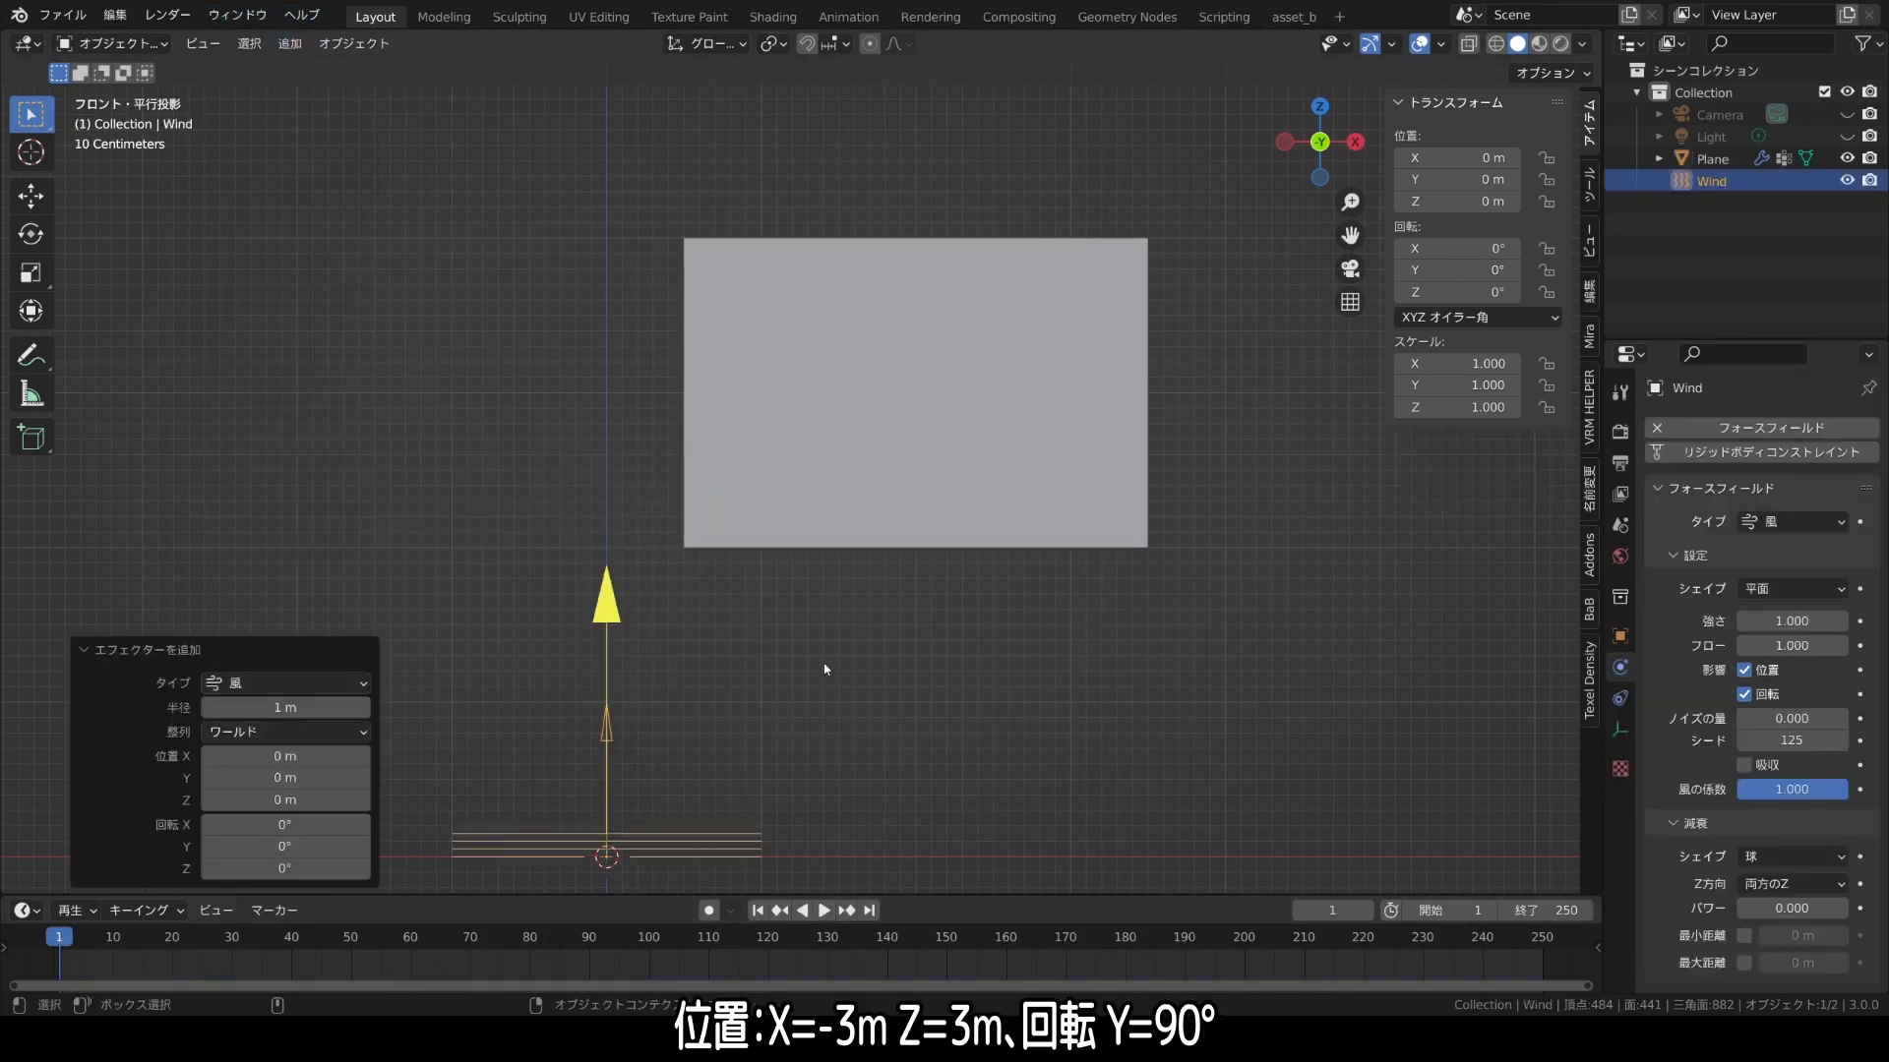
{"action": "left_click", "coordinate": [301, 757]}
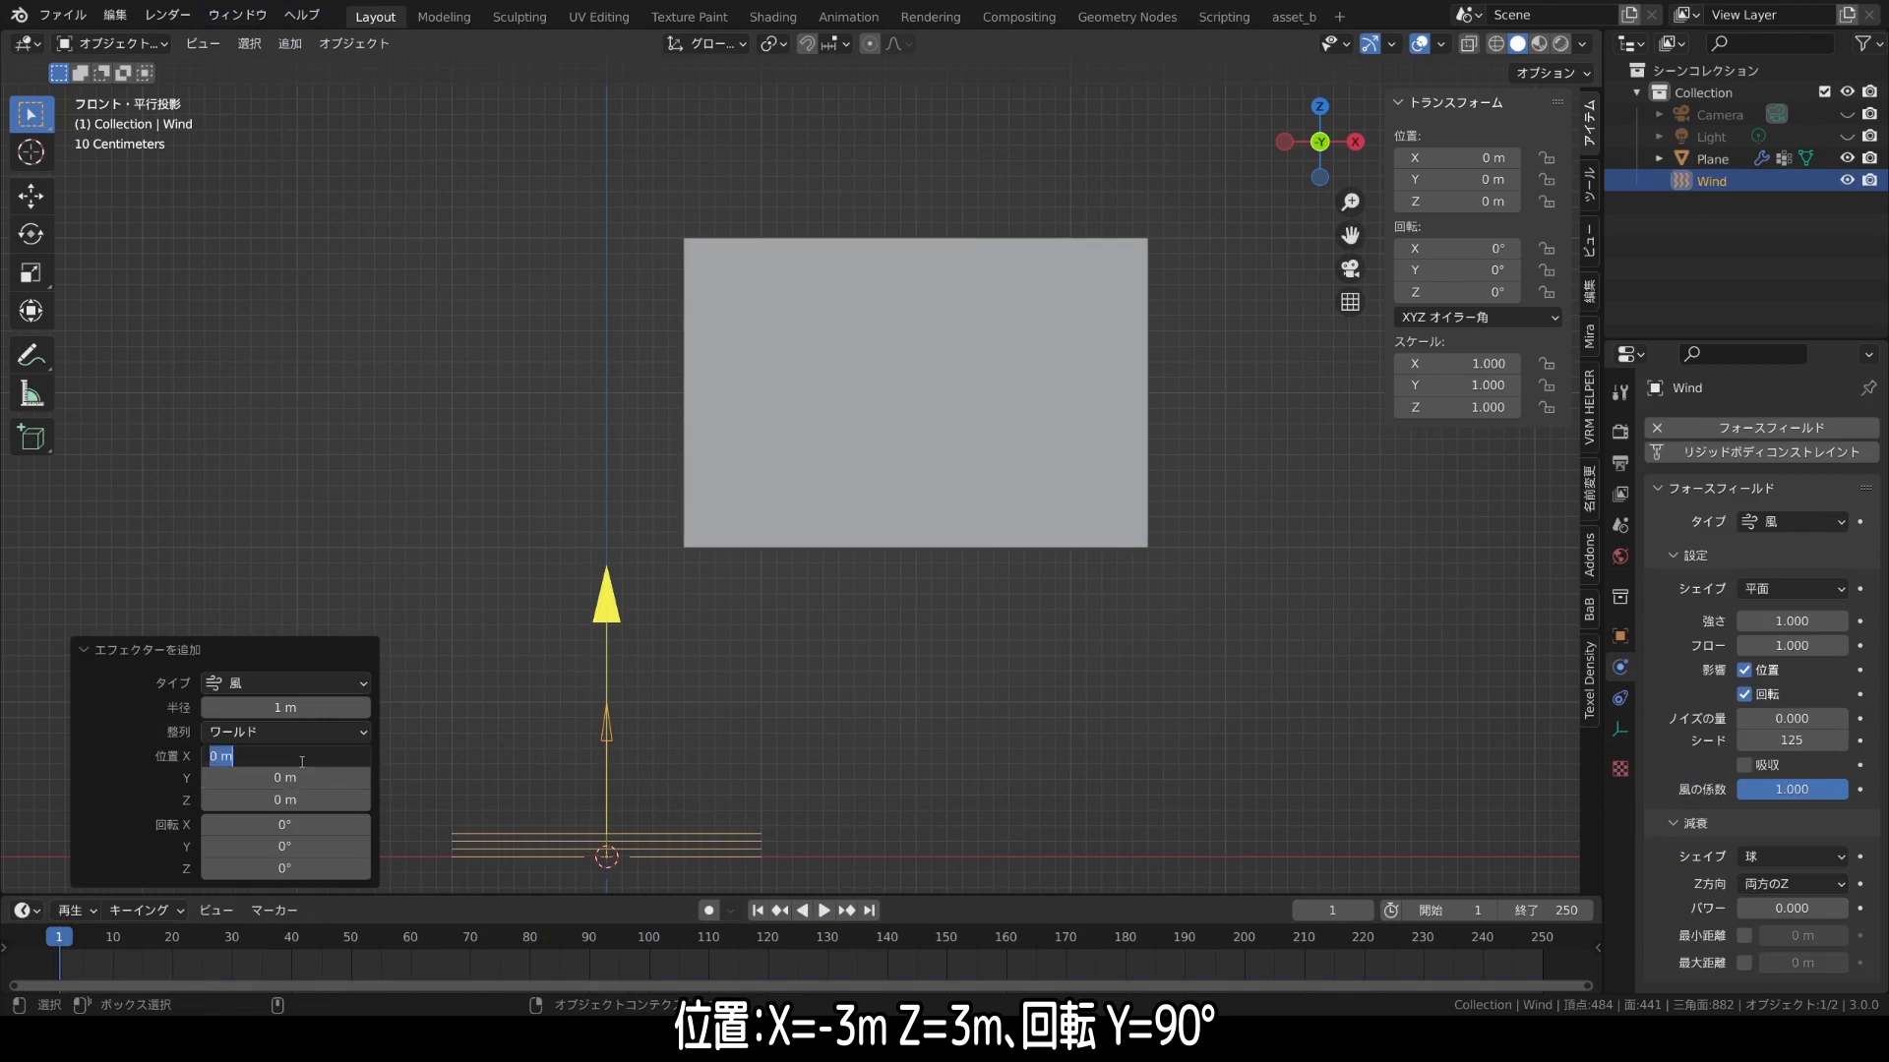
{"action": "type", "text": "-3"}
{"action": "key", "text": "Return"}
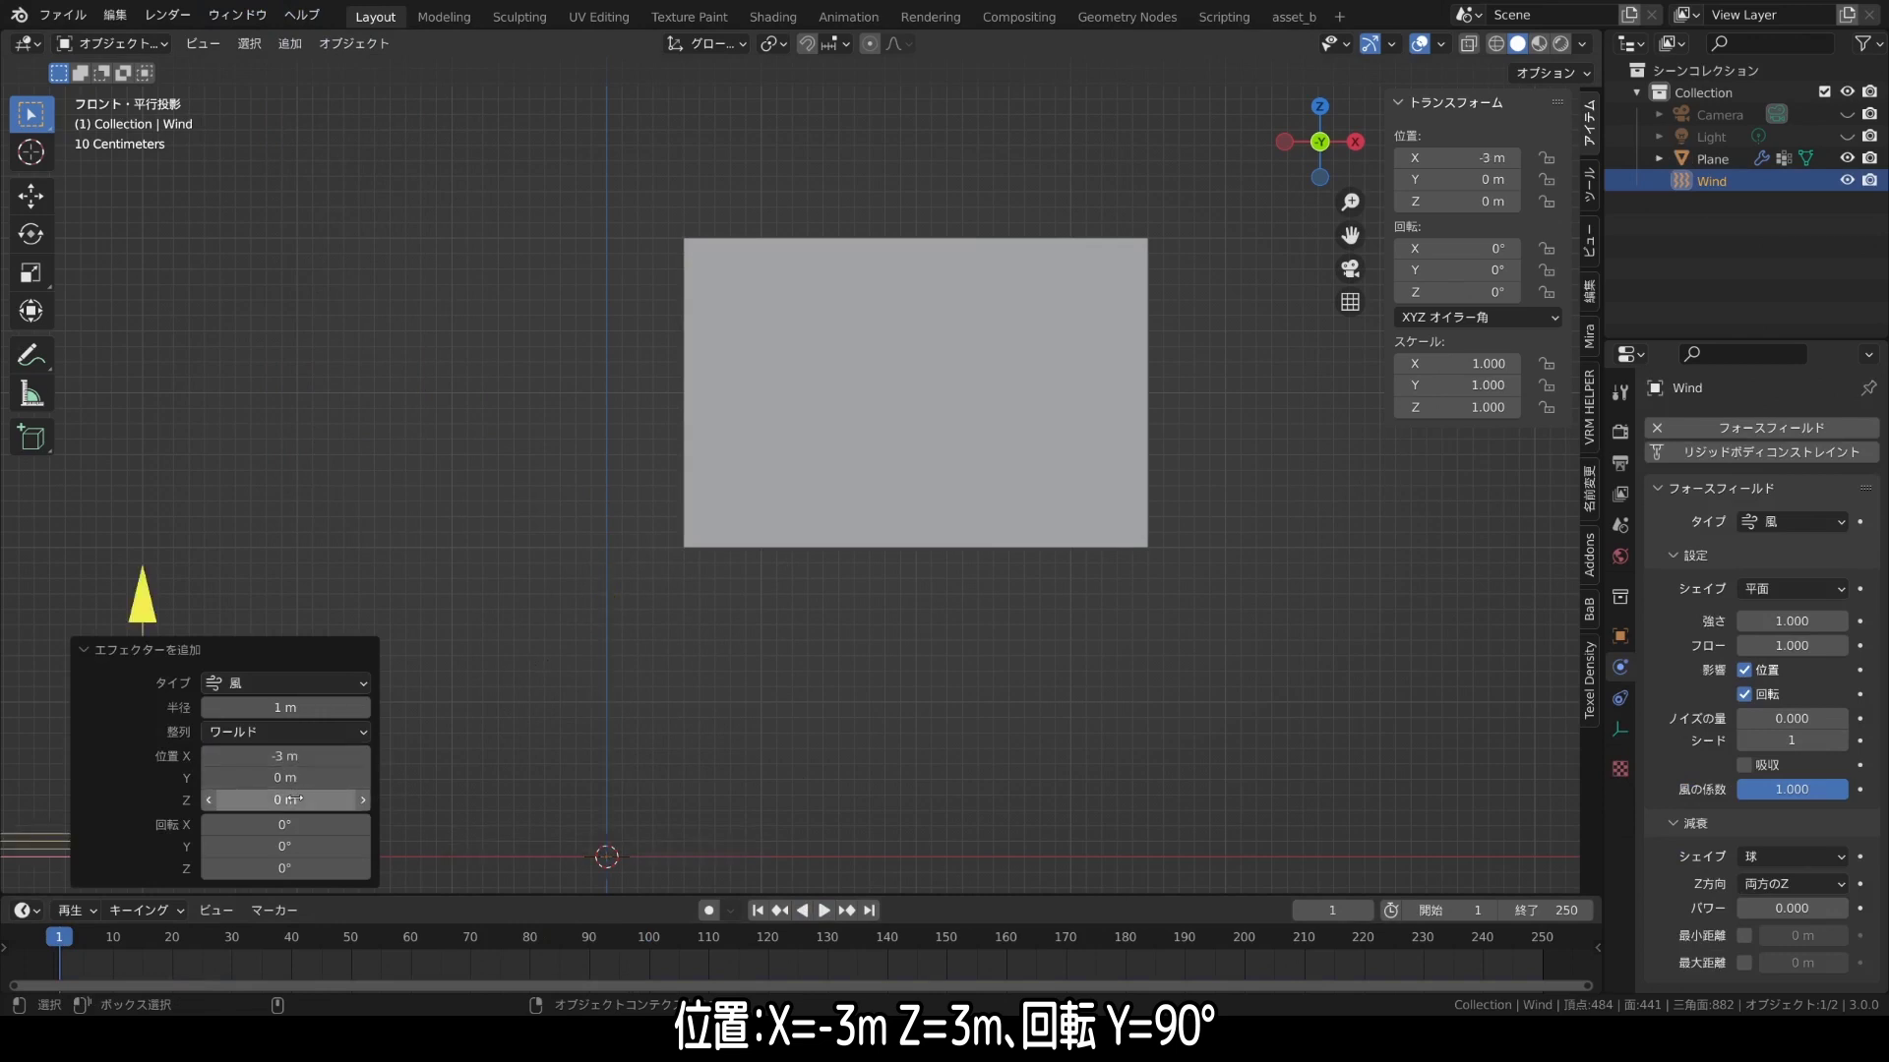
{"action": "left_click", "coordinate": [296, 798]}
{"action": "type", "text": "3"}
{"action": "key", "text": "Return"}
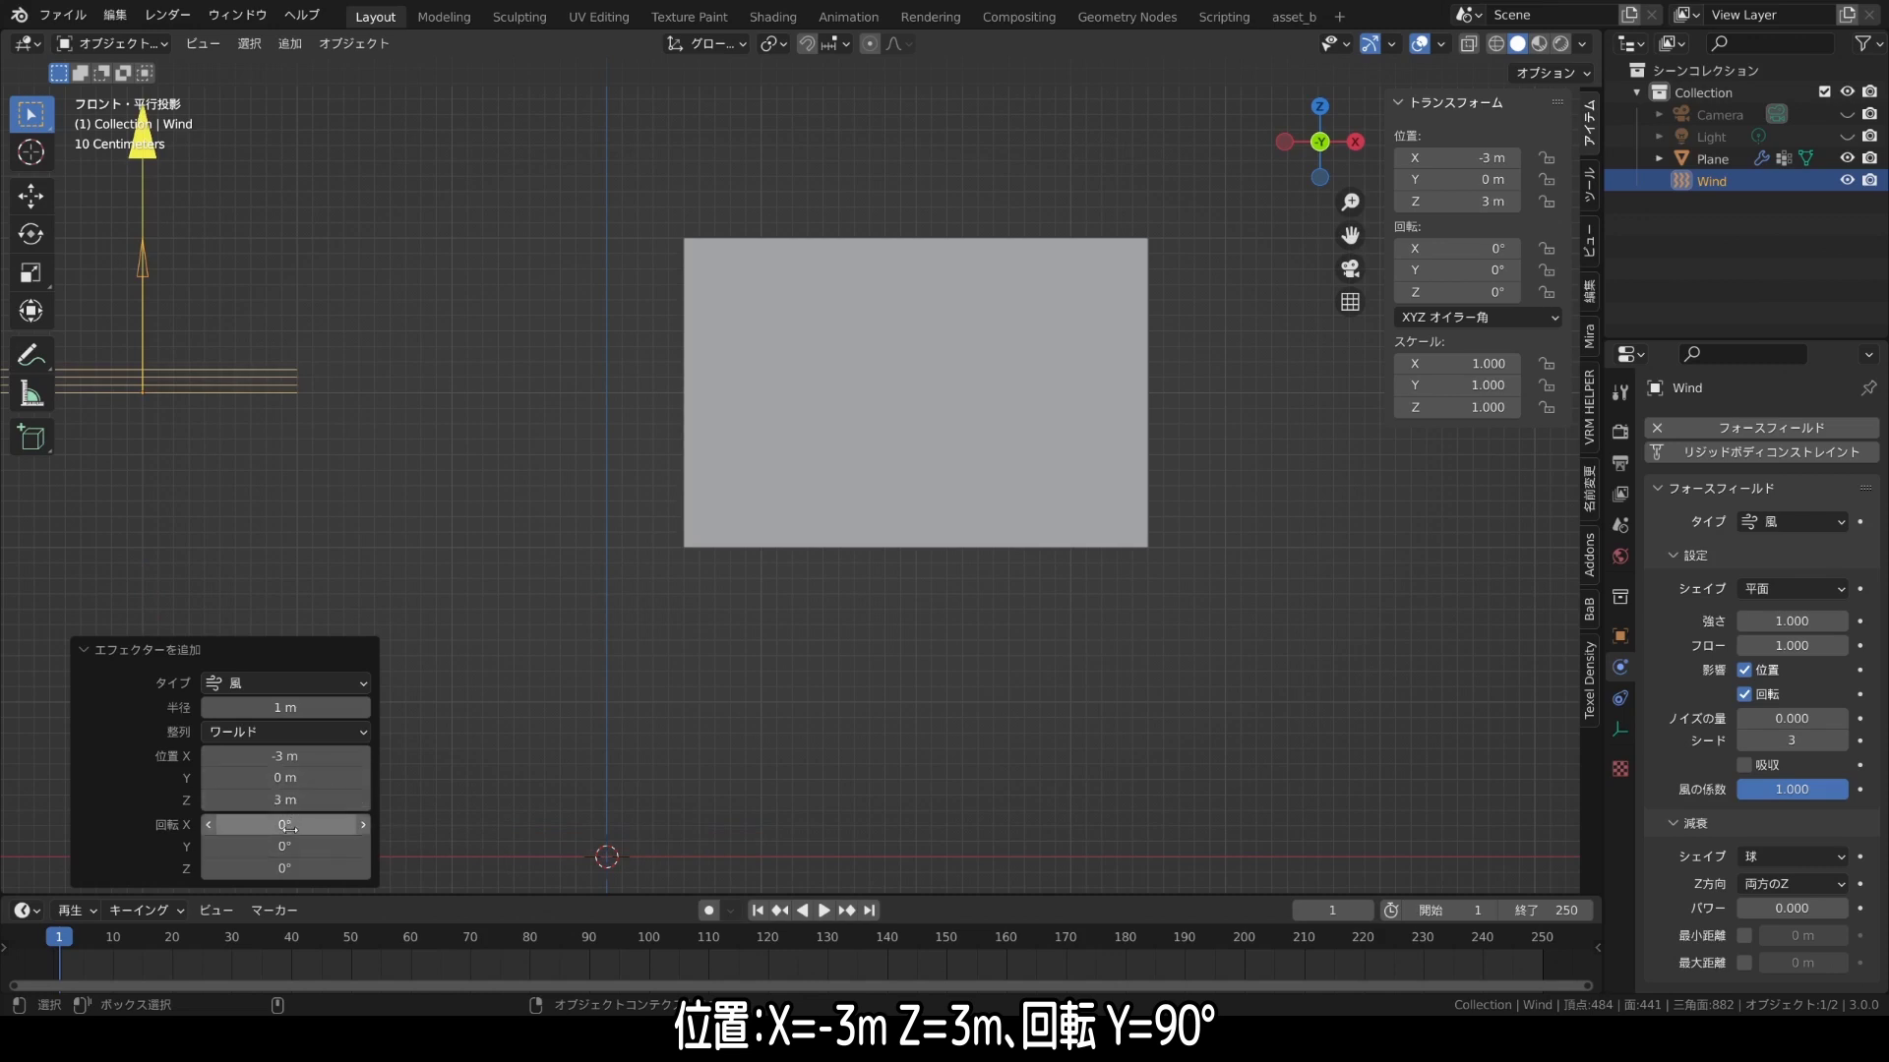
Rotate the wind 90° on Y so it blows toward the plane.
{"action": "double_click", "coordinate": [285, 848]}
{"action": "type", "text": "90"}
{"action": "key", "text": "Return"}
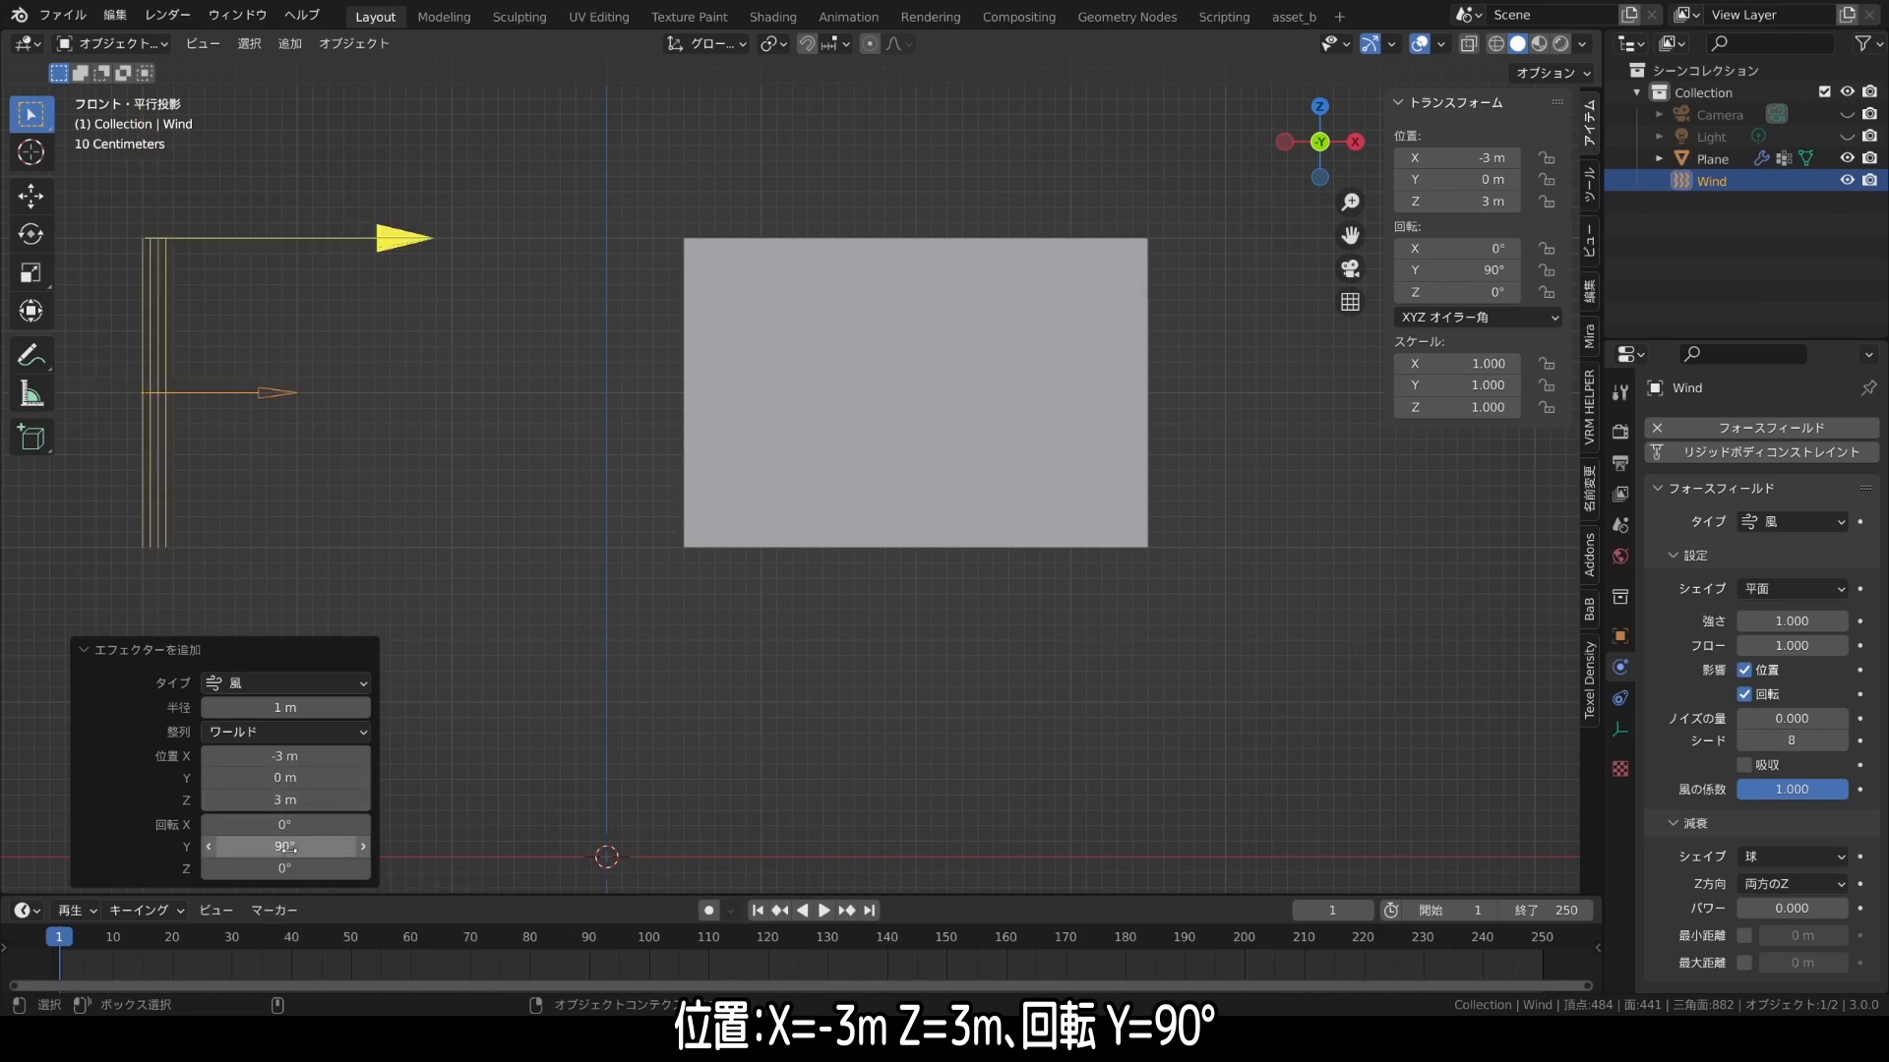
{"action": "left_click", "coordinate": [497, 455]}
{"action": "middle_click_drag", "start_coordinate": [497, 456], "coordinate": [412, 475]}
Set the Wind force field's strength to 2000.
{"action": "left_click", "coordinate": [193, 209]}
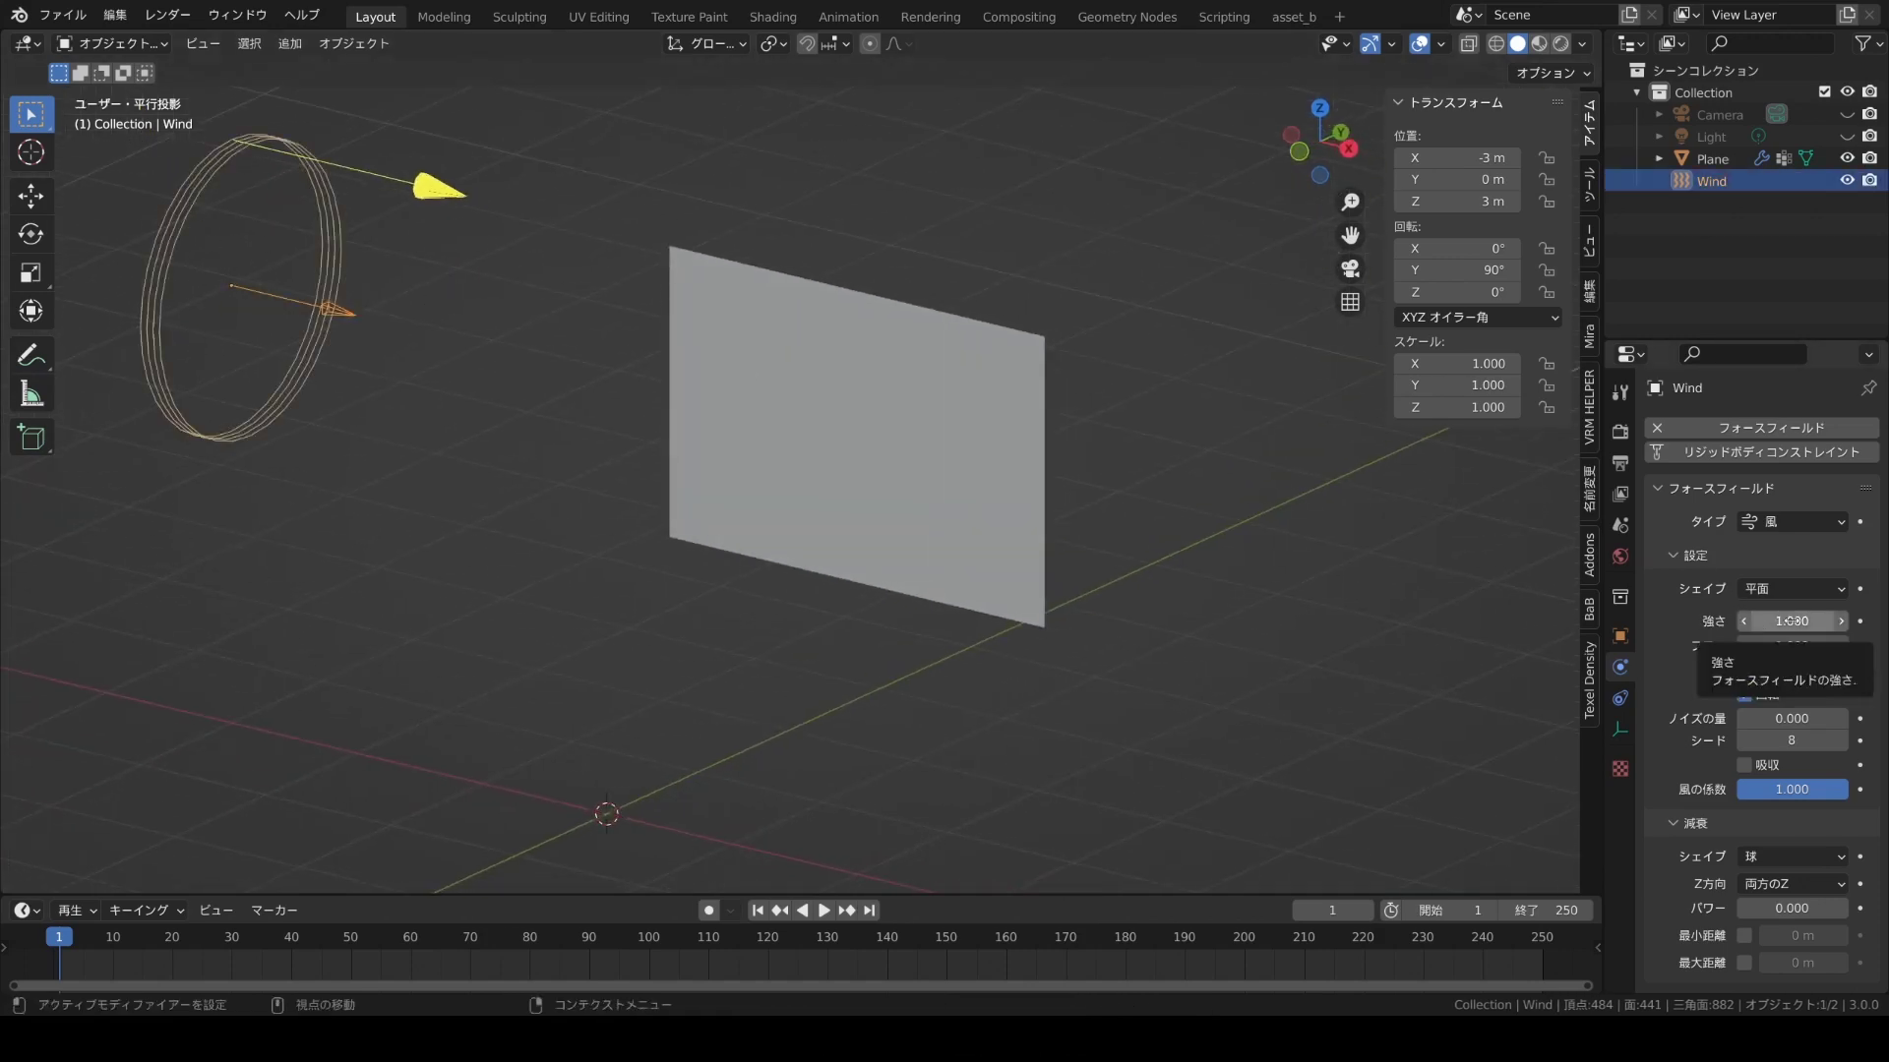
{"action": "left_click", "coordinate": [1790, 620]}
{"action": "type", "text": "2000"}
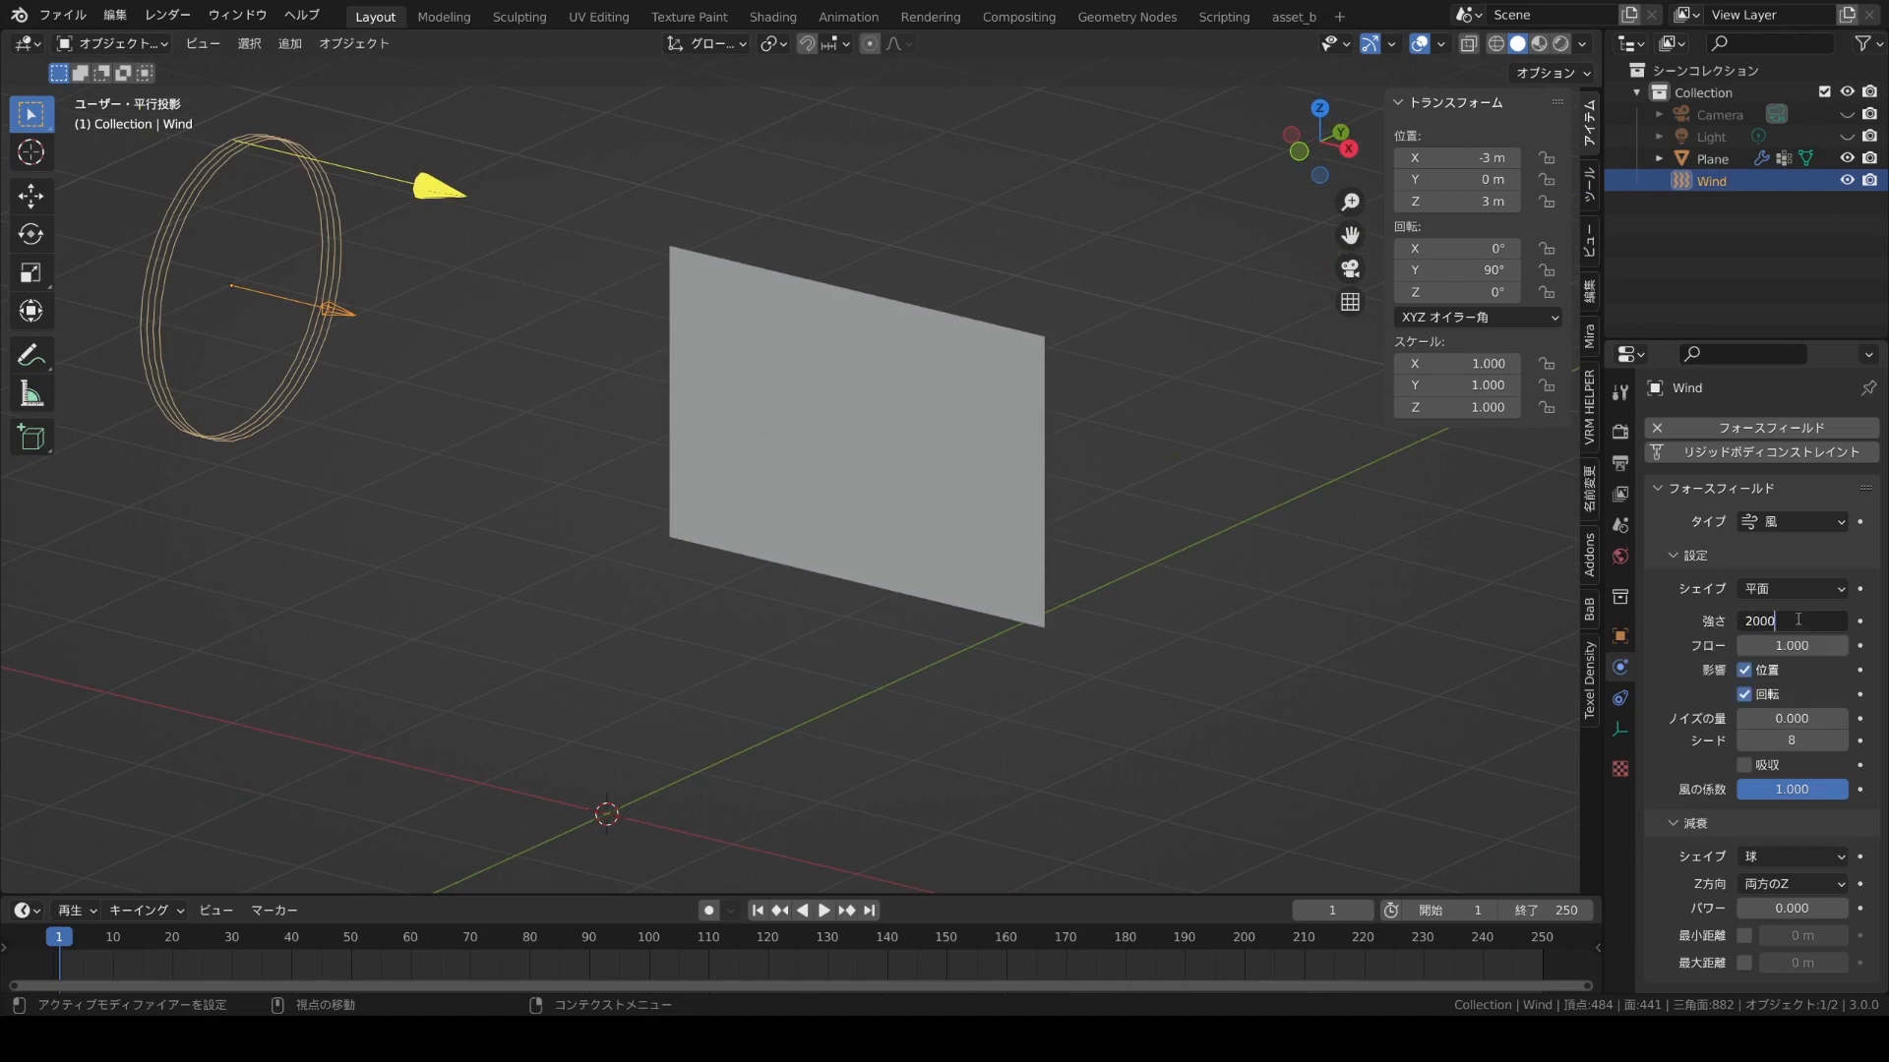
{"action": "key", "text": "Return"}
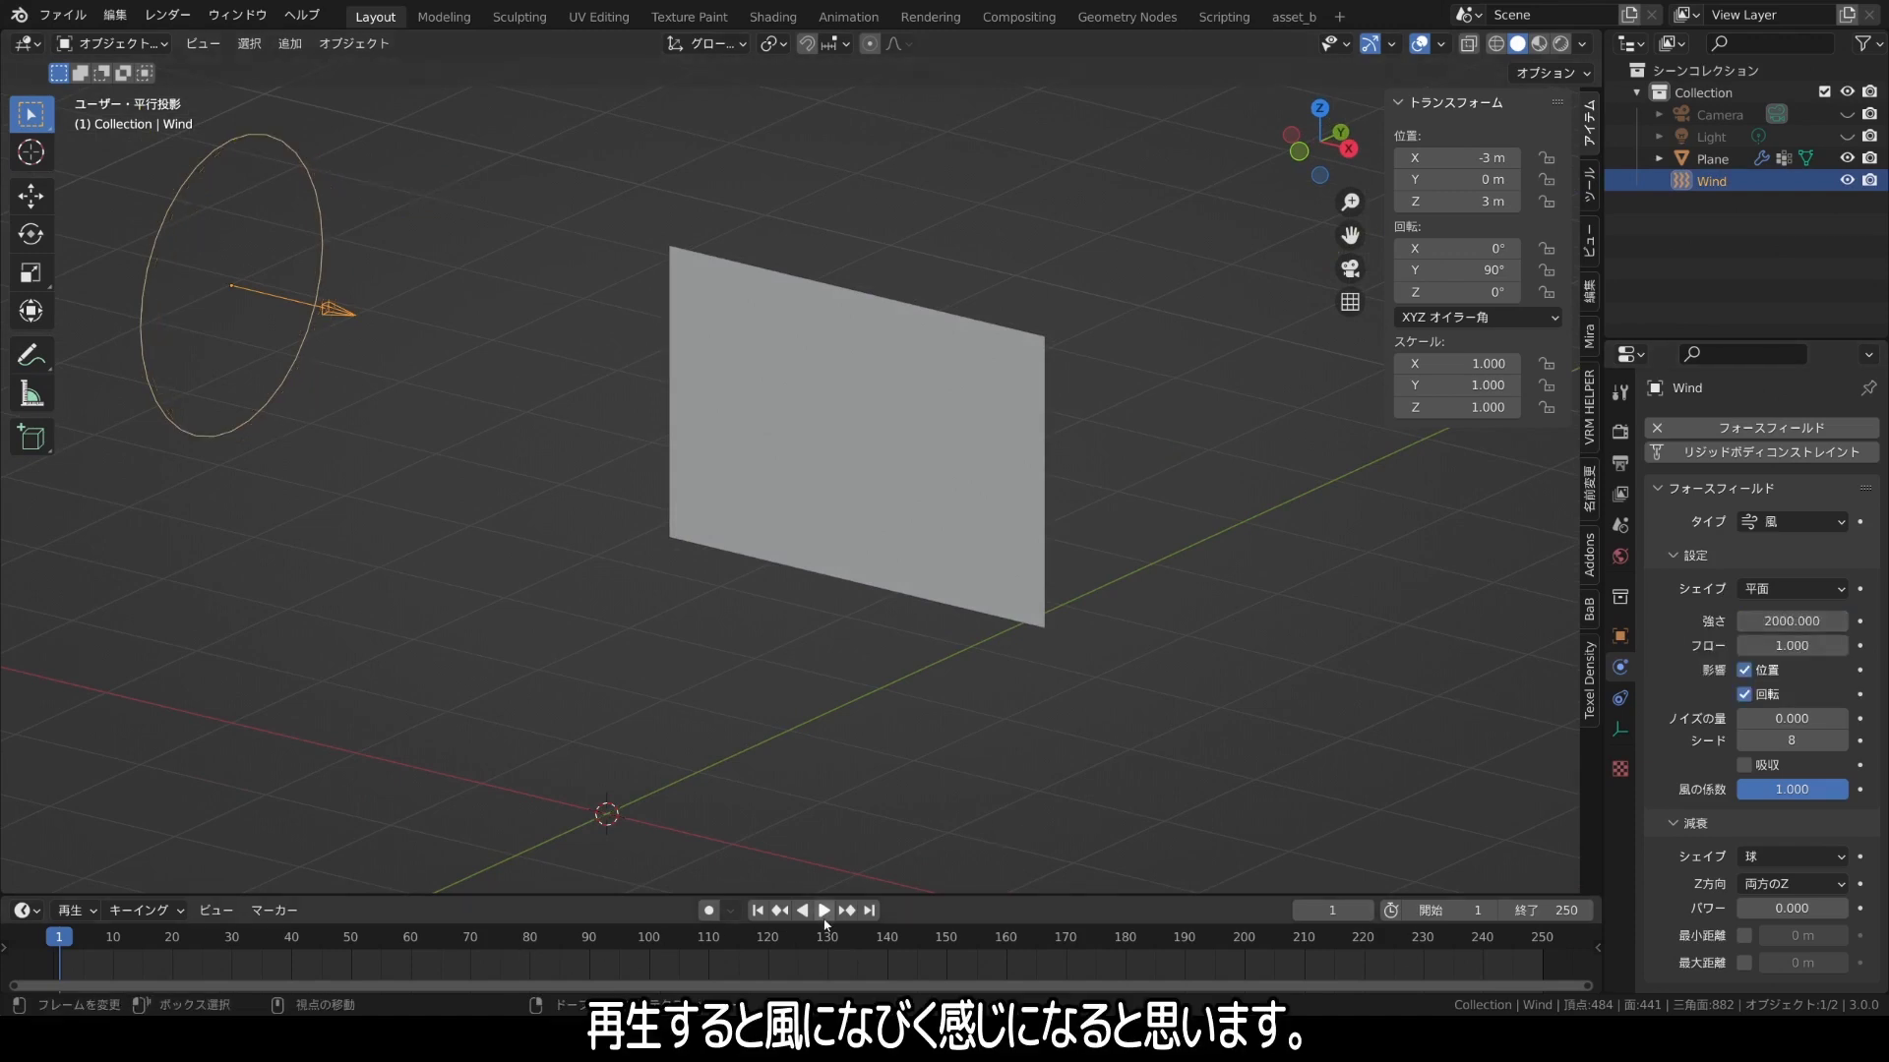
Play the simulation to watch the flag billow, pausing at frame 178, then select the plane.
{"action": "left_click", "coordinate": [825, 920]}
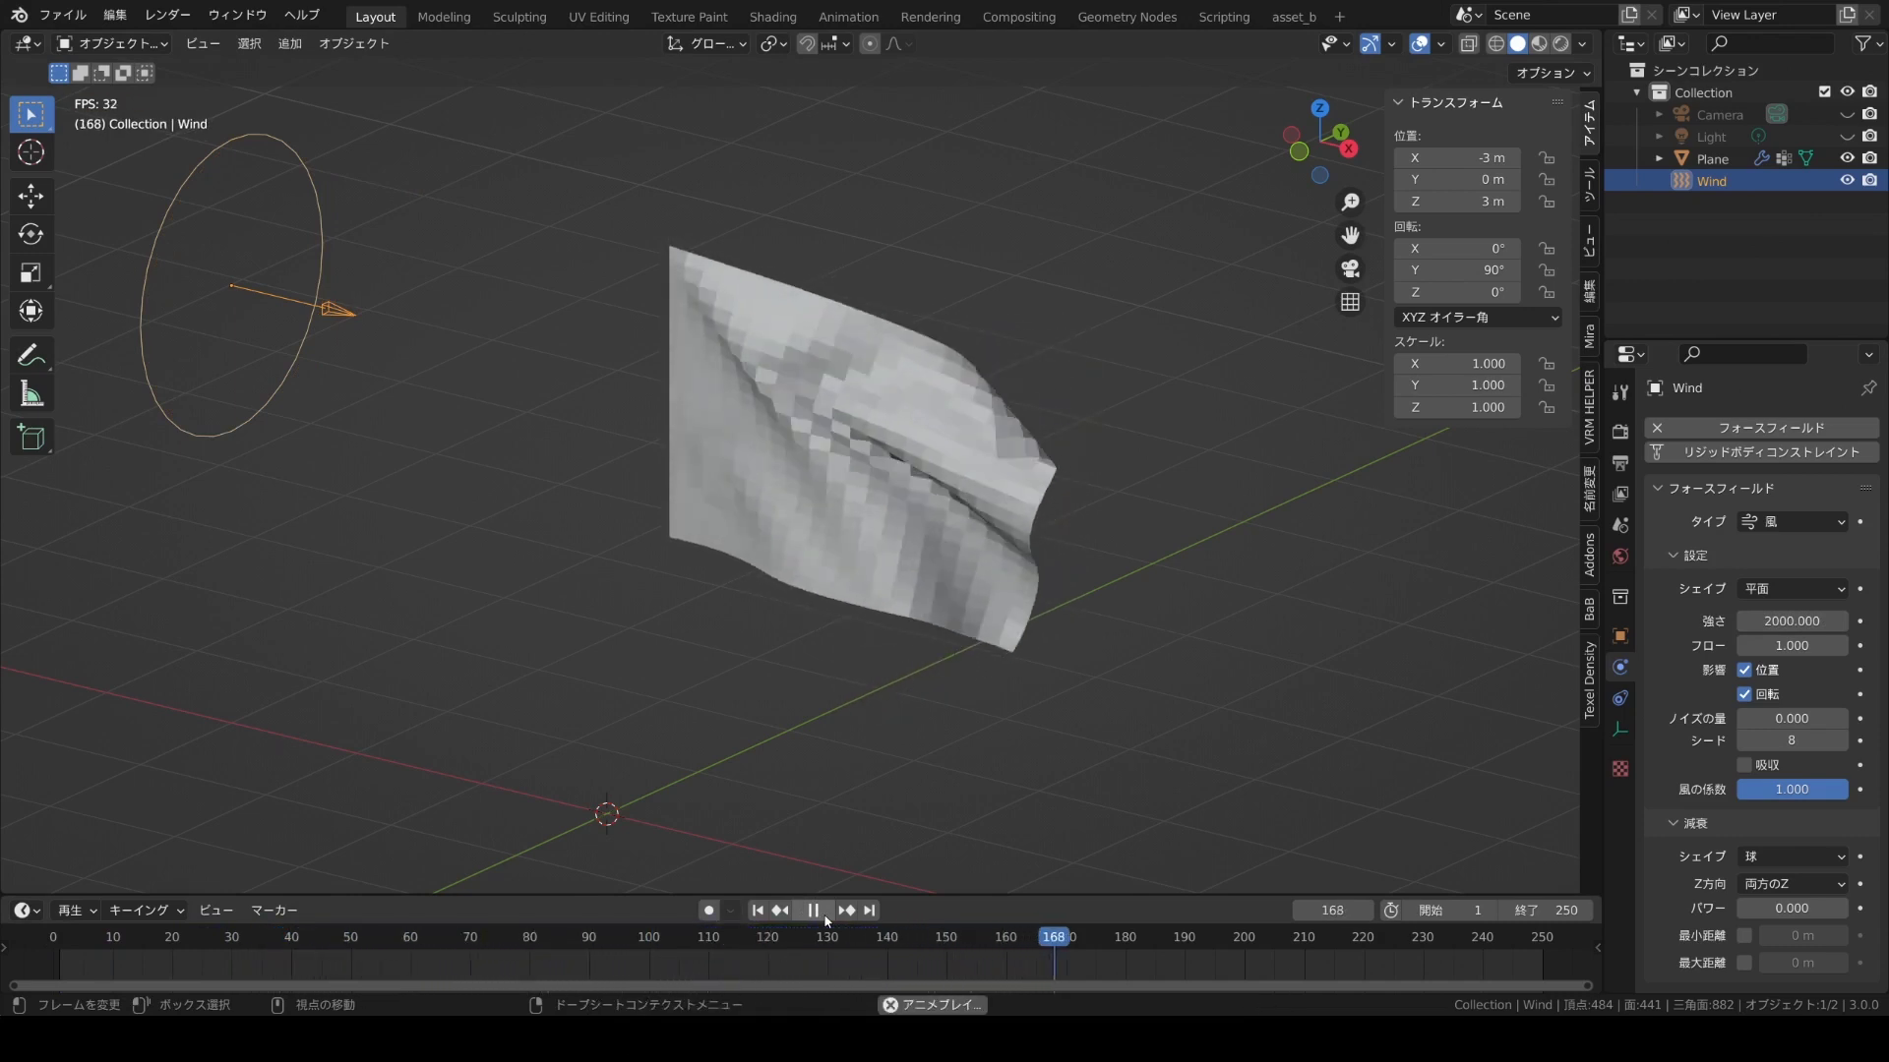
{"action": "left_click", "coordinate": [826, 920]}
{"action": "middle_click_drag", "start_coordinate": [860, 700], "coordinate": [885, 687]}
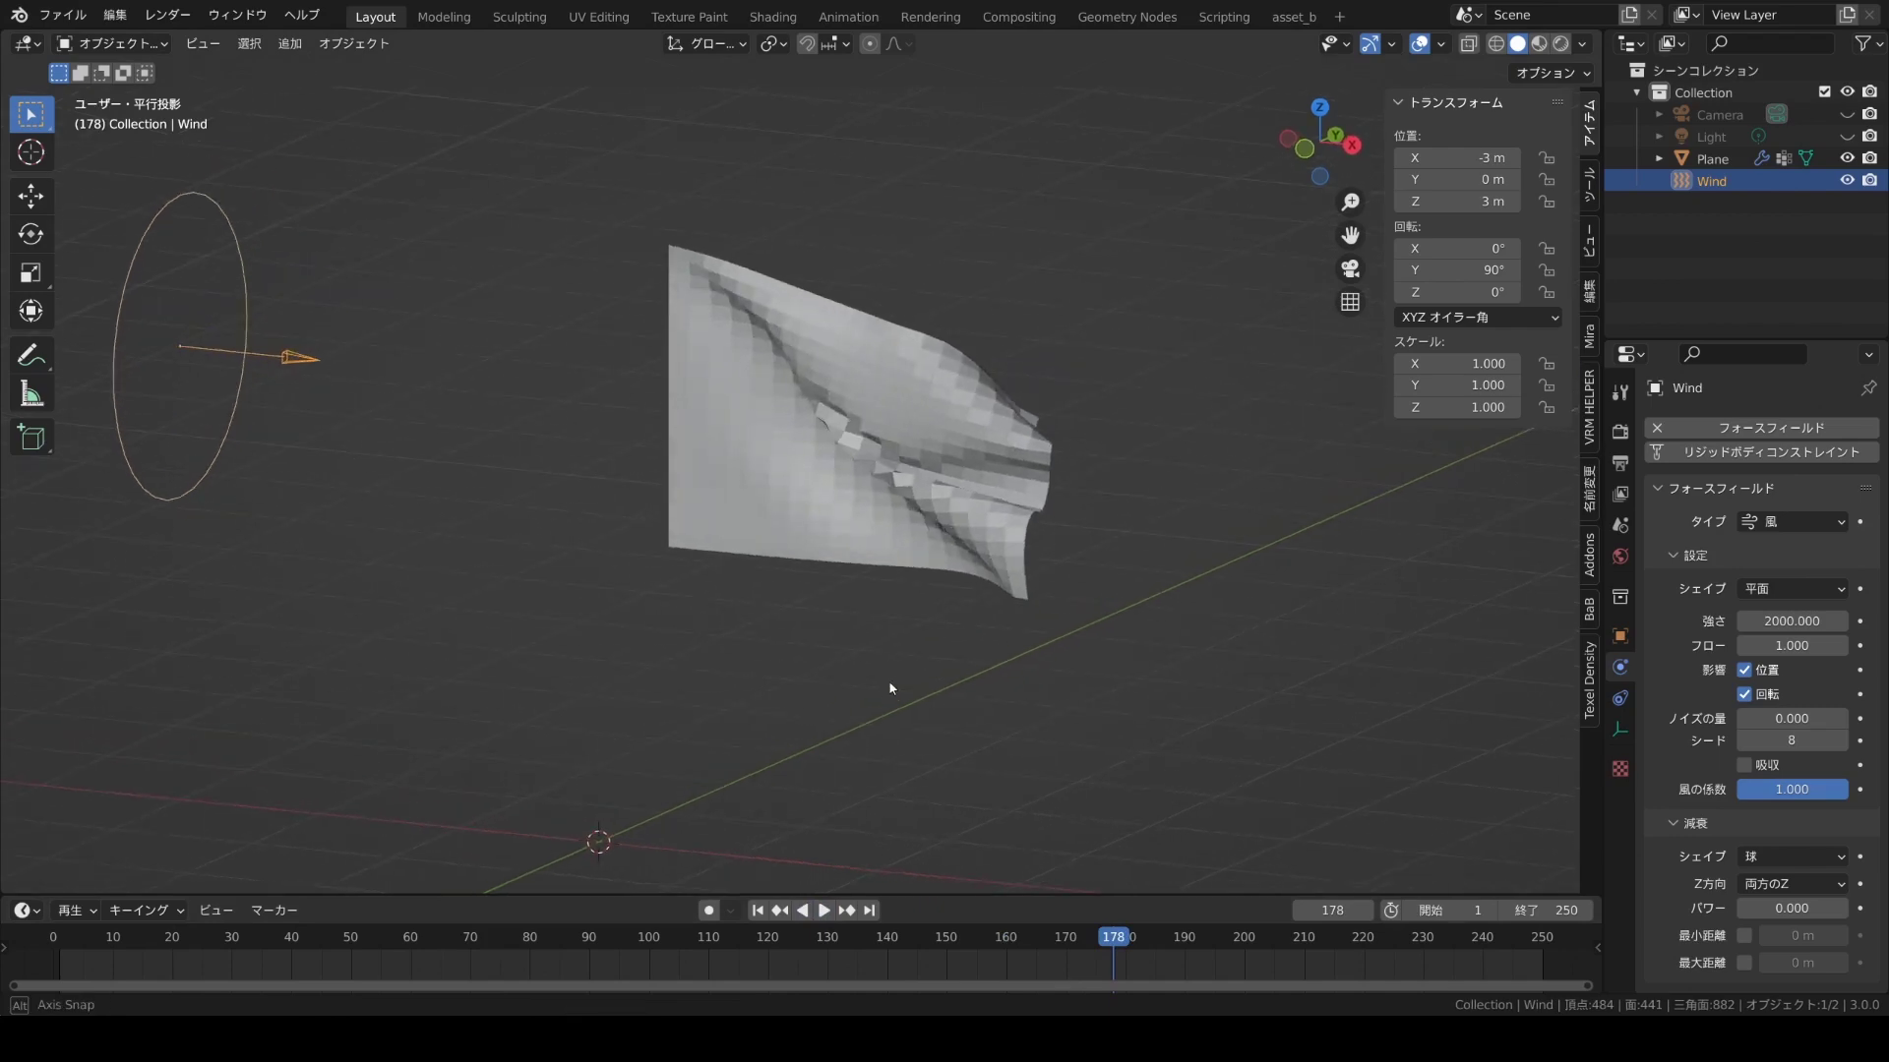
{"action": "left_click", "coordinate": [863, 521]}
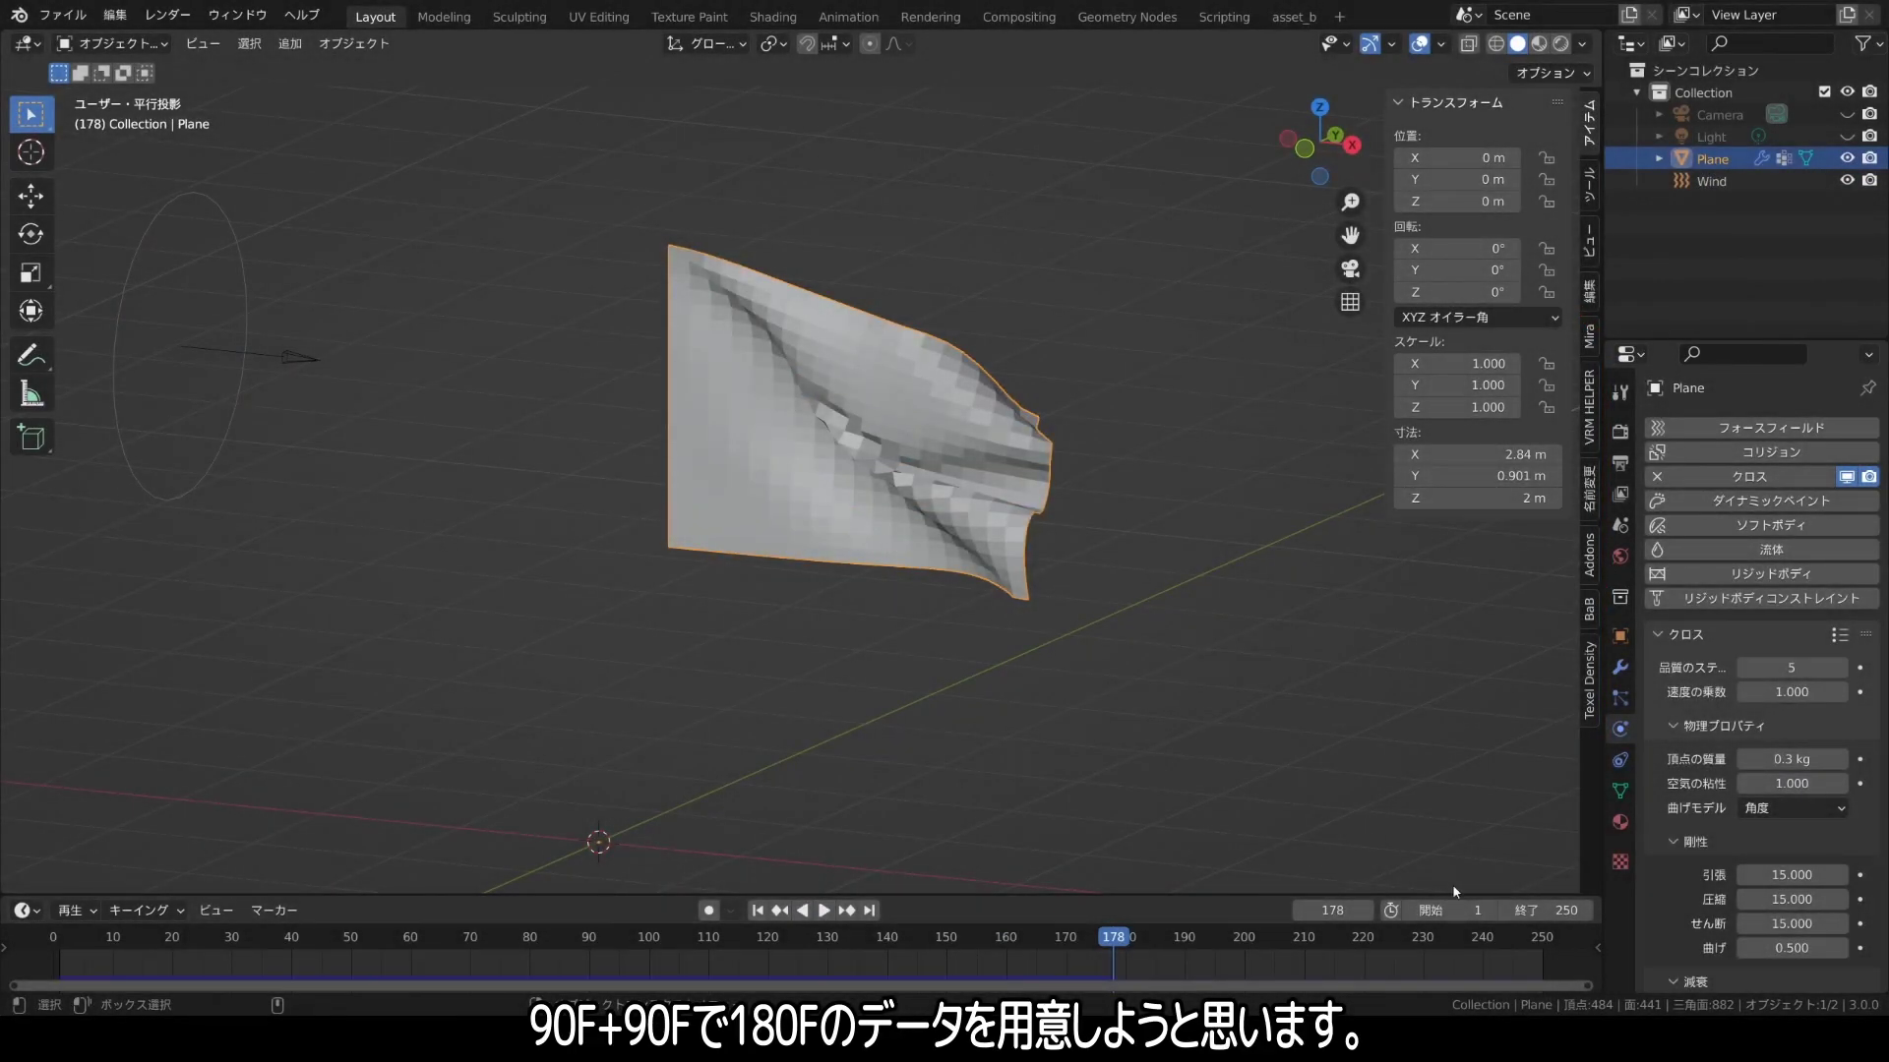
{"action": "left_click", "coordinate": [1553, 910]}
{"action": "type", "text": "180"}
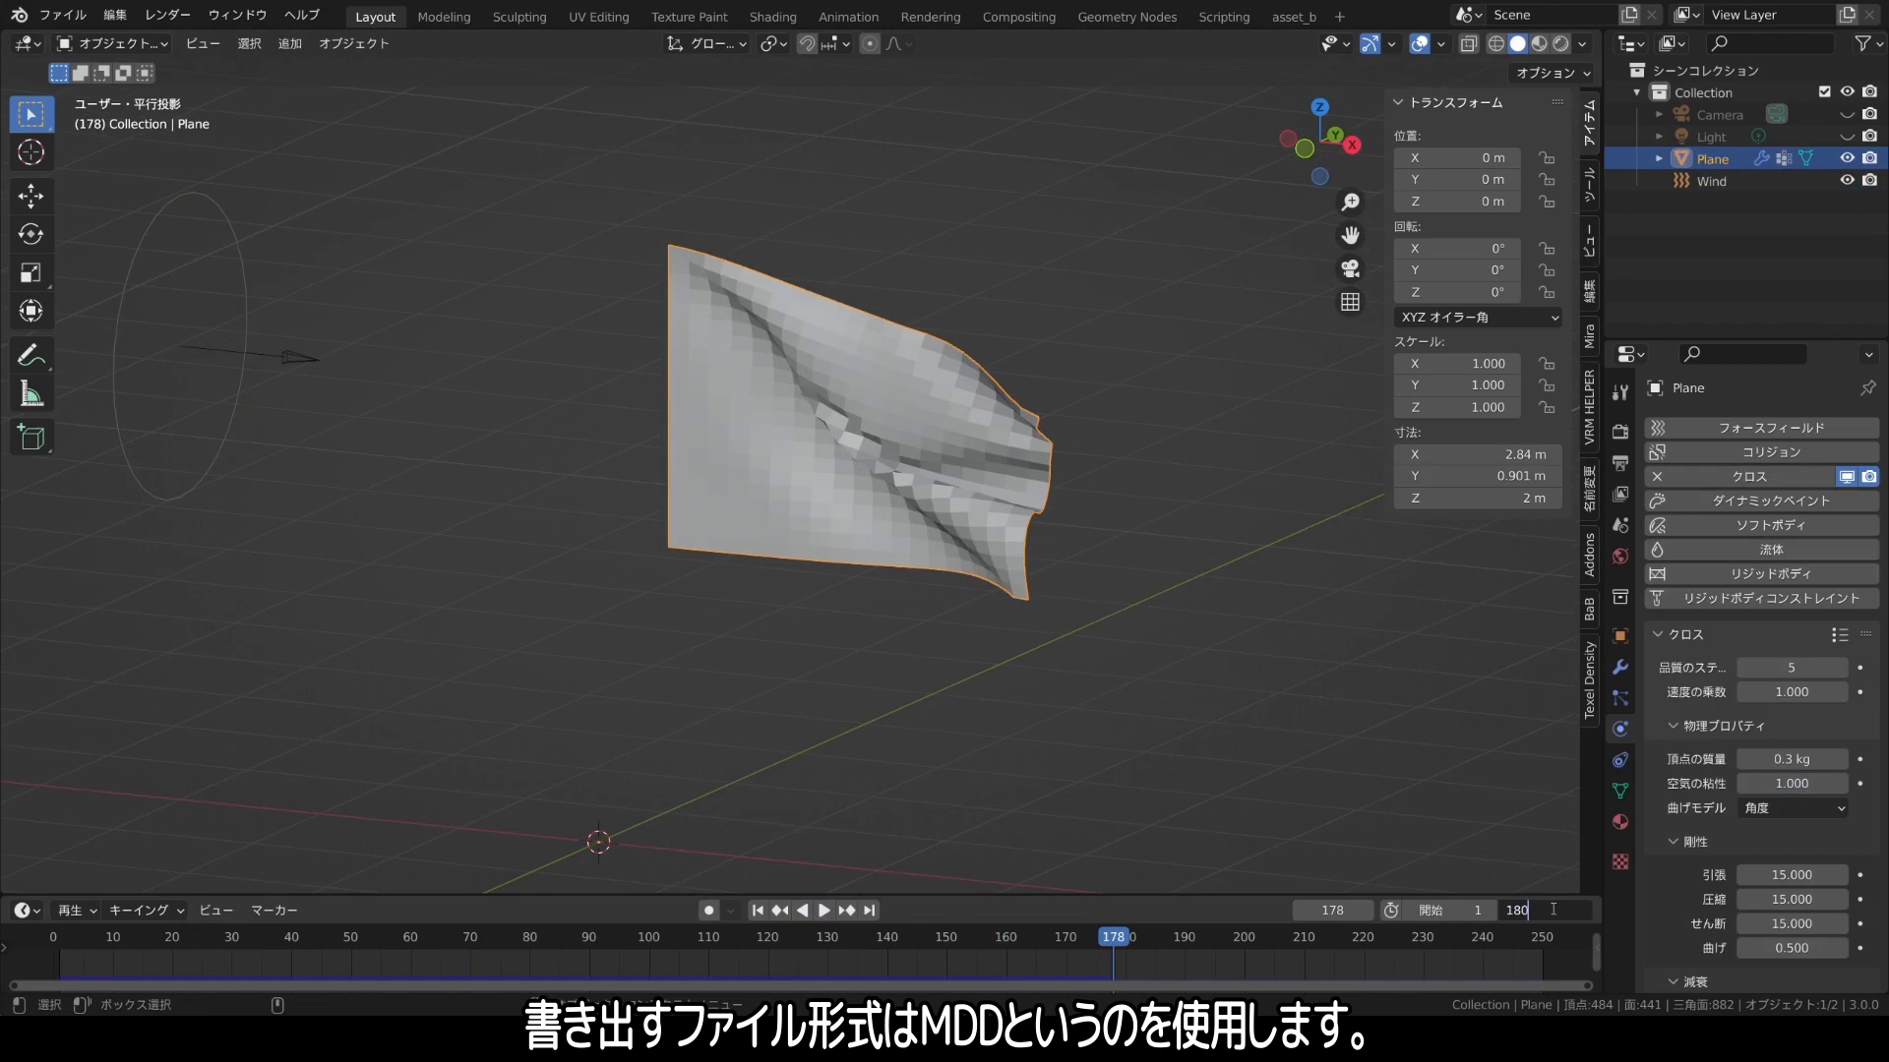
Set the end frame to 180 and enable the NewTek MDD import-export add-on in Preferences.
{"action": "key", "text": "Return"}
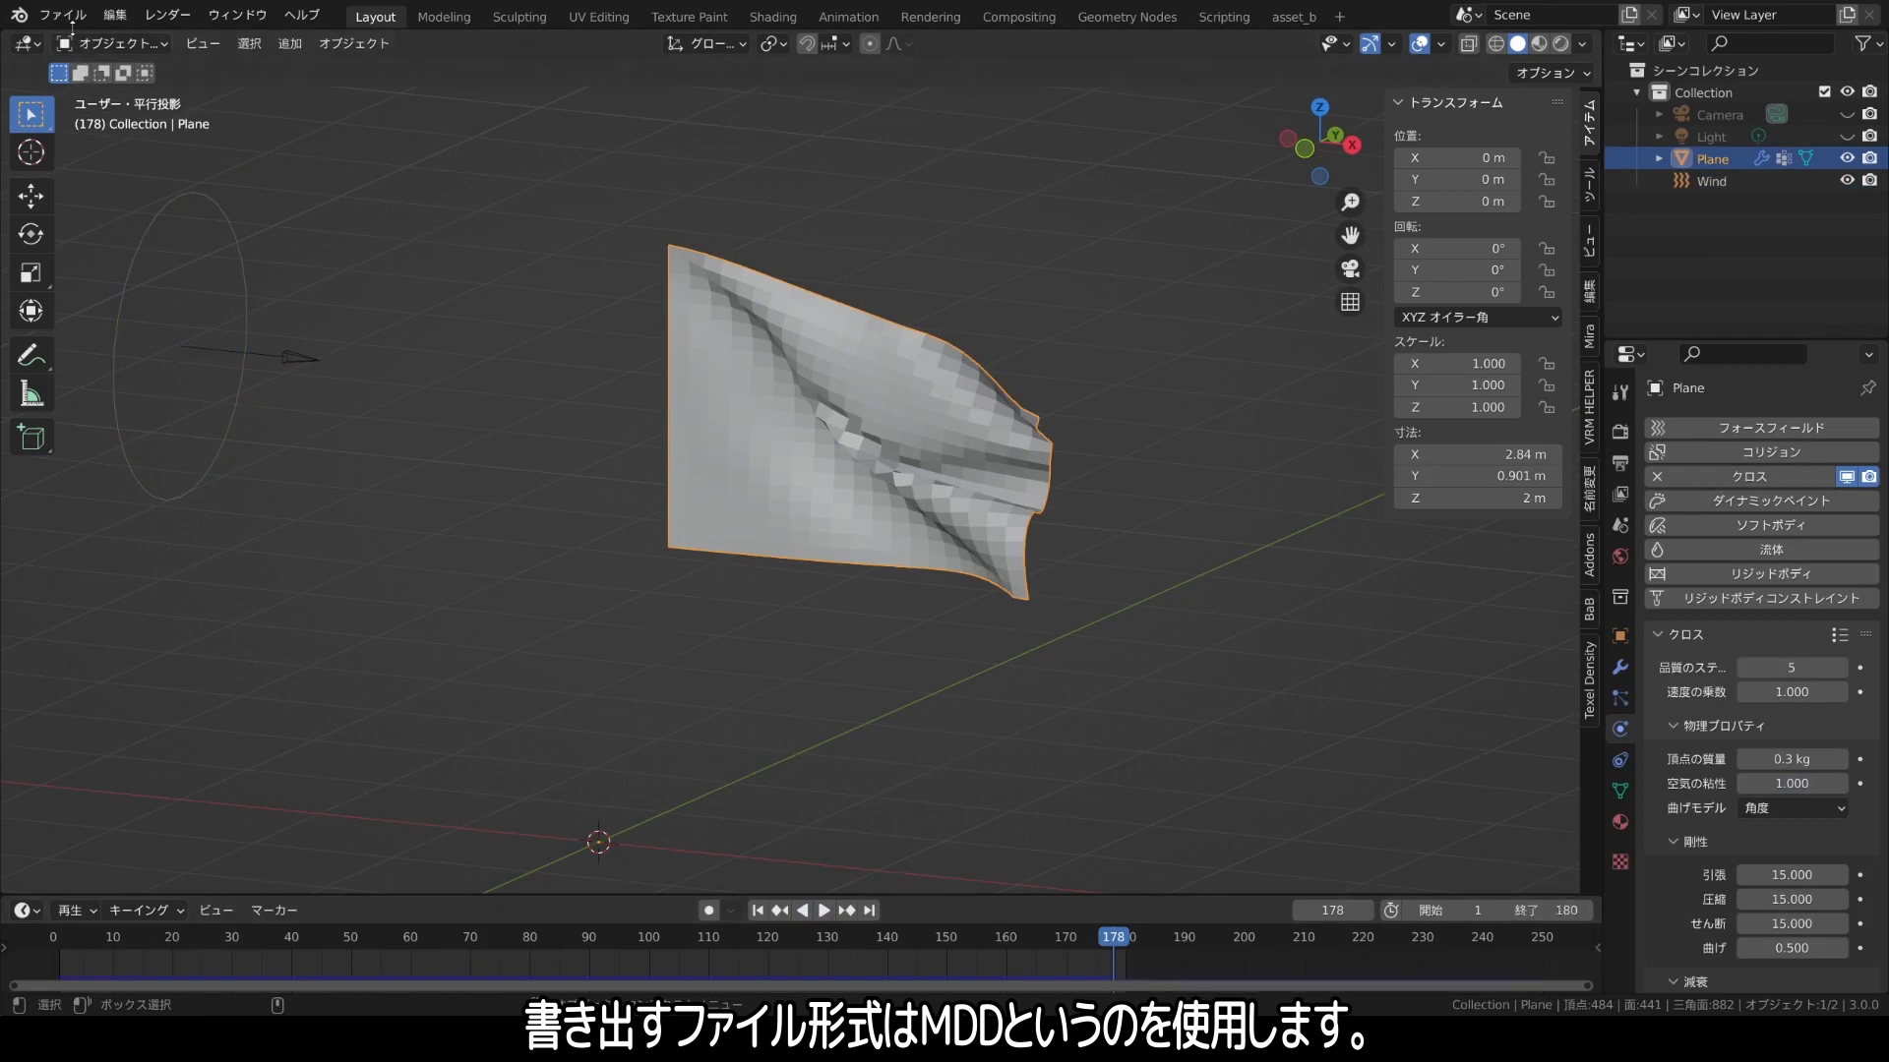
{"action": "left_click", "coordinate": [67, 15]}
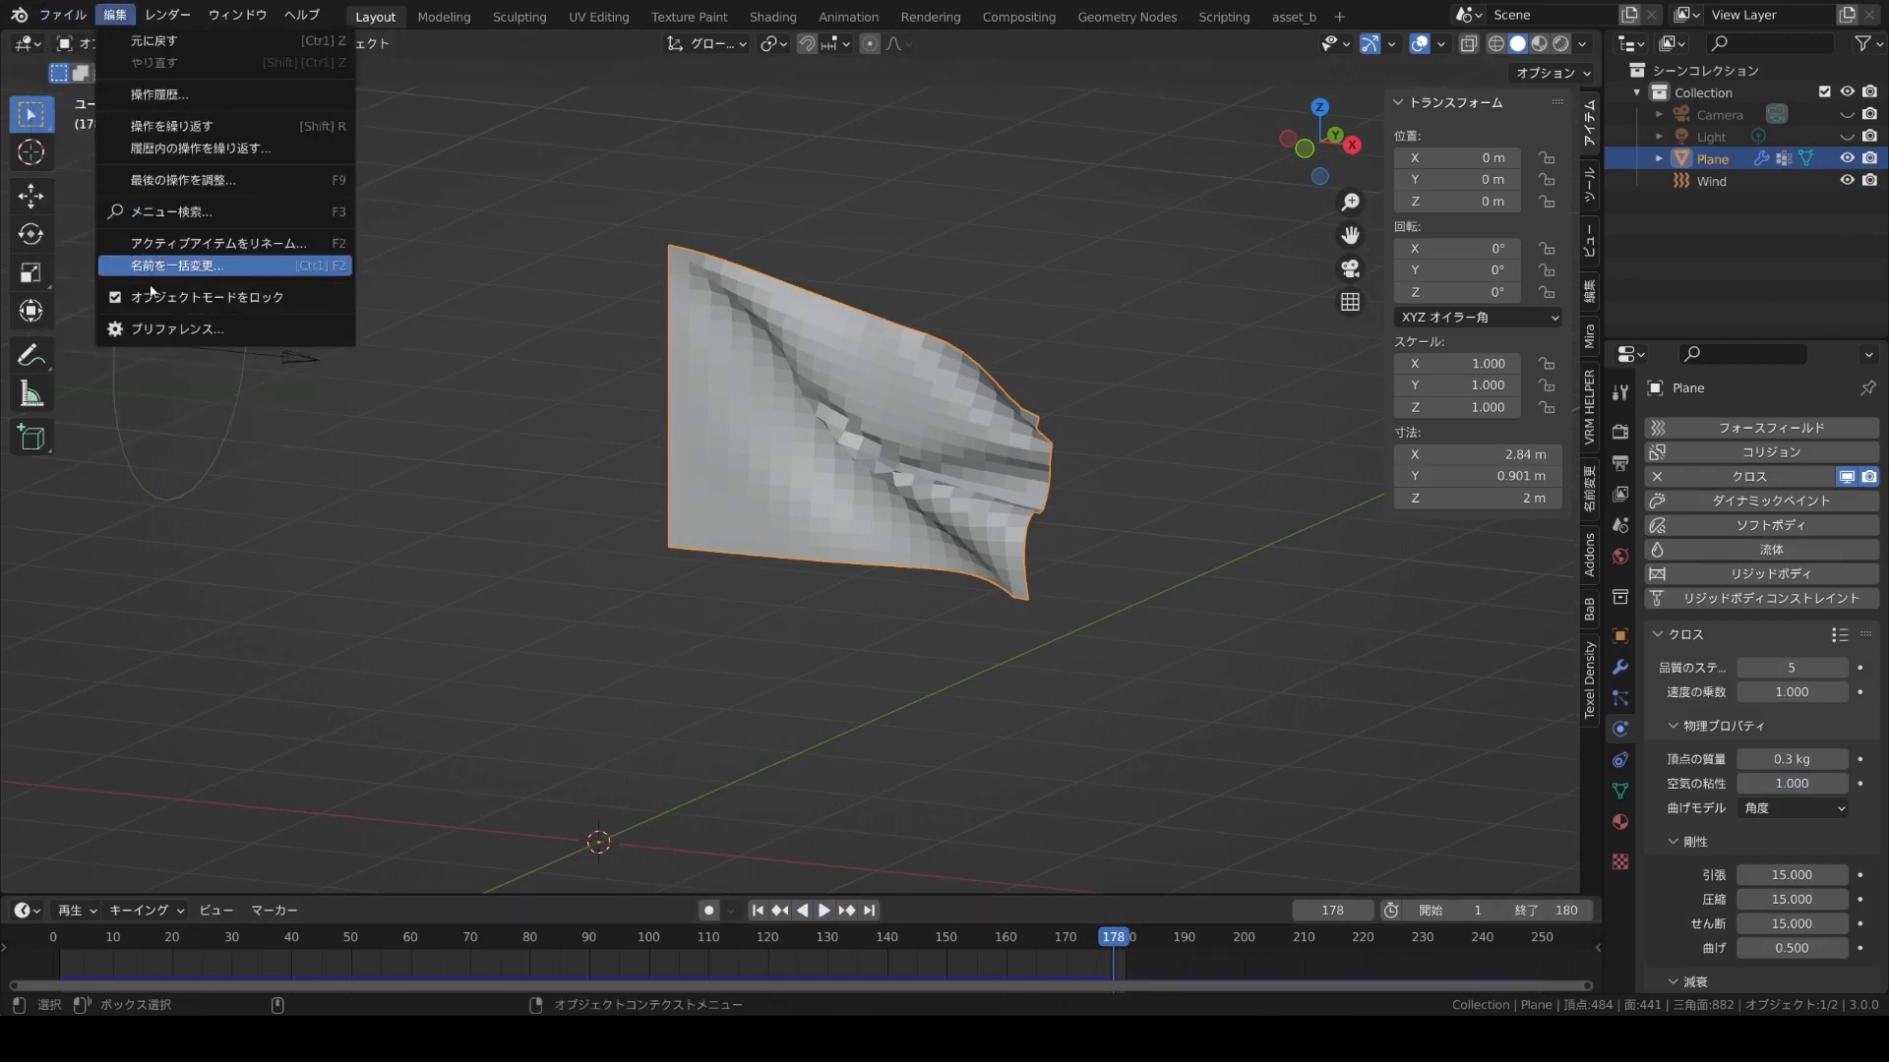
{"action": "left_click", "coordinate": [128, 330]}
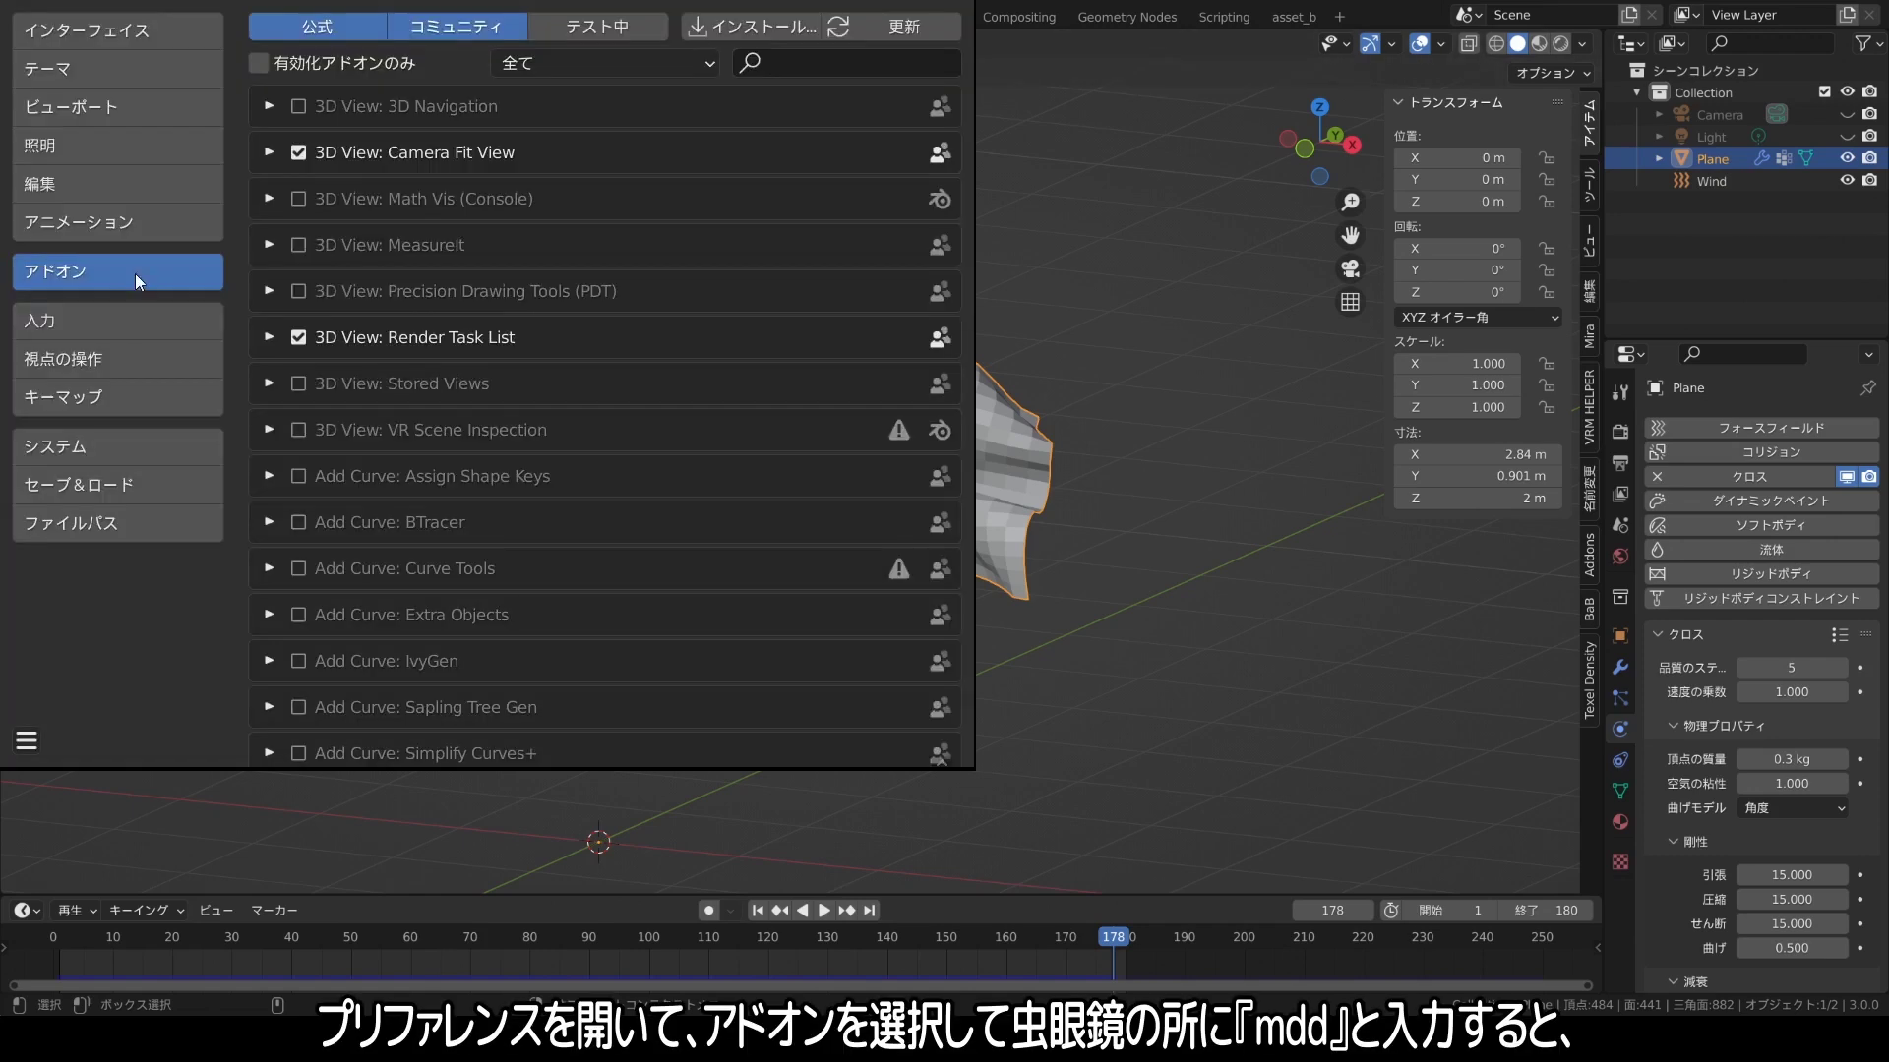
{"action": "left_click", "coordinate": [816, 70]}
{"action": "type", "text": "m"}
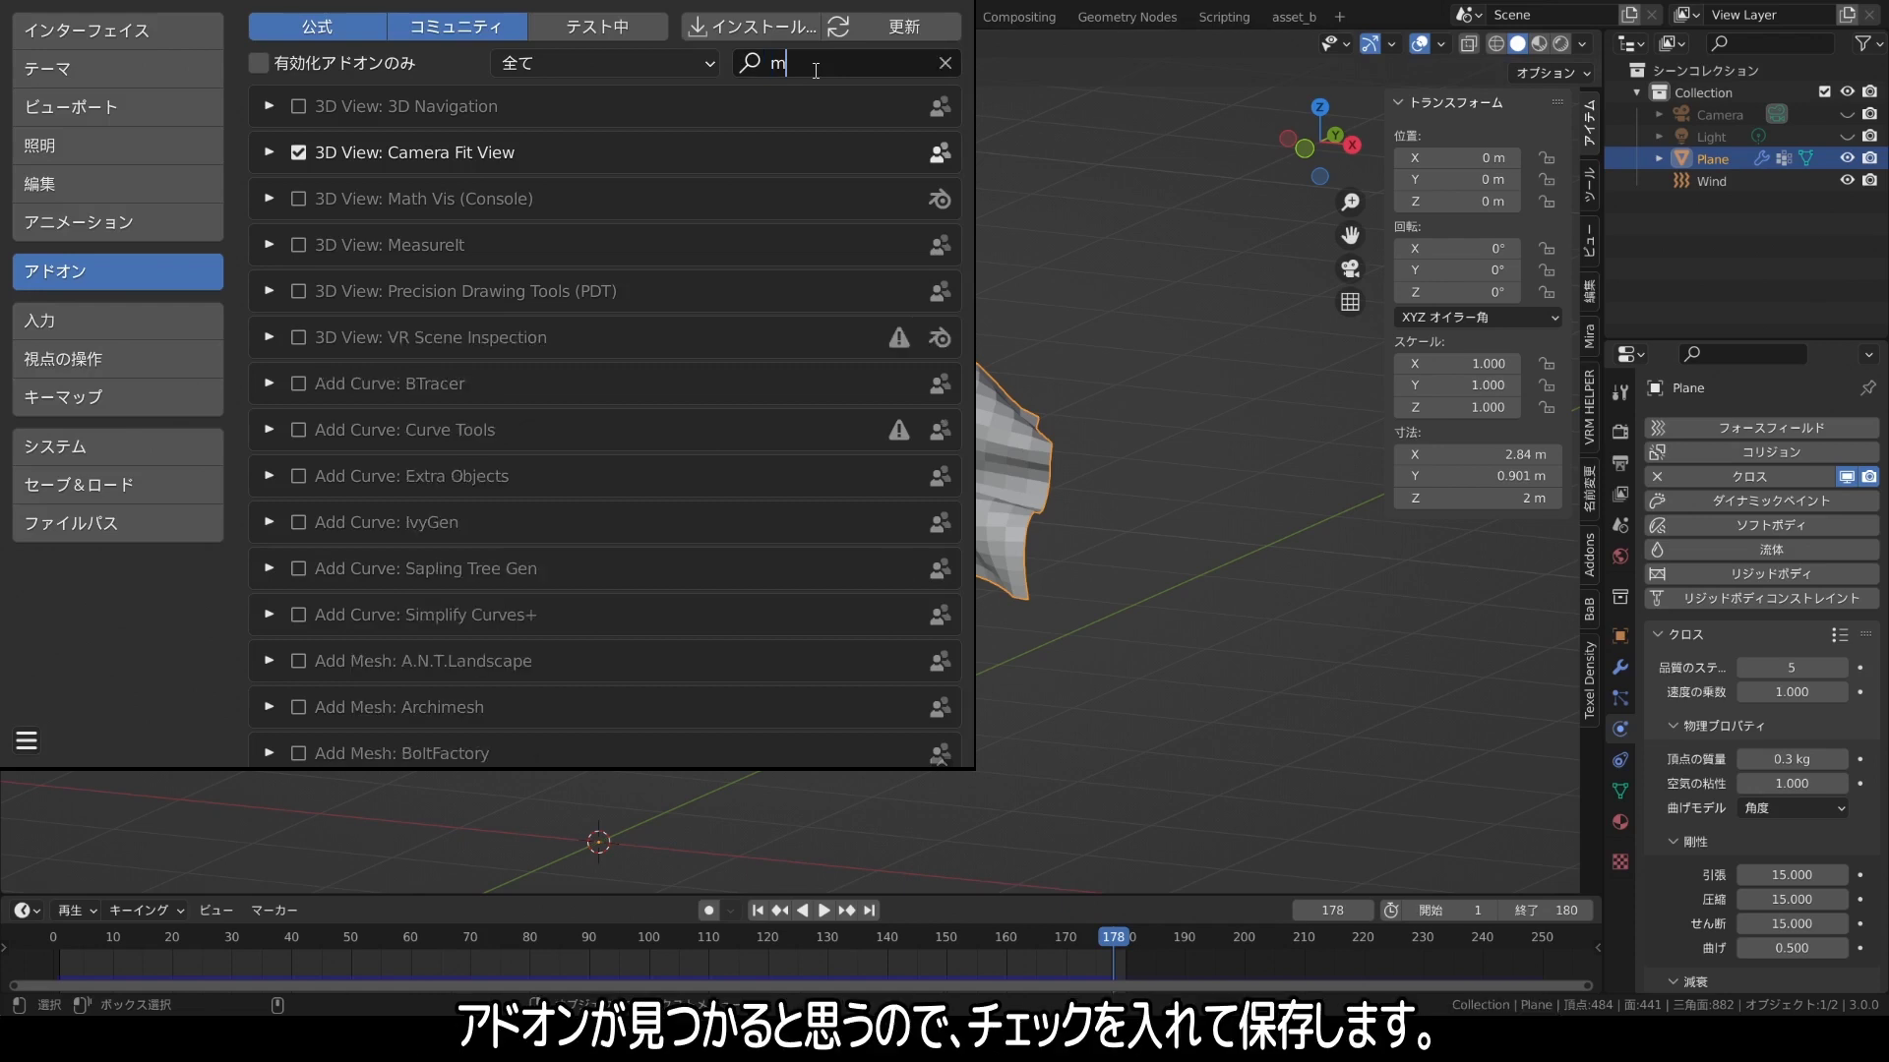
{"action": "type", "text": "dd"}
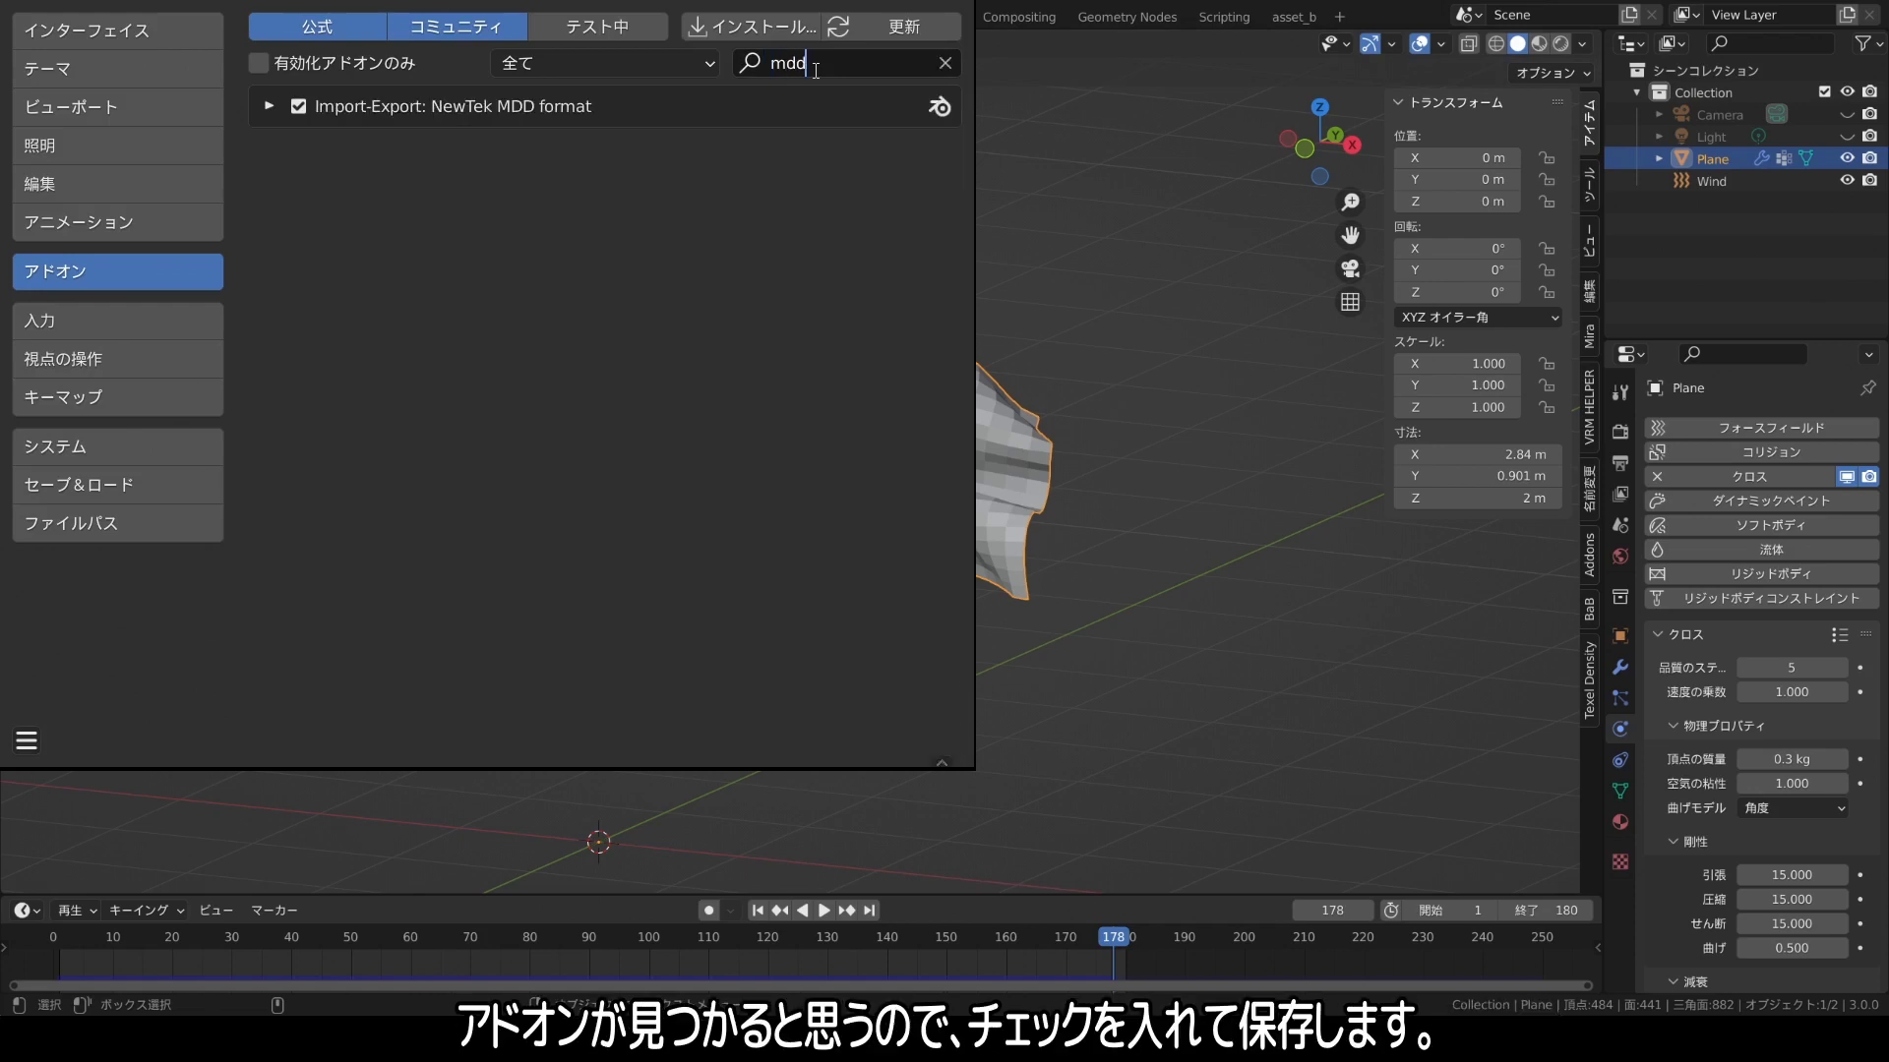
{"action": "left_click", "coordinate": [266, 107]}
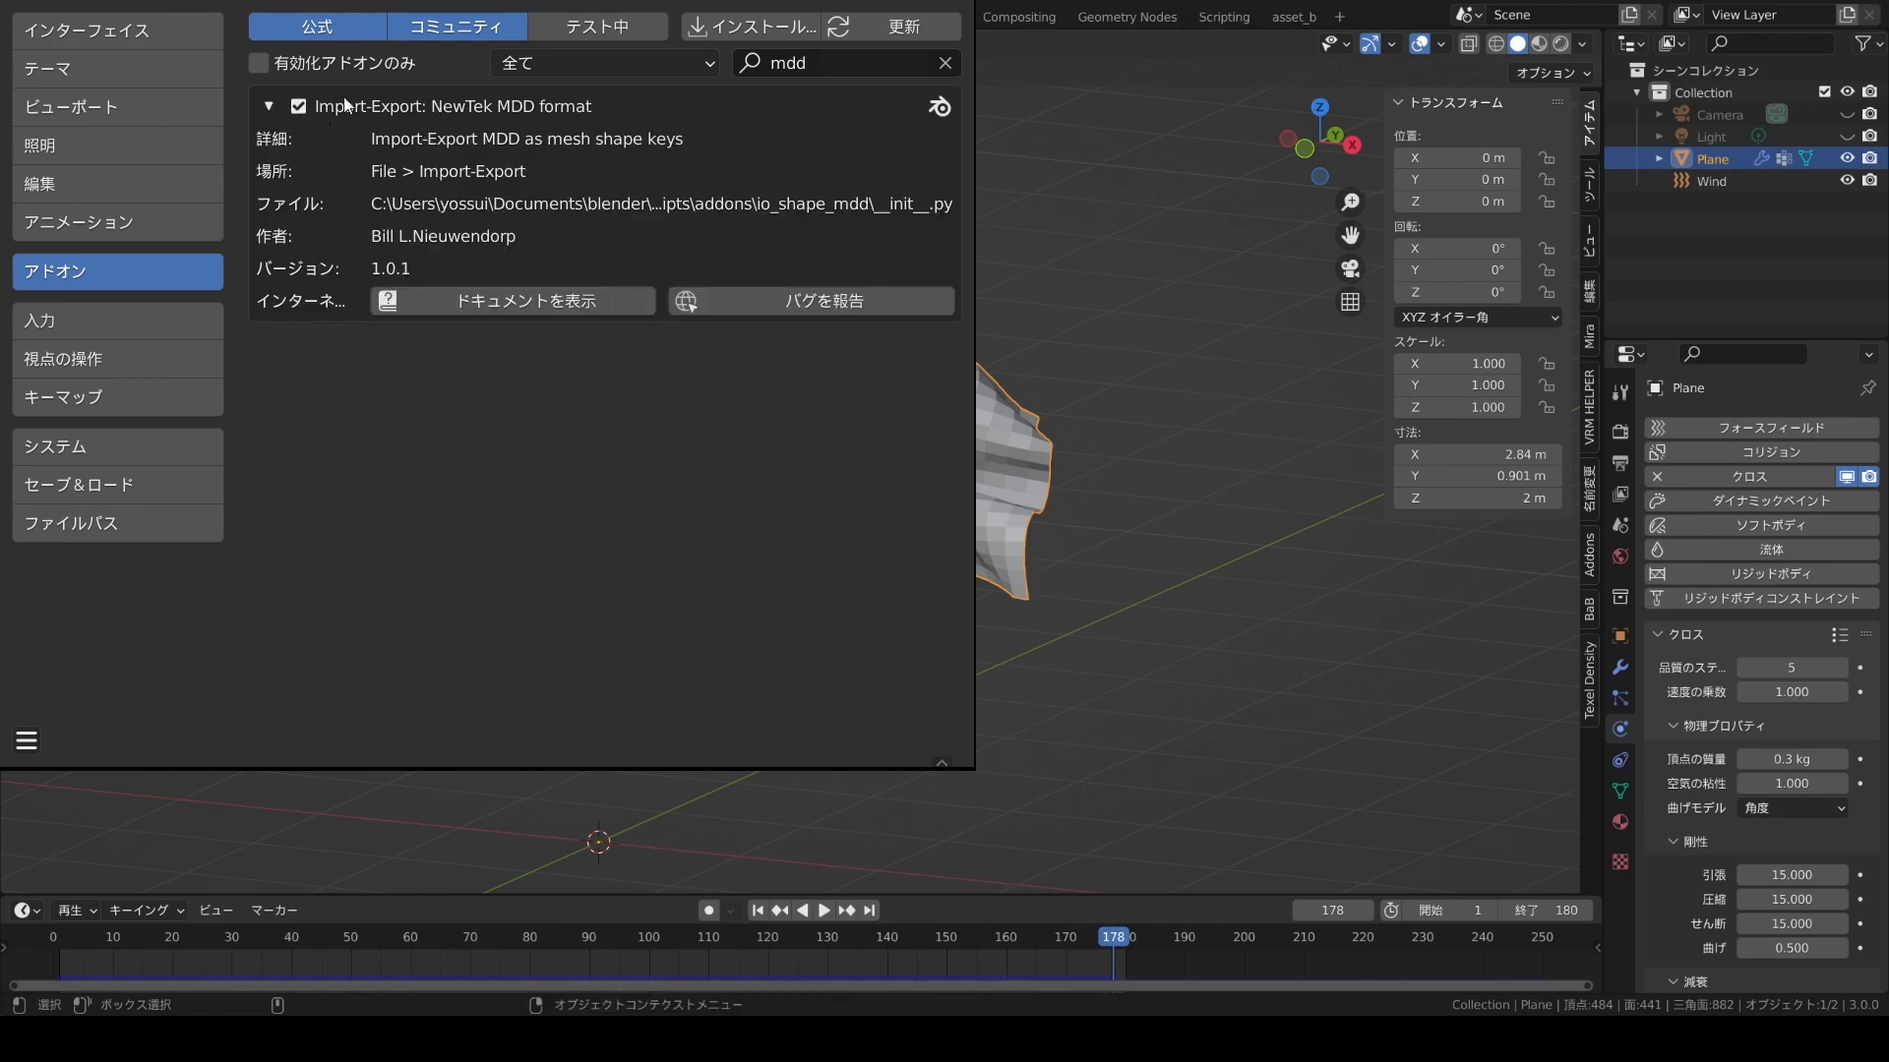
{"action": "left_click", "coordinate": [272, 105]}
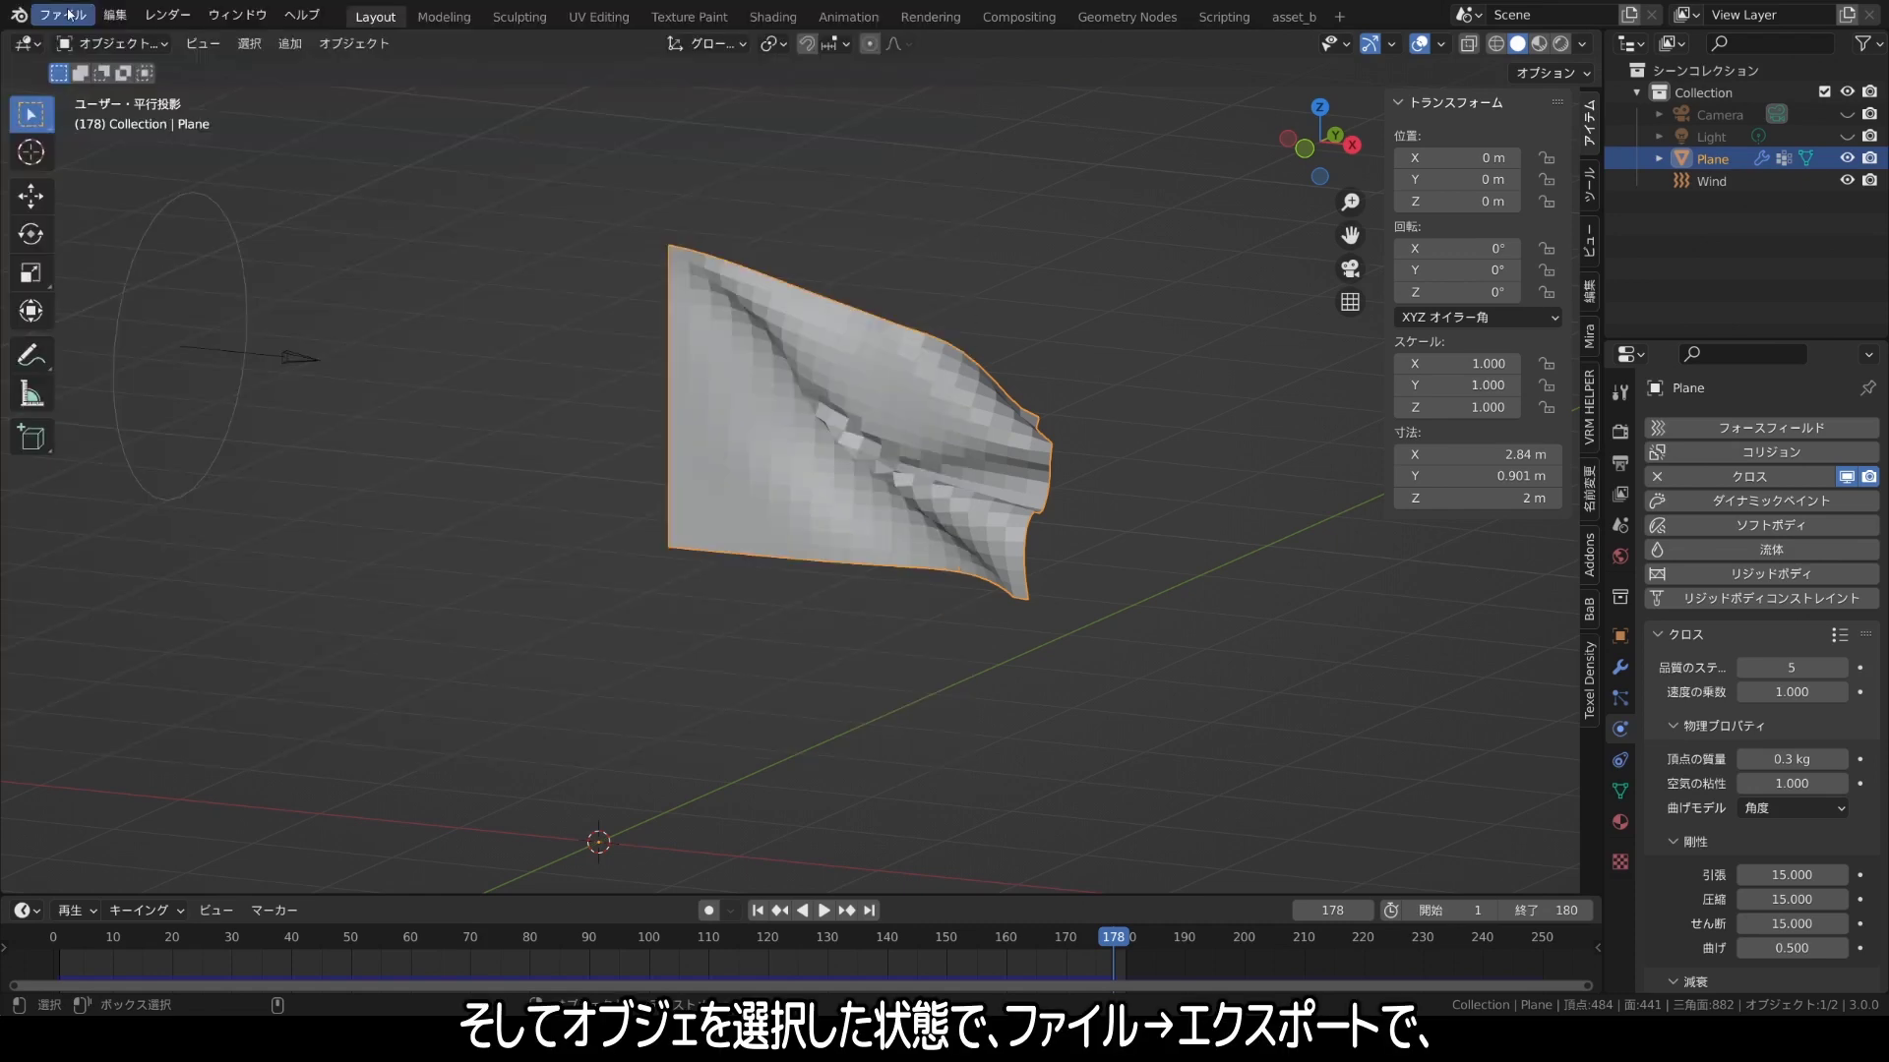
{"action": "left_click", "coordinate": [61, 15]}
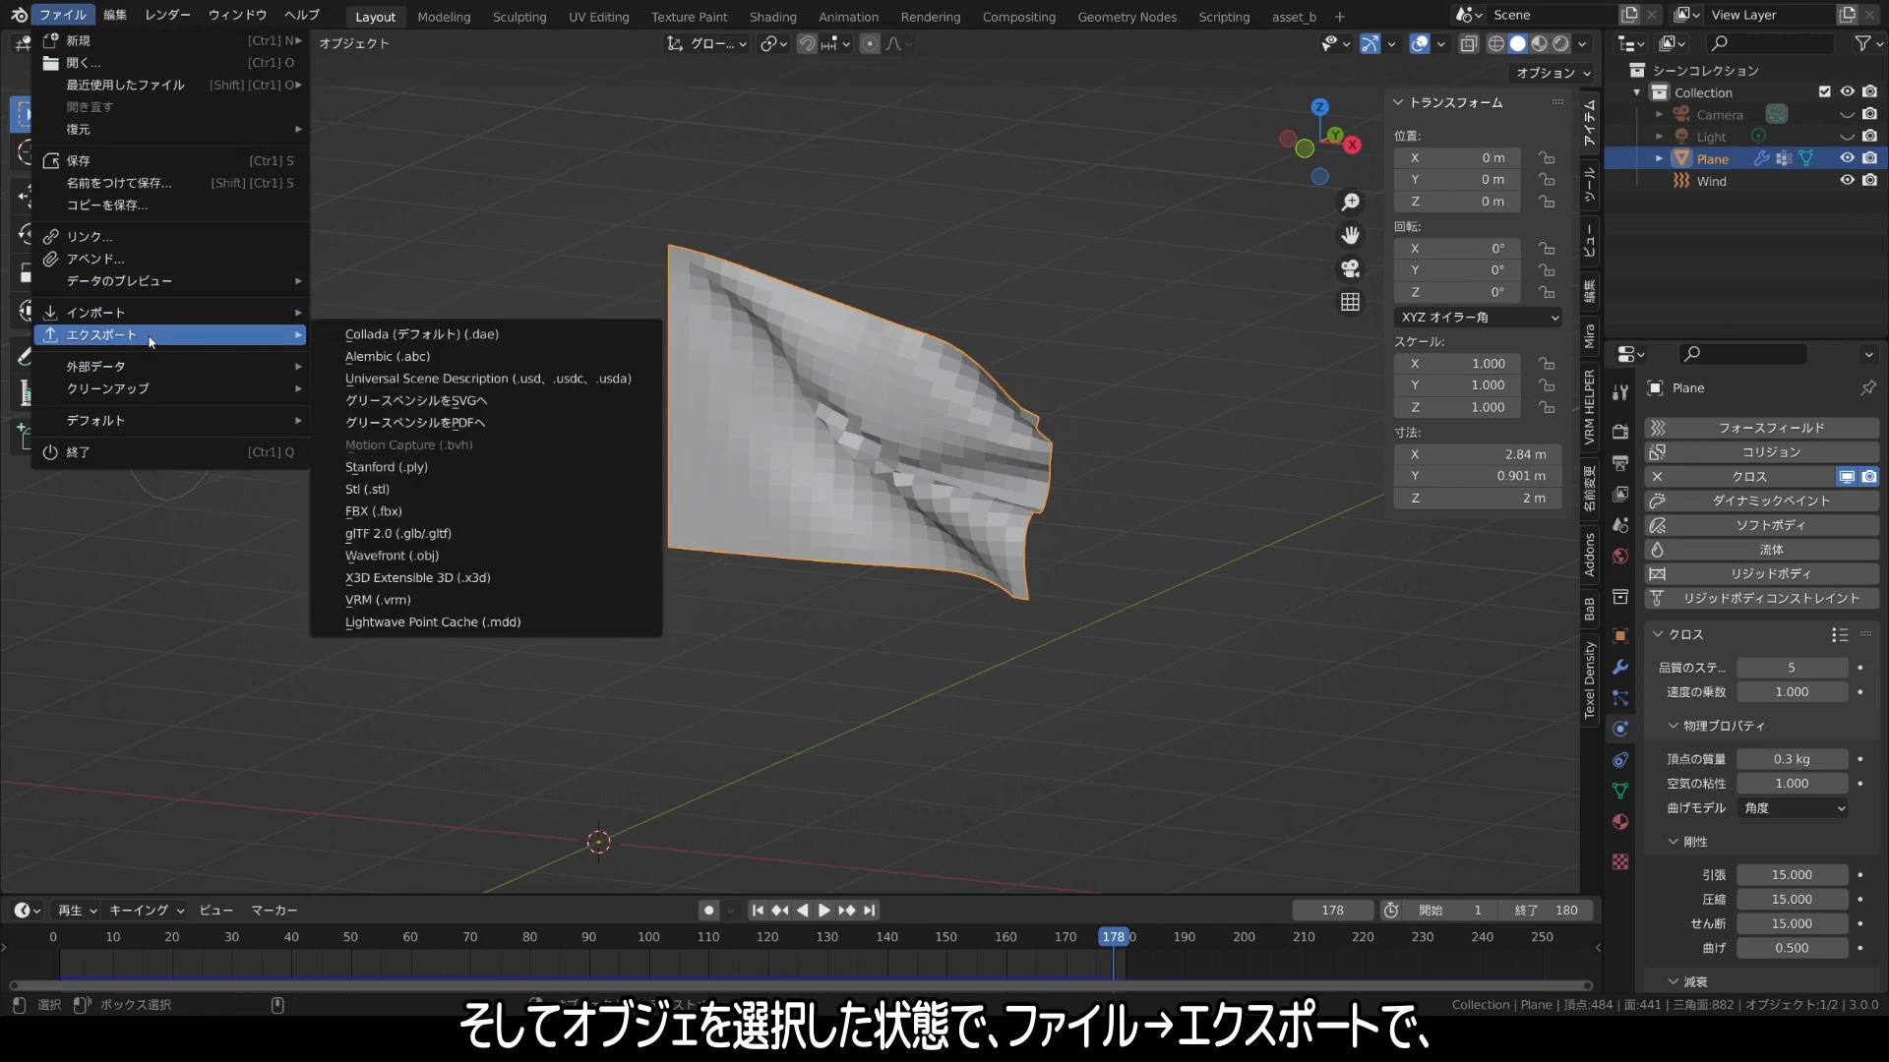
{"action": "mouse_move", "coordinate": [104, 334]}
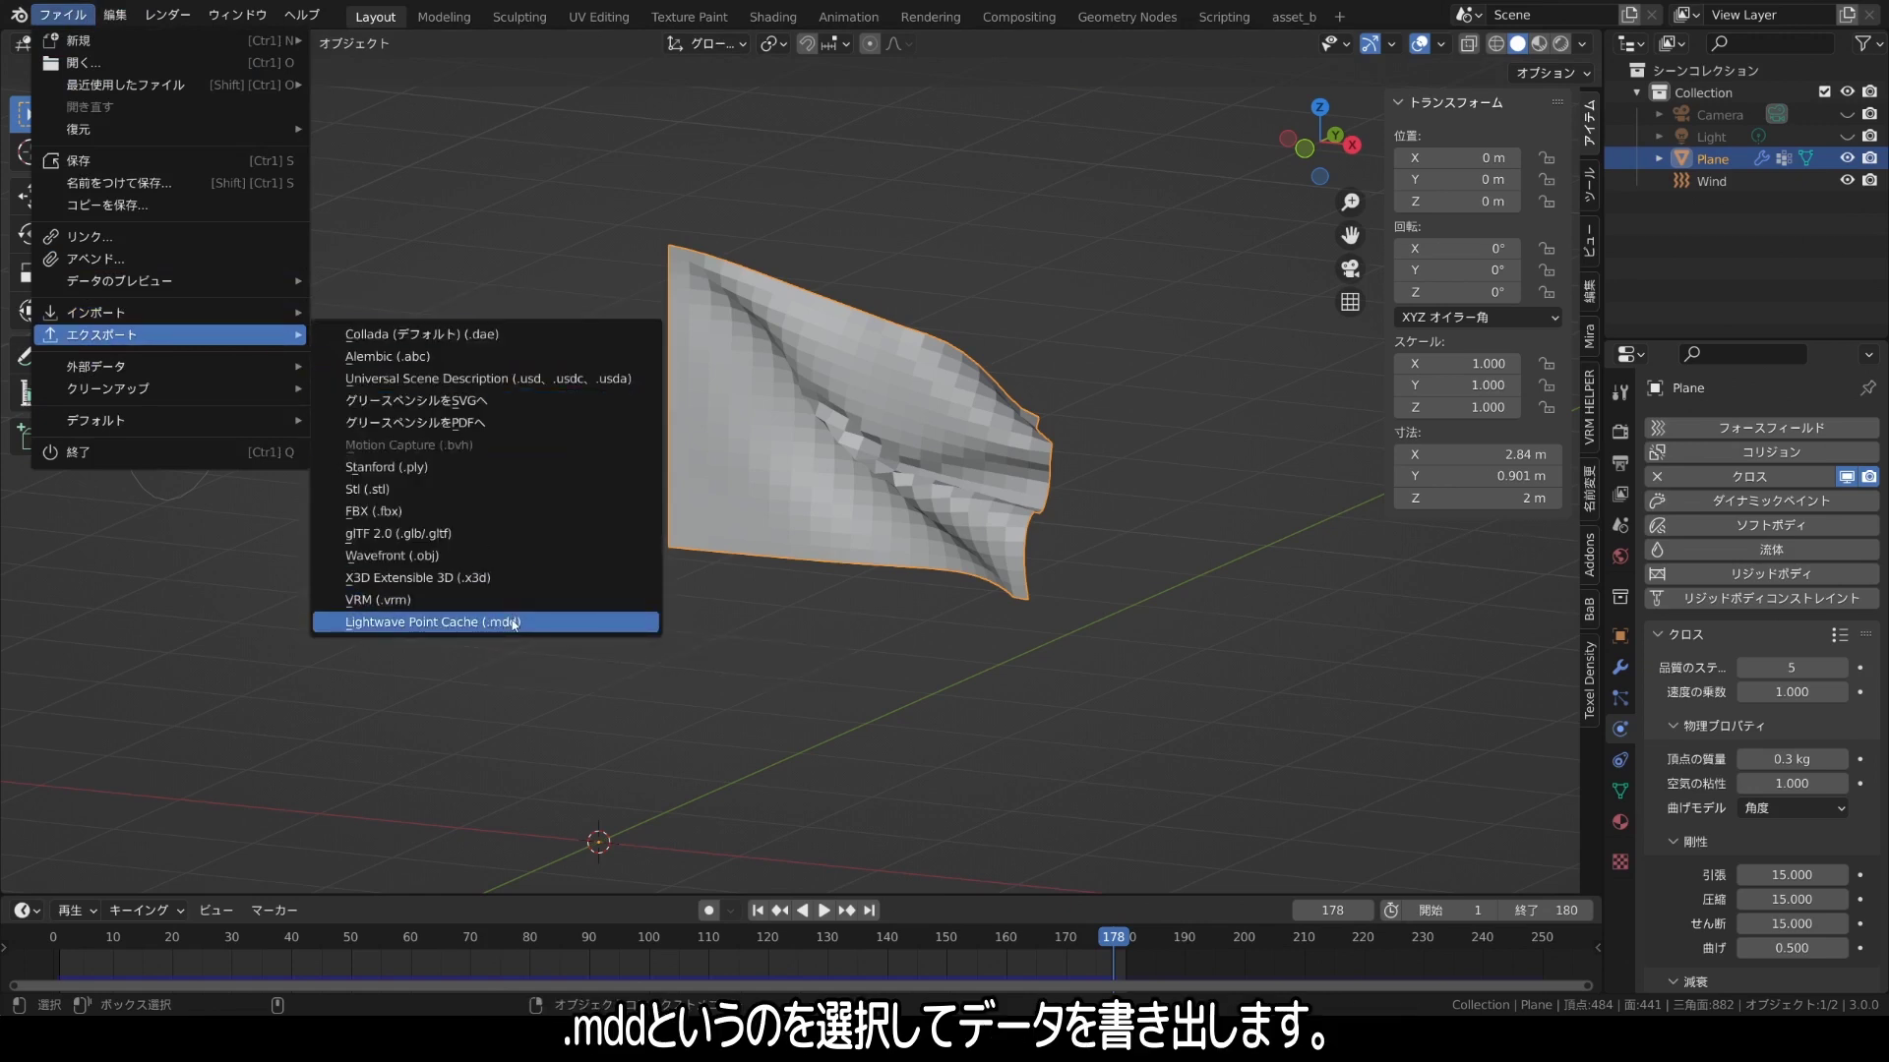
Export the cloth animation as a Lightwave Point Cache (.mdd) and rewind to frame 1.
{"action": "left_click", "coordinate": [514, 623]}
{"action": "left_click", "coordinate": [67, 939]}
{"action": "key", "text": "space"}
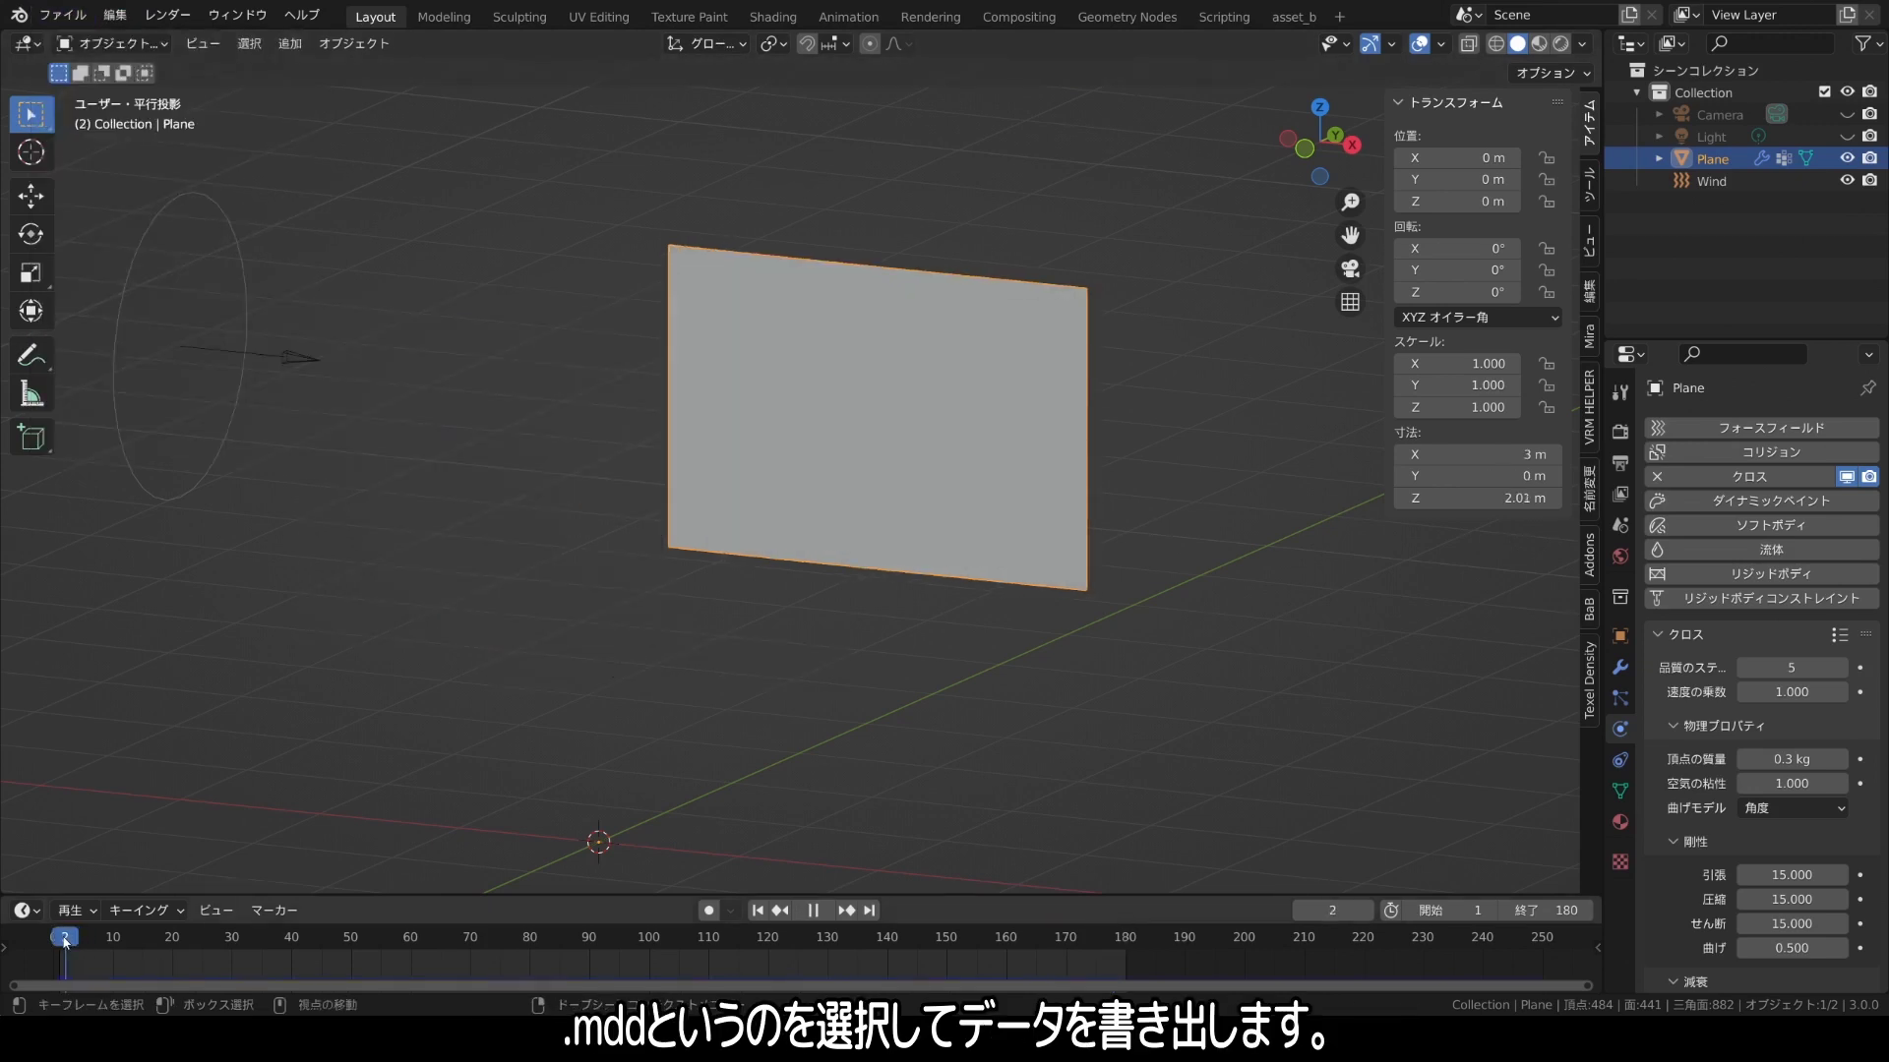
{"action": "key", "text": "Escape"}
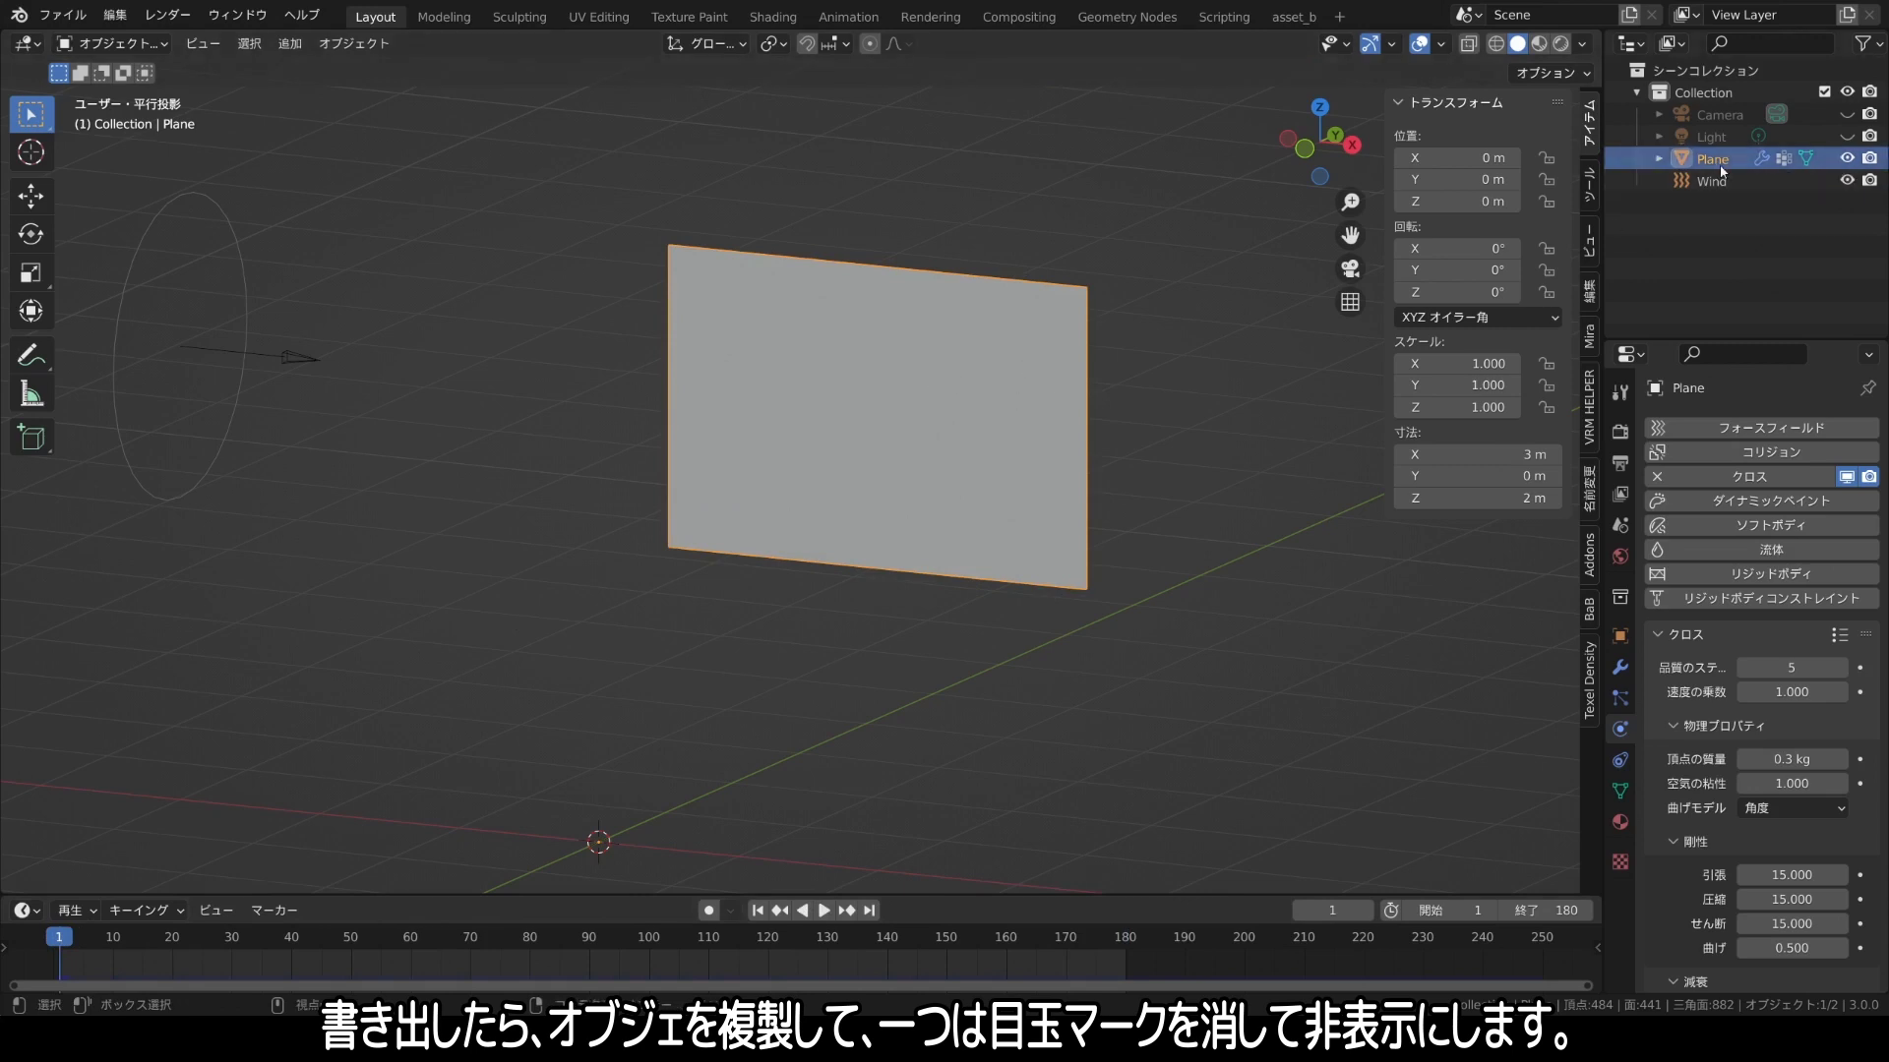
Duplicate the plane in place, hide the original Plane, and remove cloth physics from Plane.001.
{"action": "right_click", "coordinate": [816, 434]}
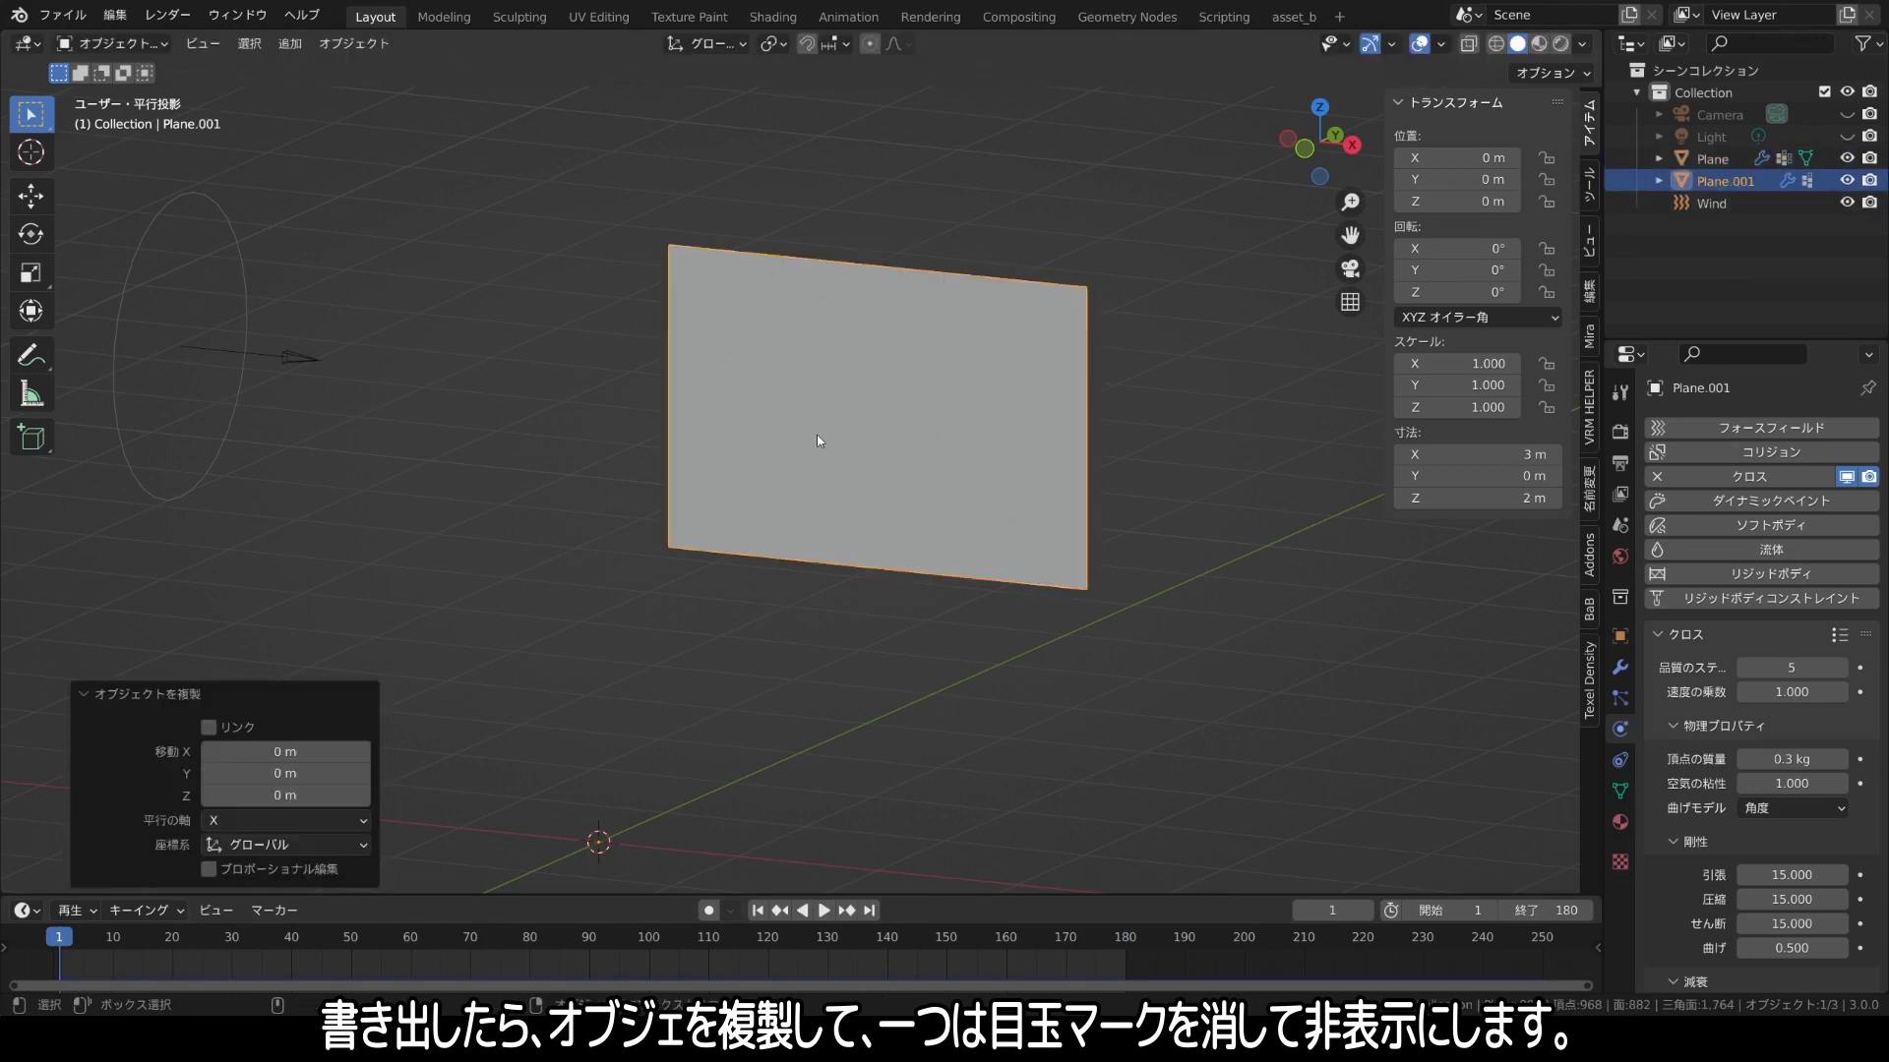
{"action": "left_click", "coordinate": [1742, 160]}
{"action": "left_click", "coordinate": [1847, 160]}
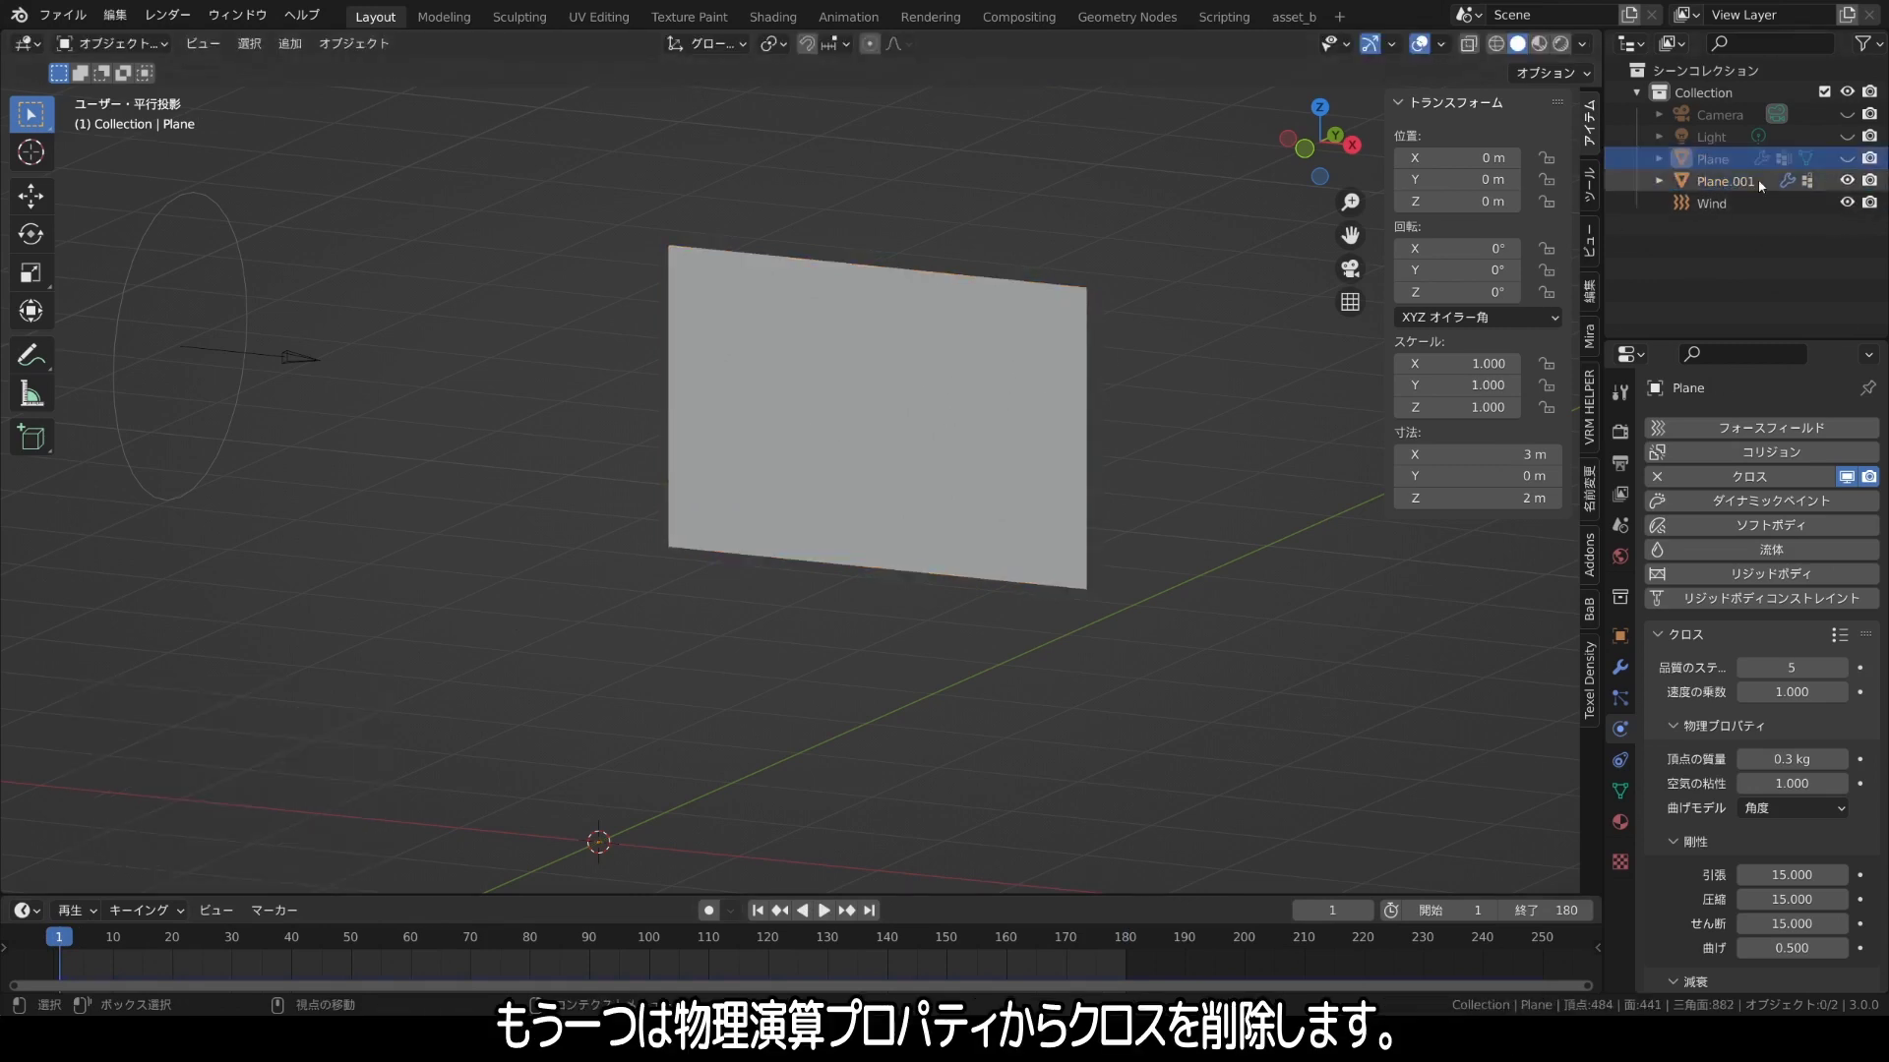
{"action": "left_click", "coordinate": [1724, 182]}
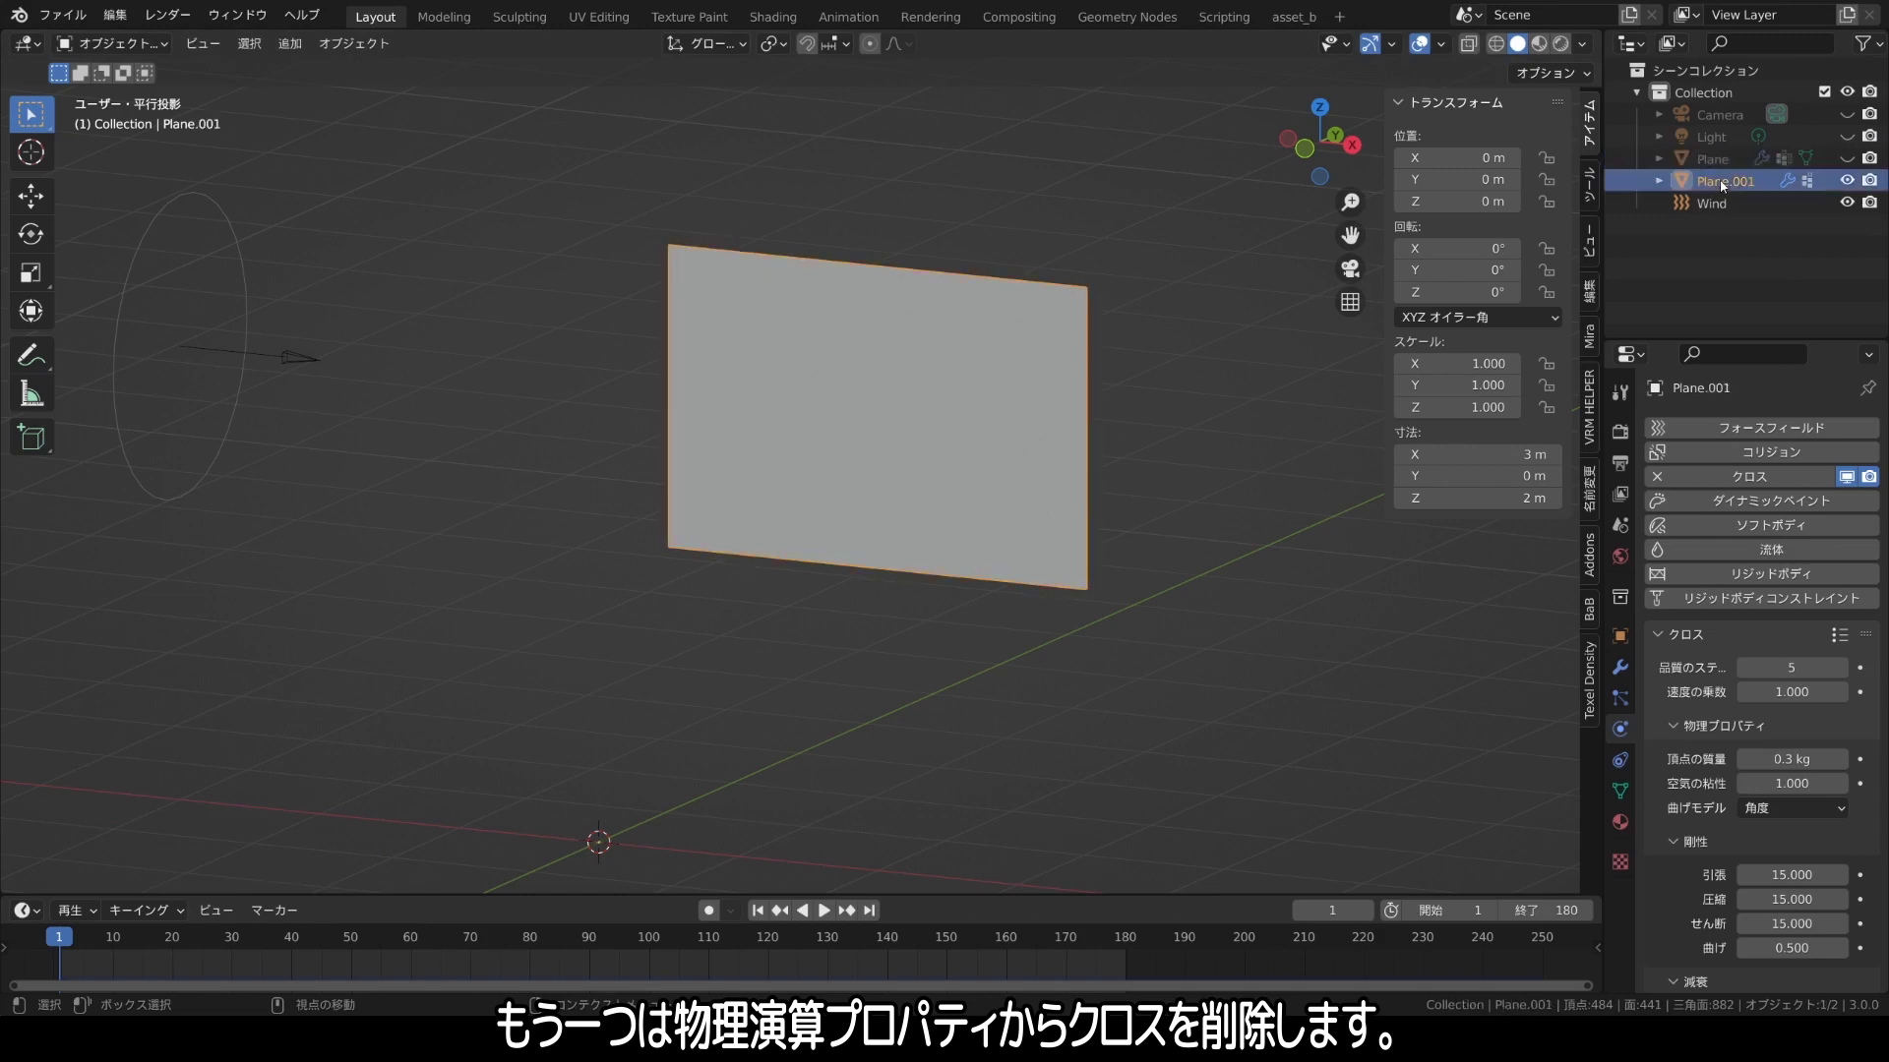
{"action": "left_click", "coordinate": [1655, 478]}
Play the animation from the start to confirm Plane.001 stays flat.
{"action": "left_click", "coordinate": [55, 941]}
{"action": "key", "text": "space"}
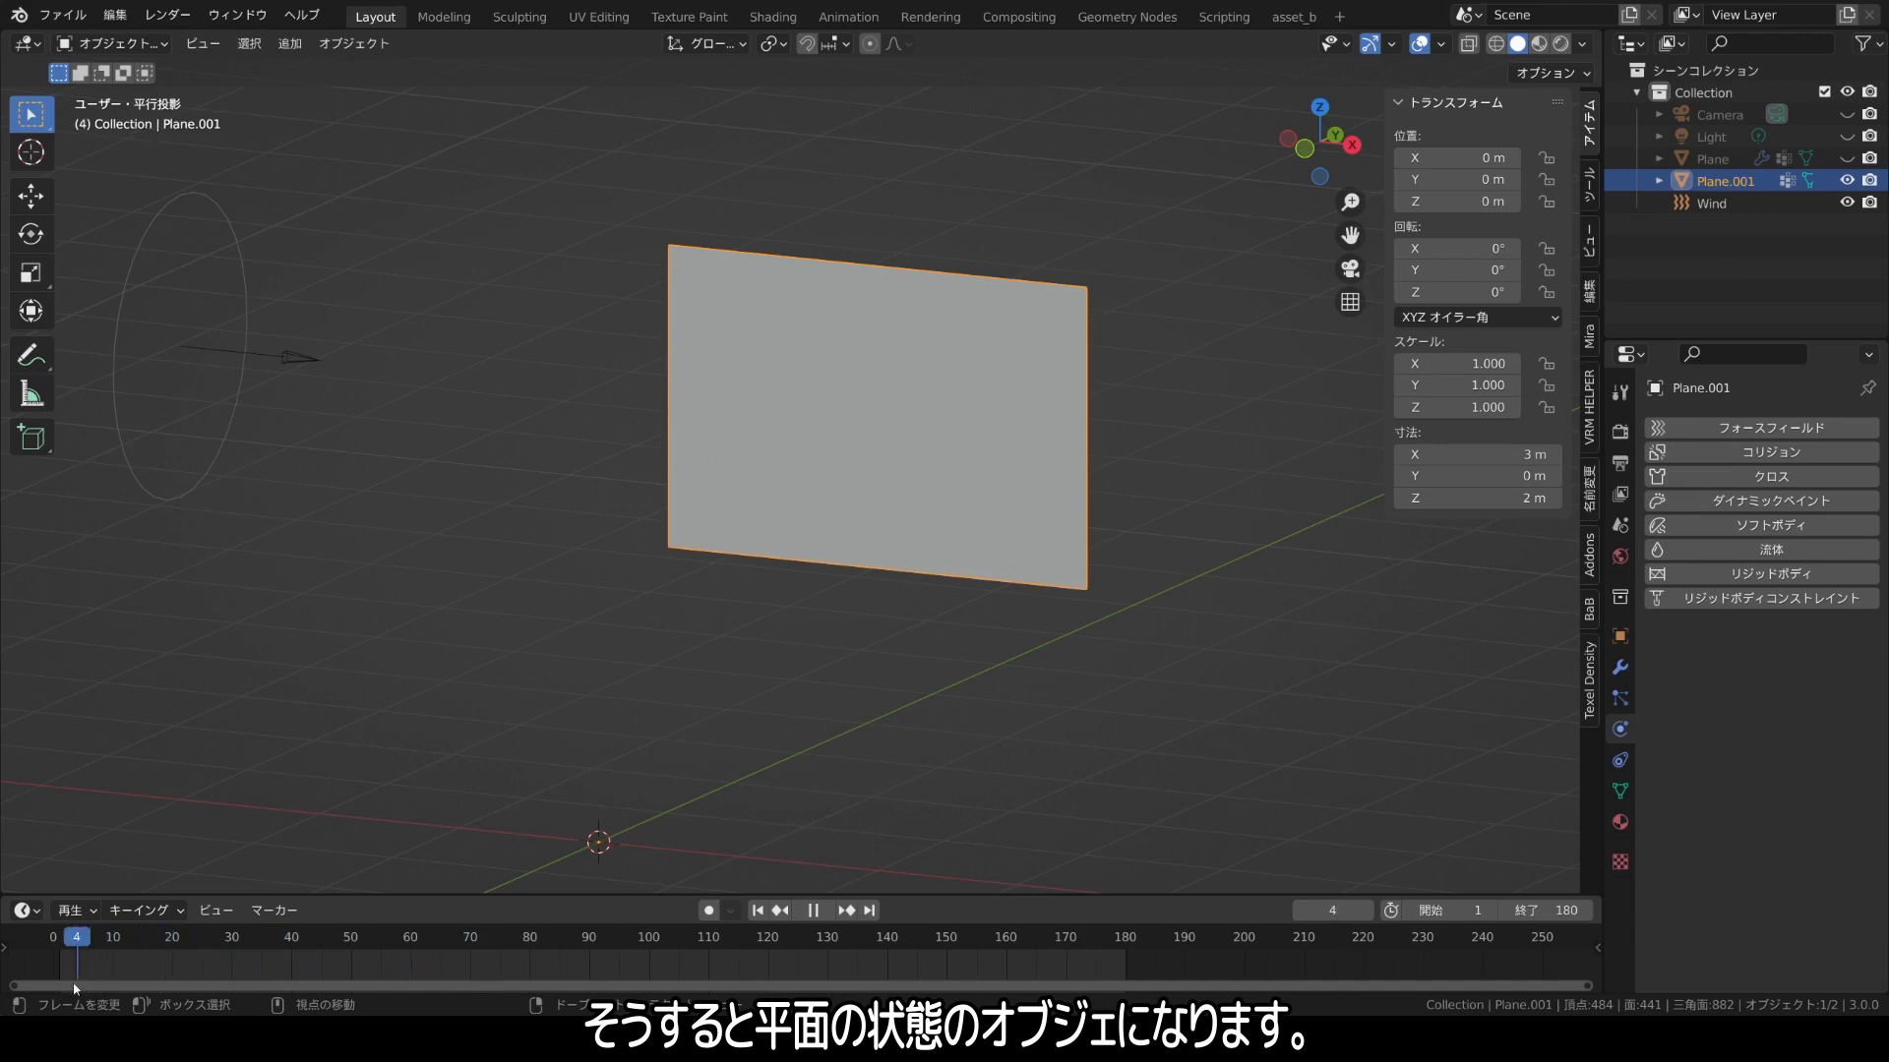
{"action": "key", "text": "space"}
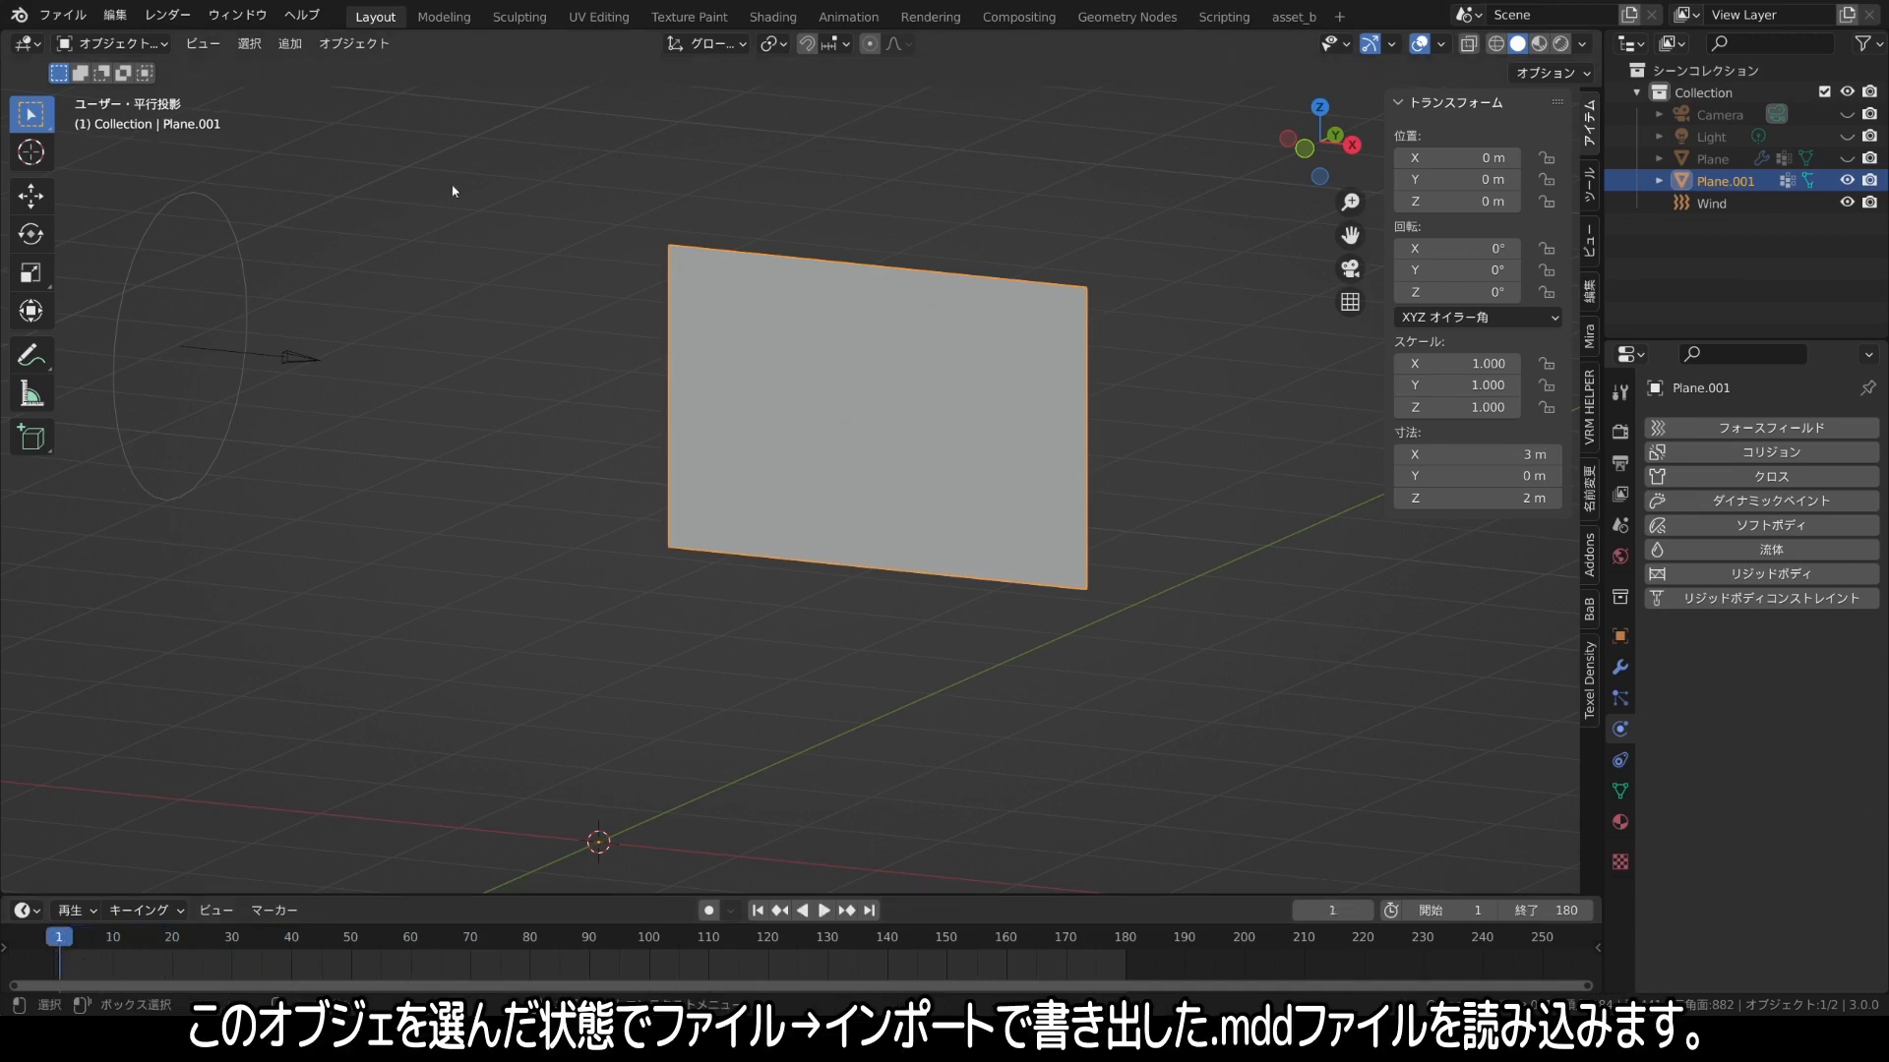
Import the .mdd point cache onto Plane.001, scrub to frame 81, and split the 3D view horizontally.
{"action": "left_click", "coordinate": [56, 22]}
{"action": "mouse_move", "coordinate": [162, 312]}
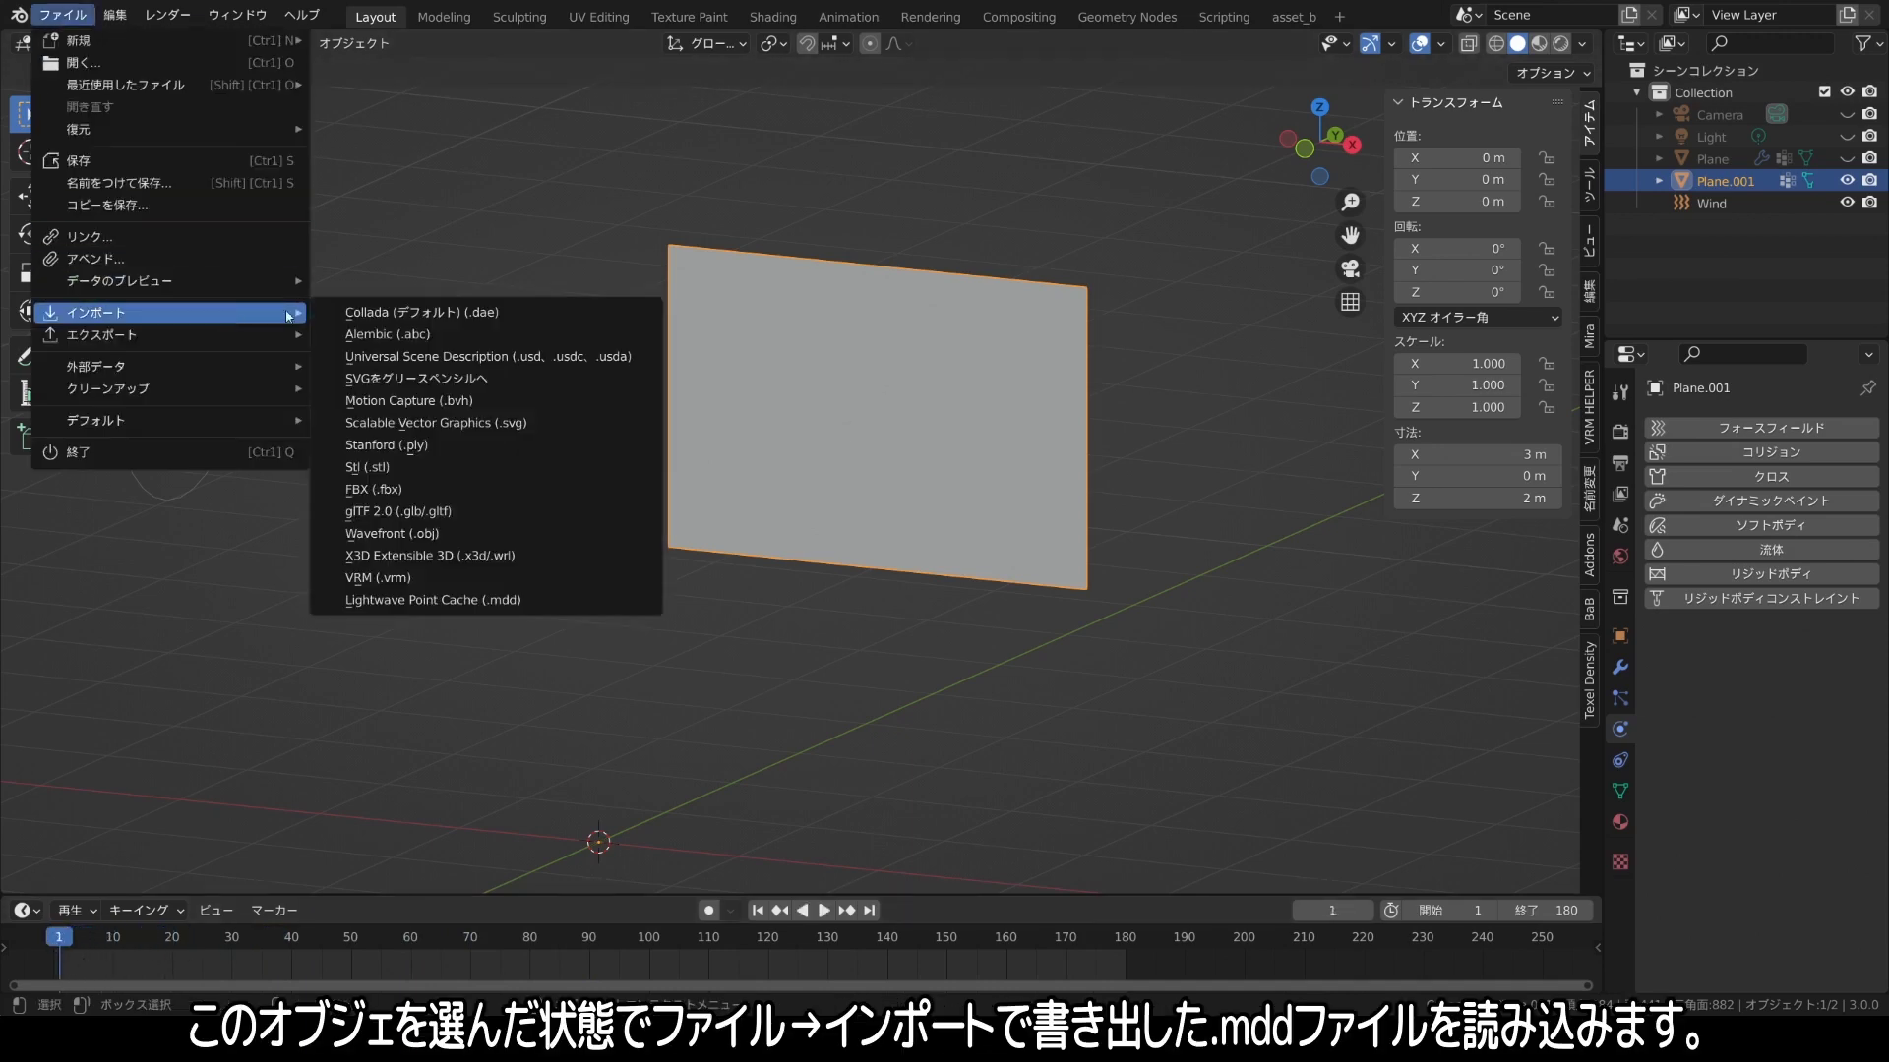
{"action": "left_click", "coordinate": [492, 599]}
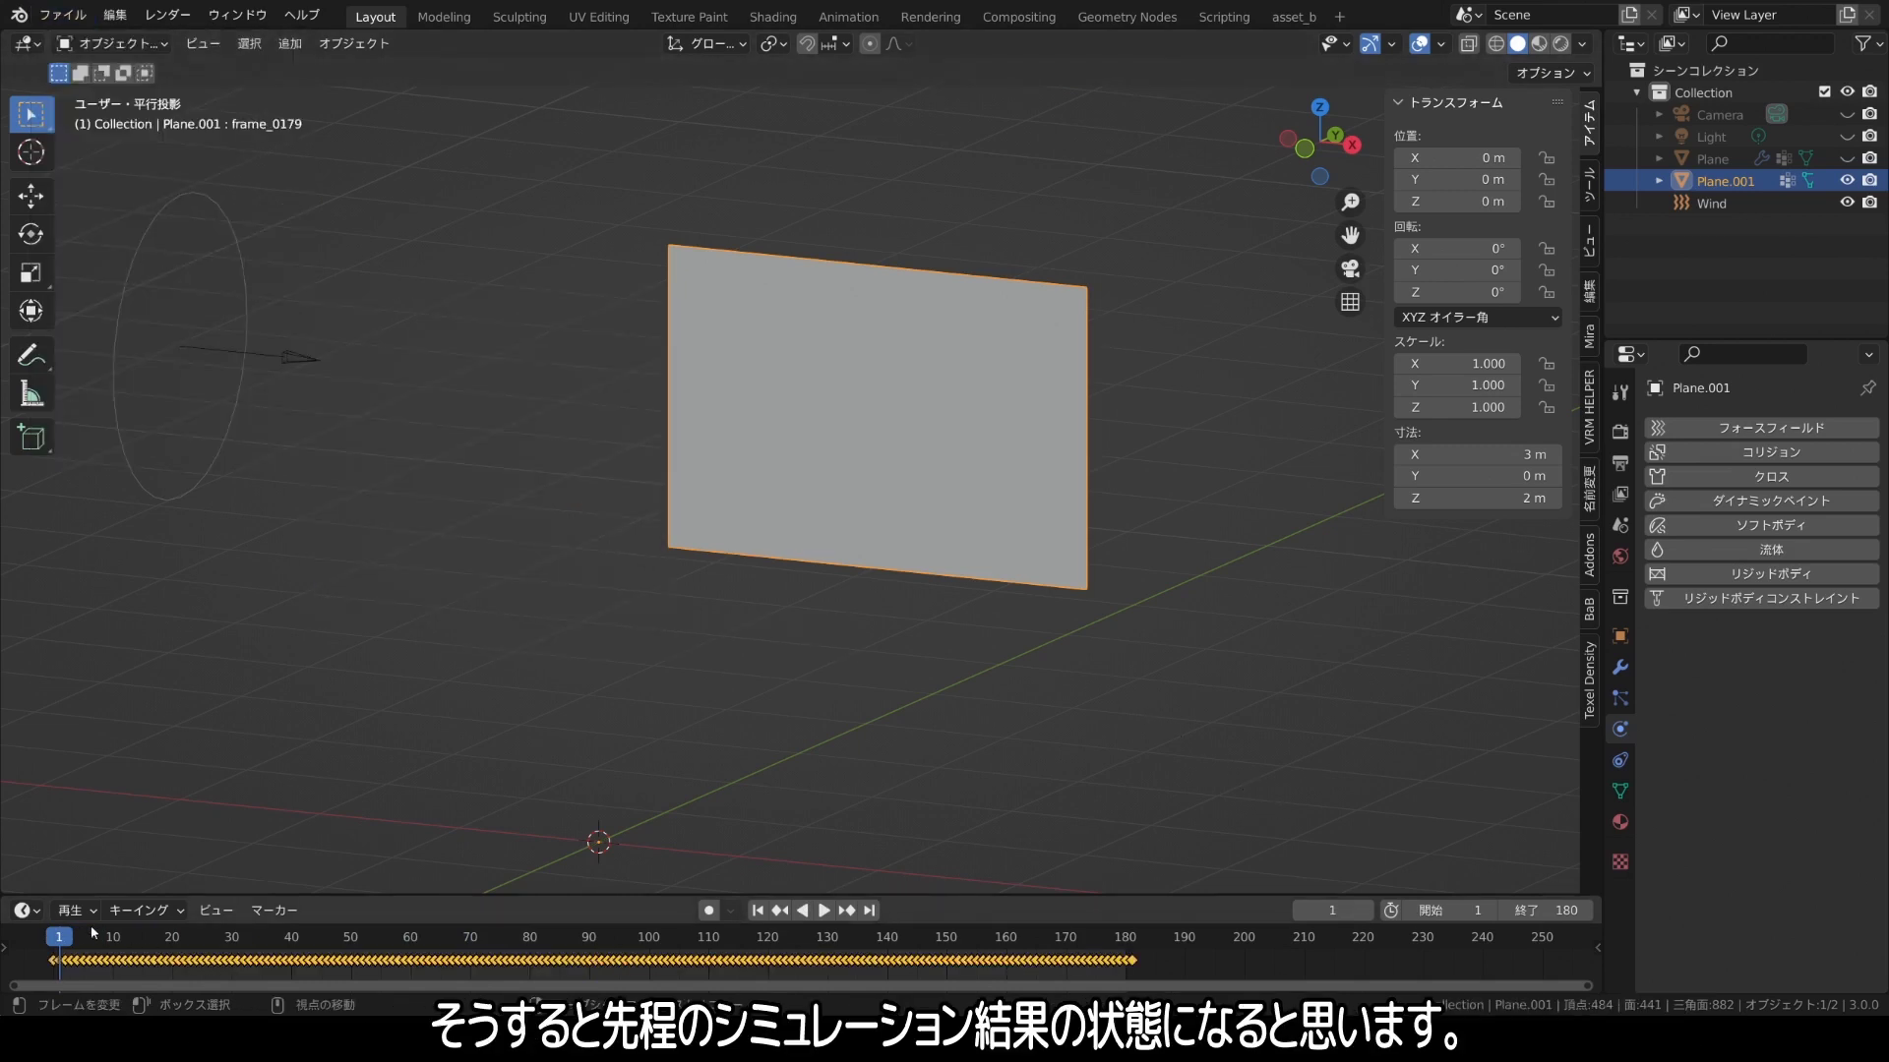
{"action": "left_click_drag", "start_coordinate": [61, 948], "coordinate": [537, 969]}
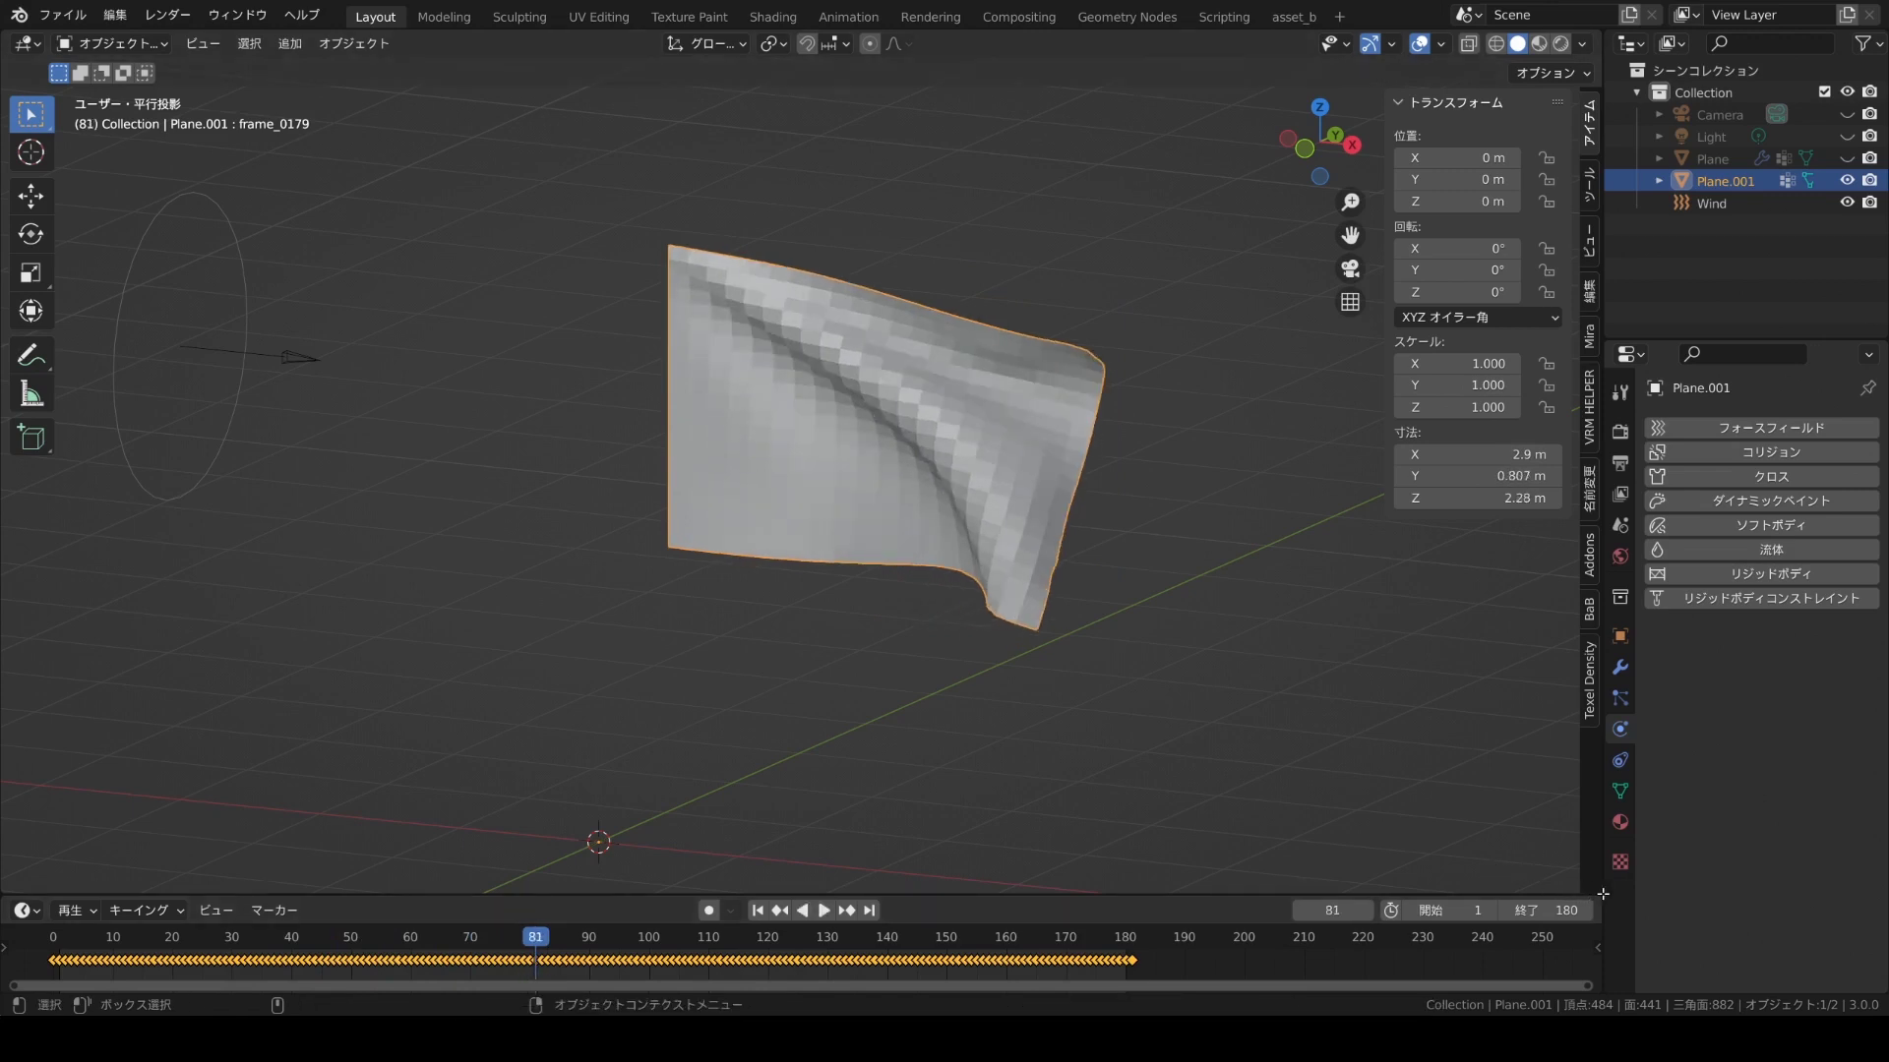
{"action": "left_click_drag", "start_coordinate": [1597, 891], "coordinate": [1535, 552]}
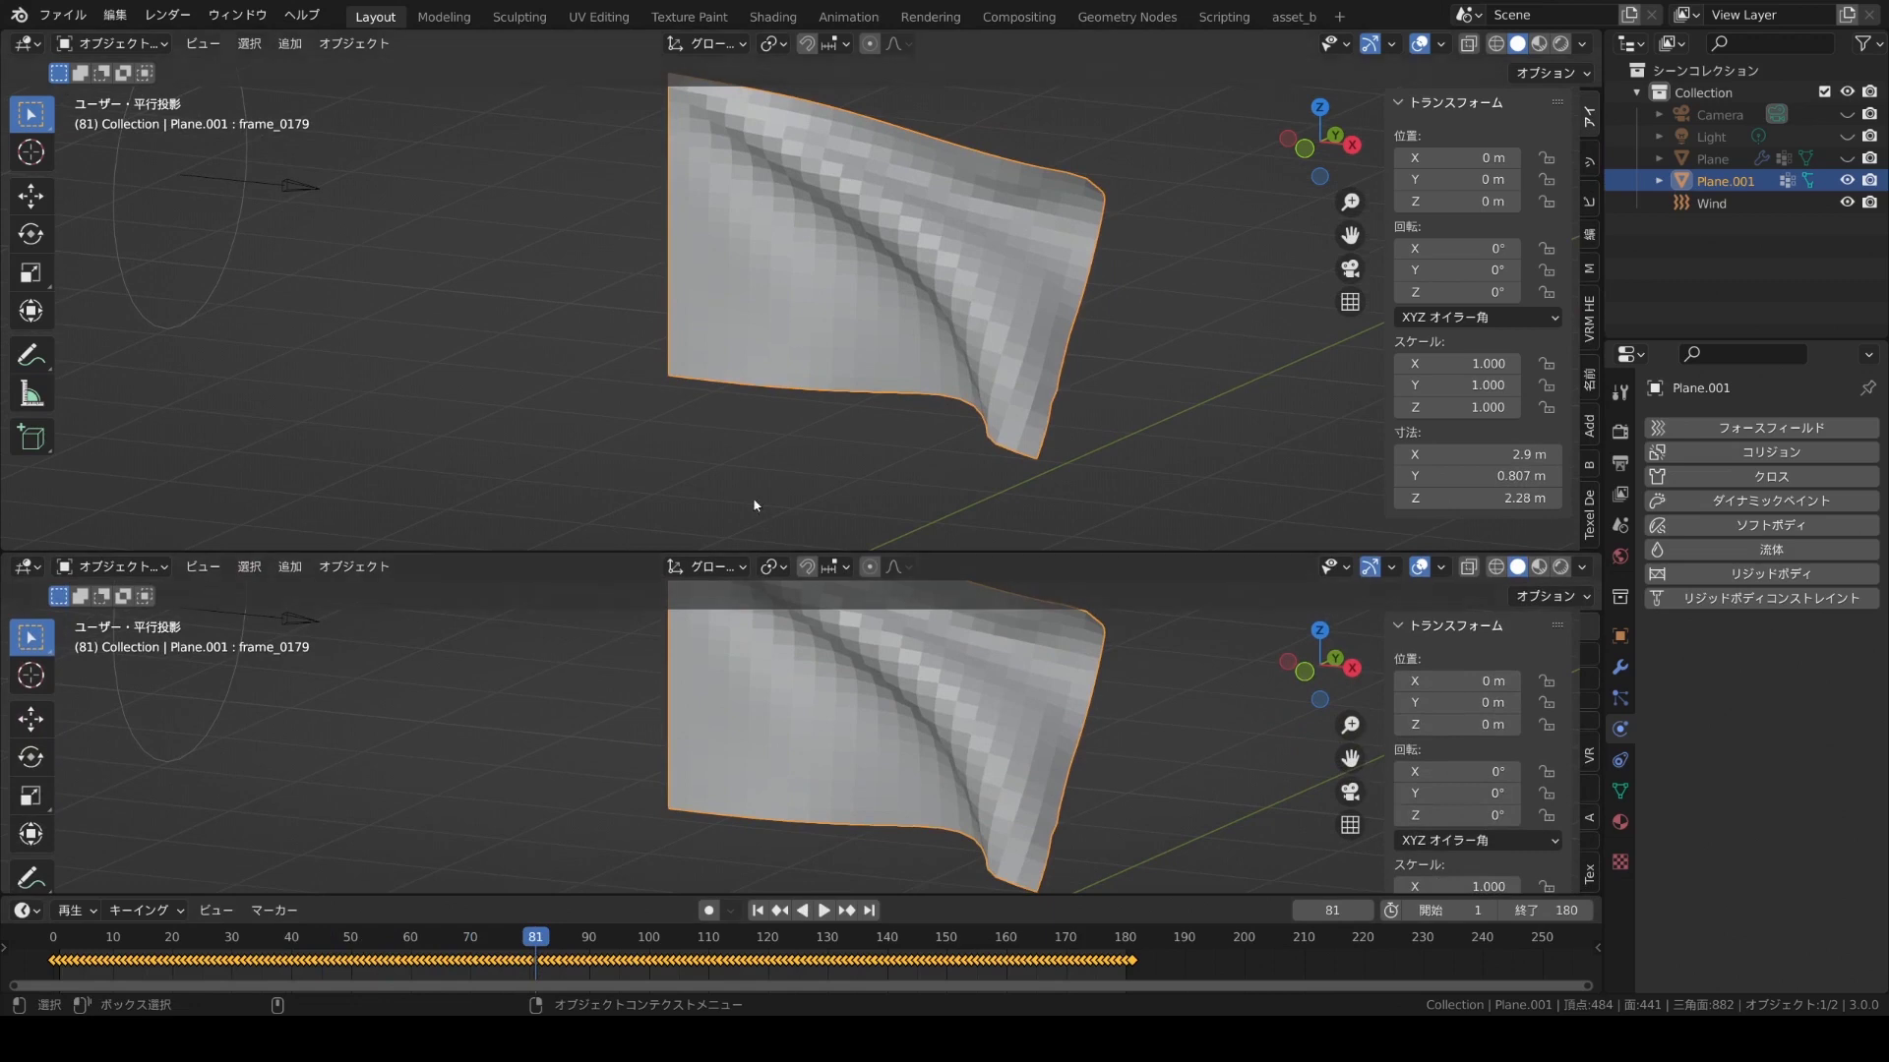
{"action": "middle_click_drag", "start_coordinate": [754, 505], "coordinate": [645, 503], "text": "shift"}
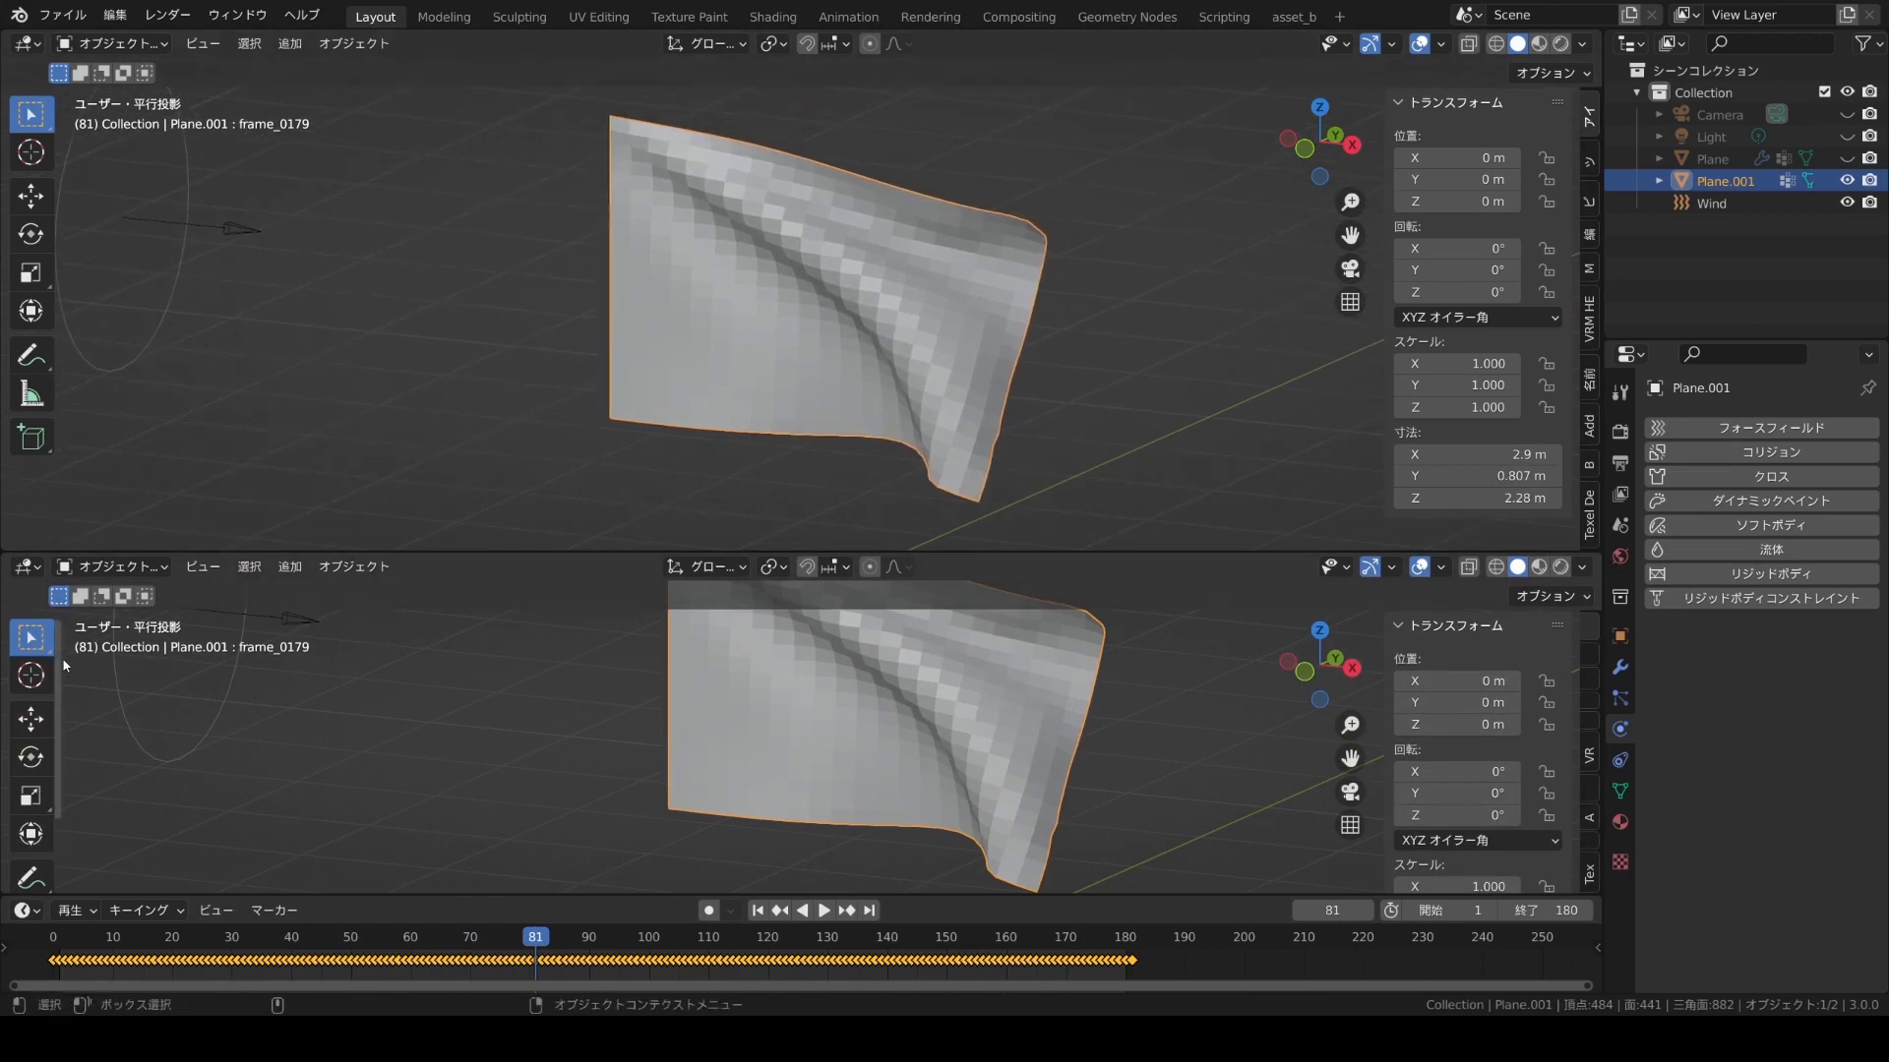
Turn the lower area into the NLA editor and push KeyAction down into a strip.
{"action": "left_click", "coordinate": [33, 573]}
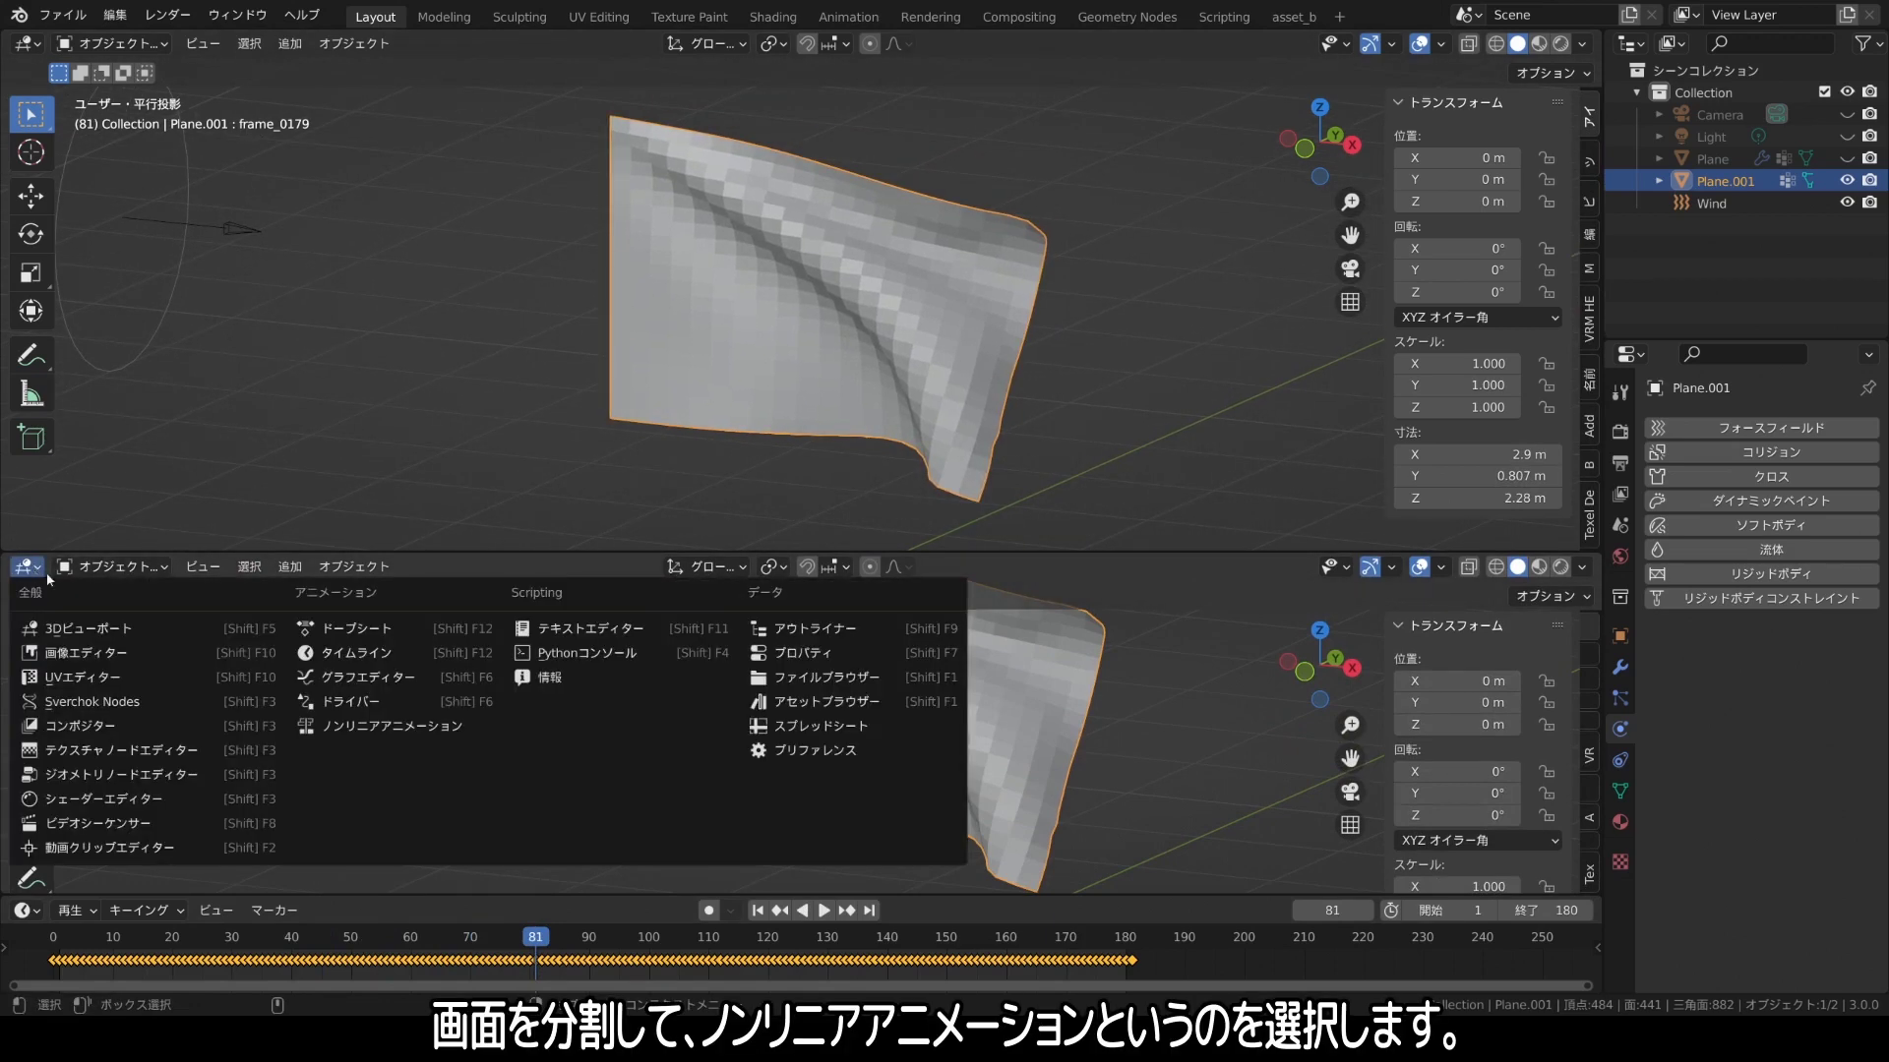
{"action": "left_click", "coordinate": [383, 727]}
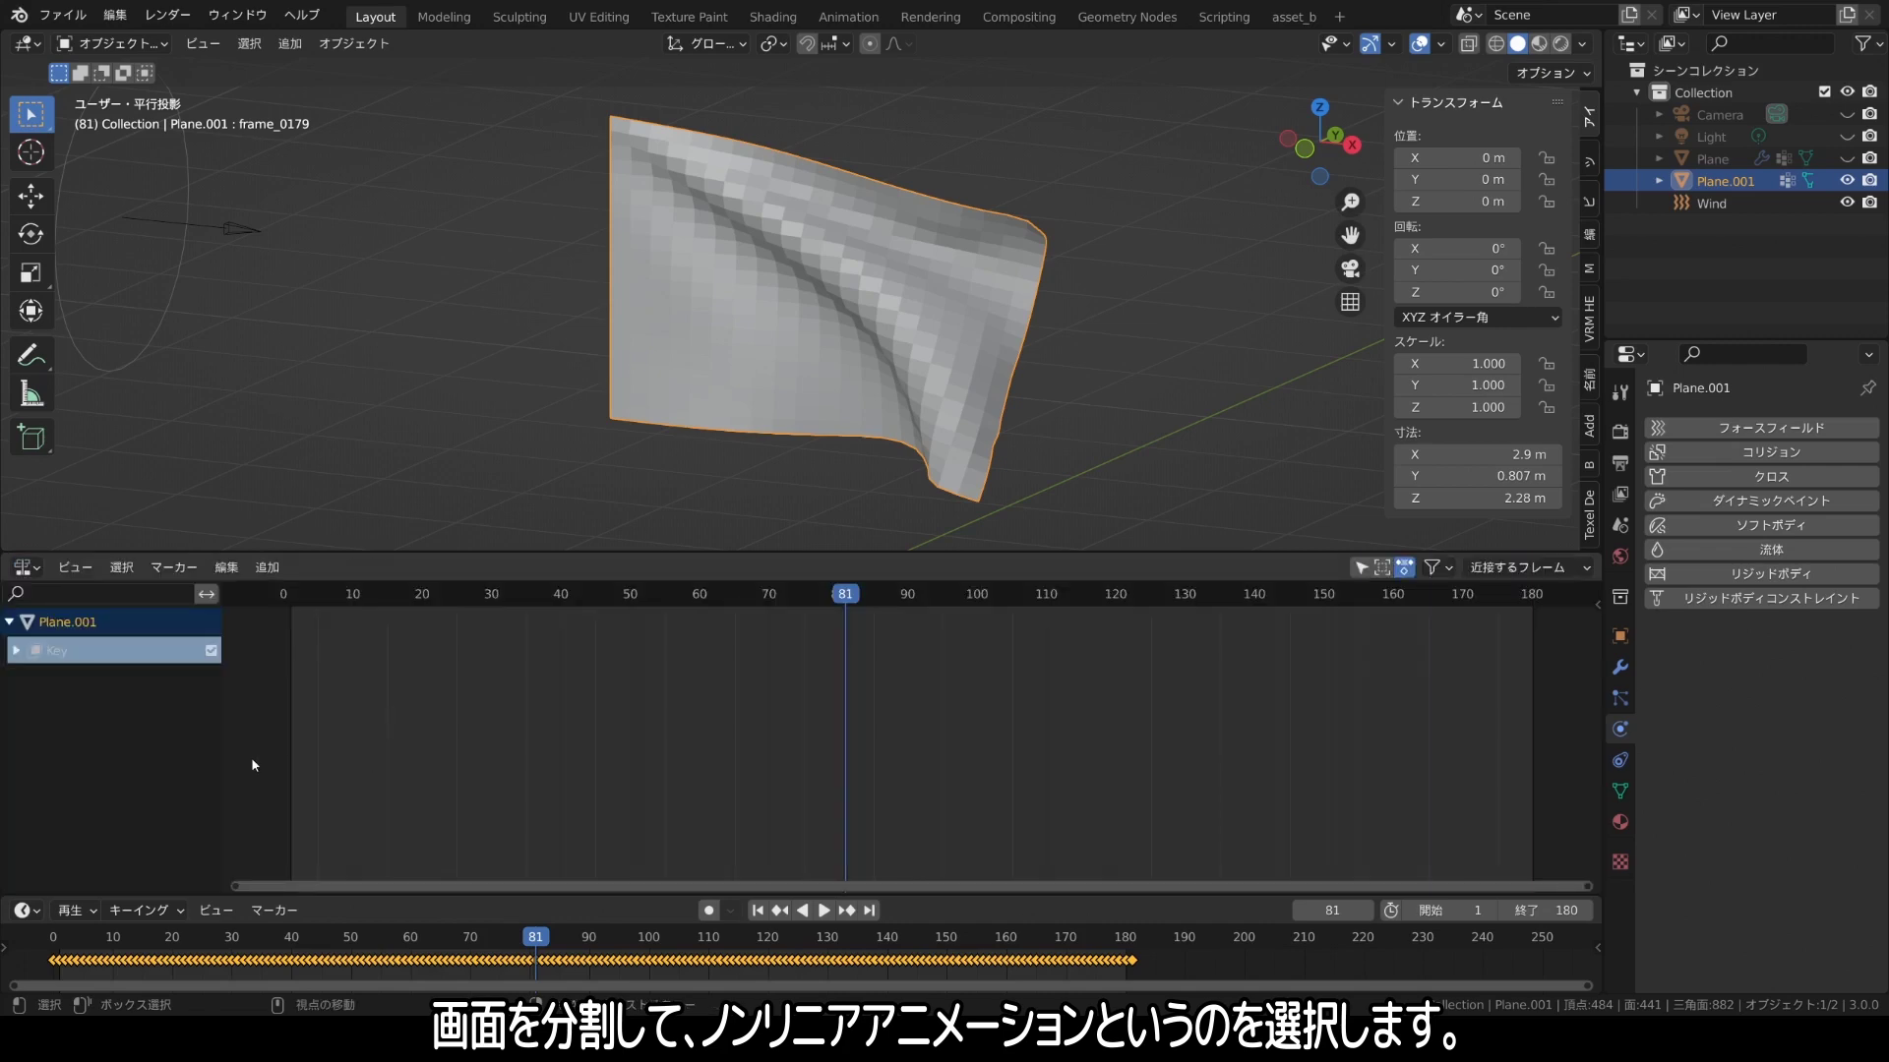
{"action": "left_click", "coordinate": [18, 652]}
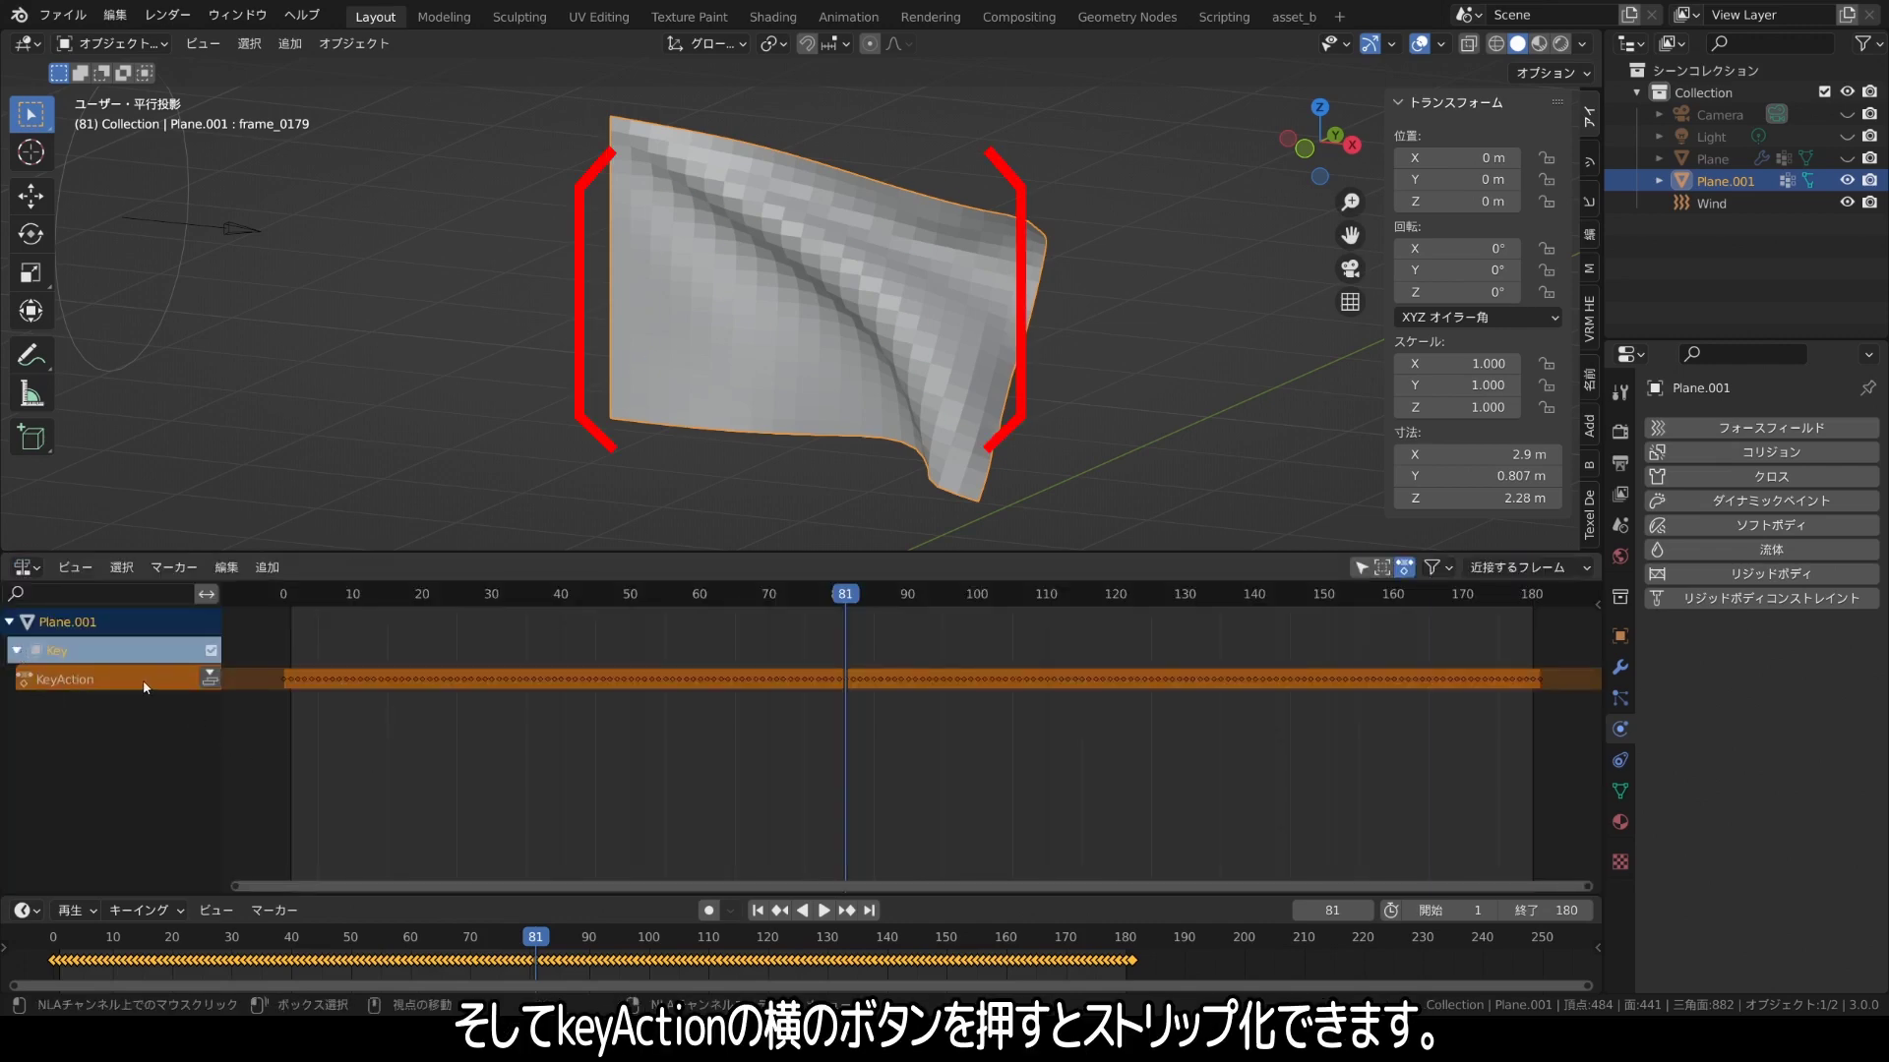
{"action": "left_click", "coordinate": [209, 680]}
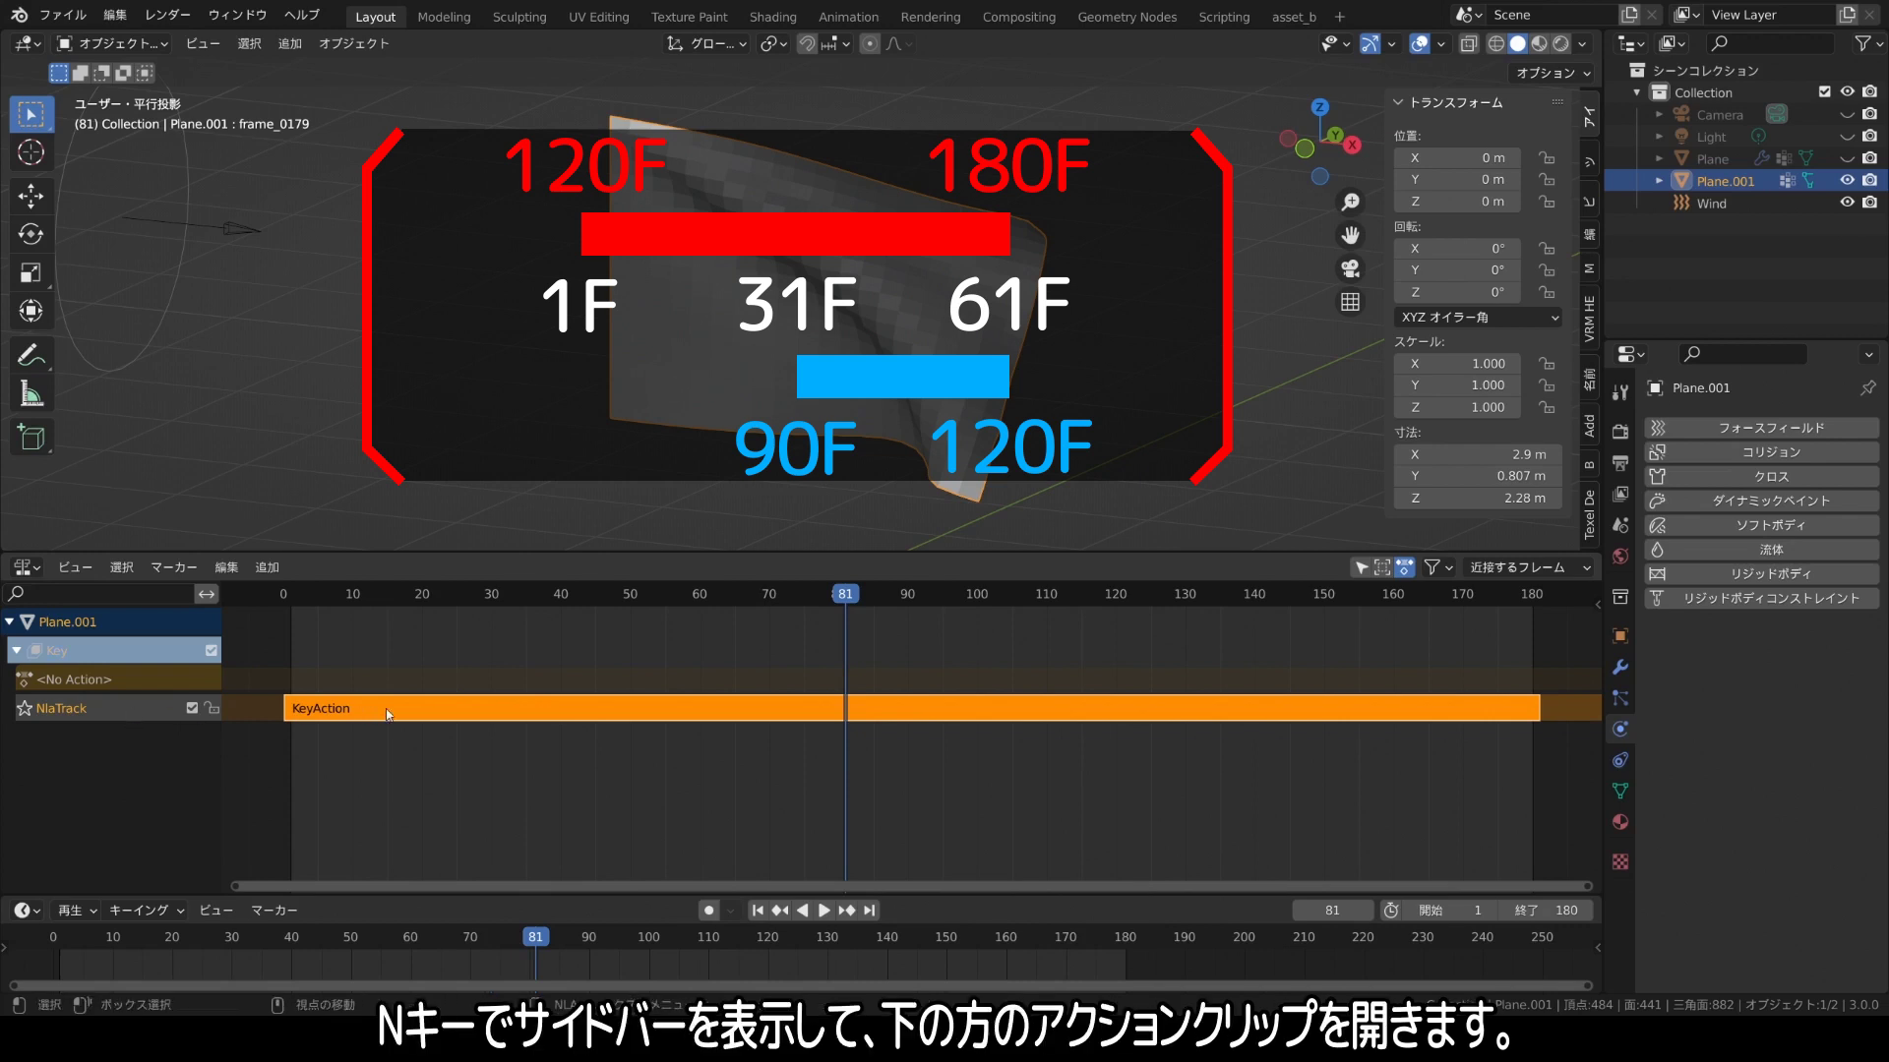
Set the KeyAction strip's Action Clip start frame to 120.
{"action": "key", "text": "n"}
{"action": "left_click", "coordinate": [1591, 730]}
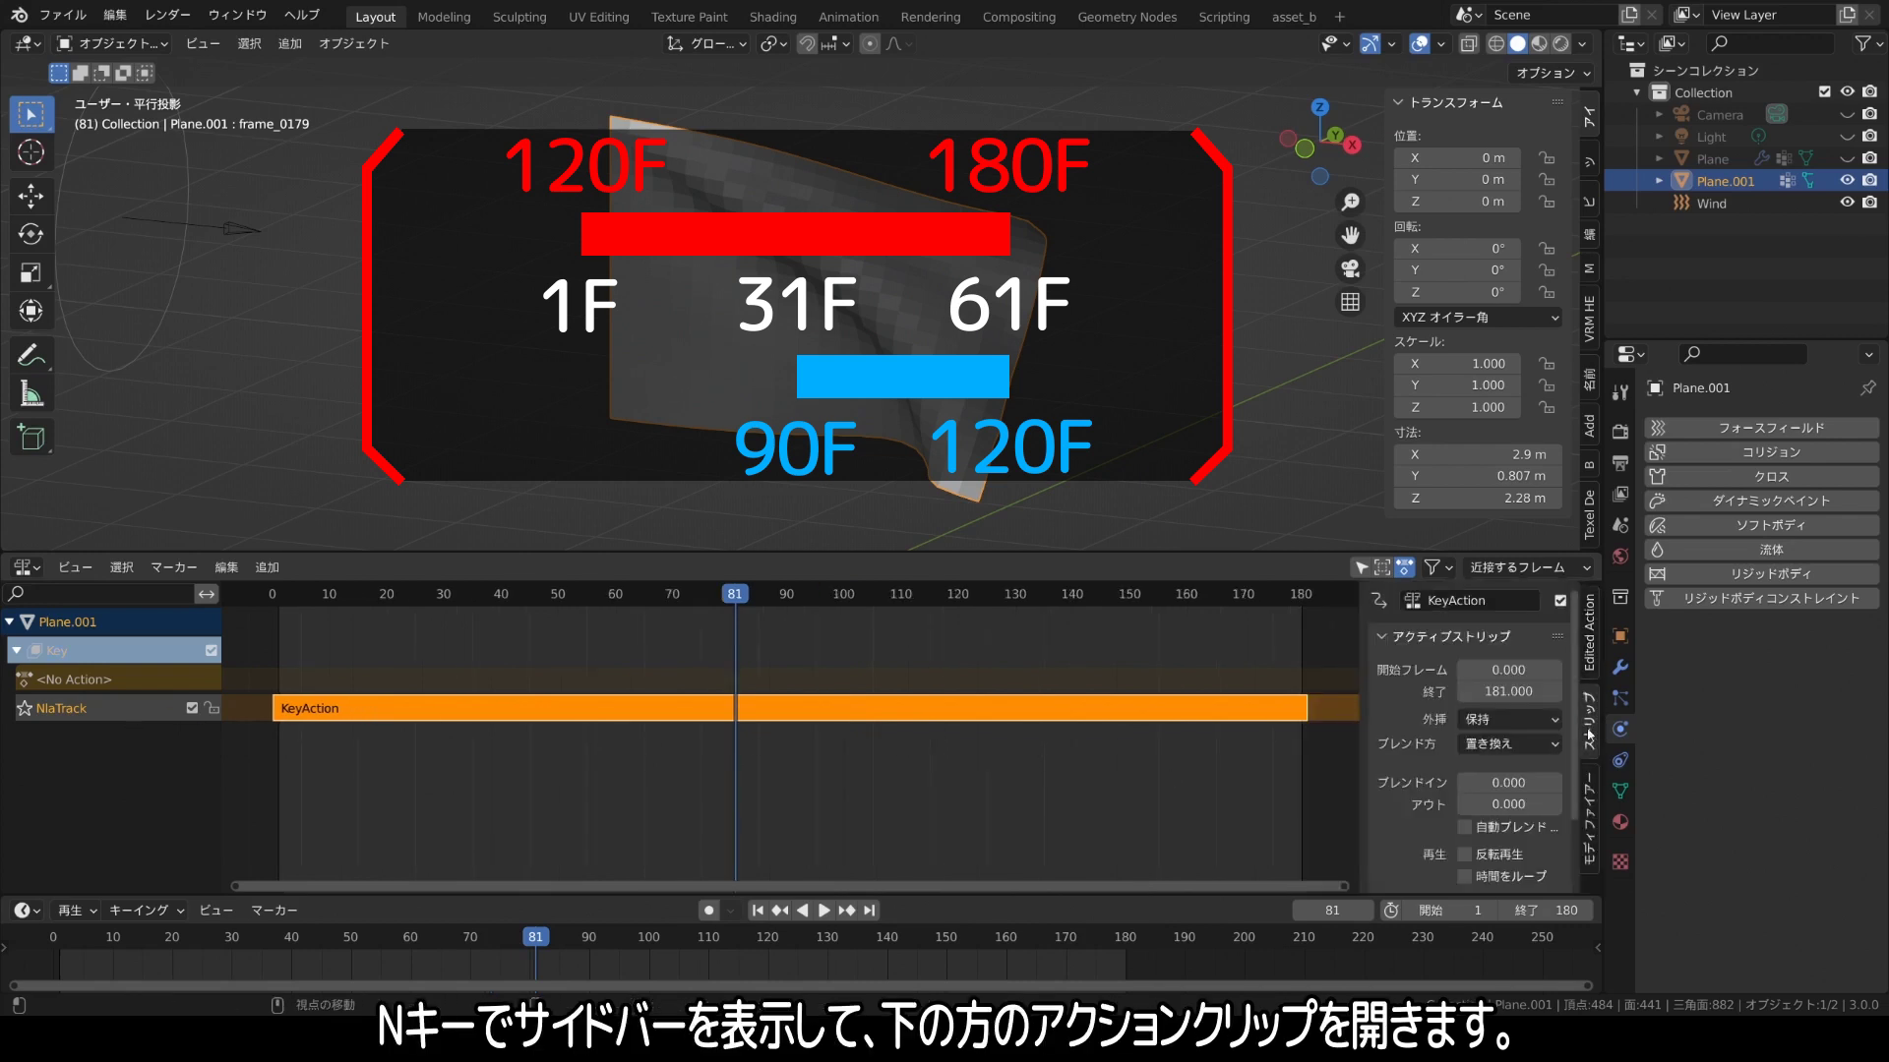
{"action": "scroll", "coordinate": [1409, 775], "scroll_direction": "down", "scroll_amount": 3}
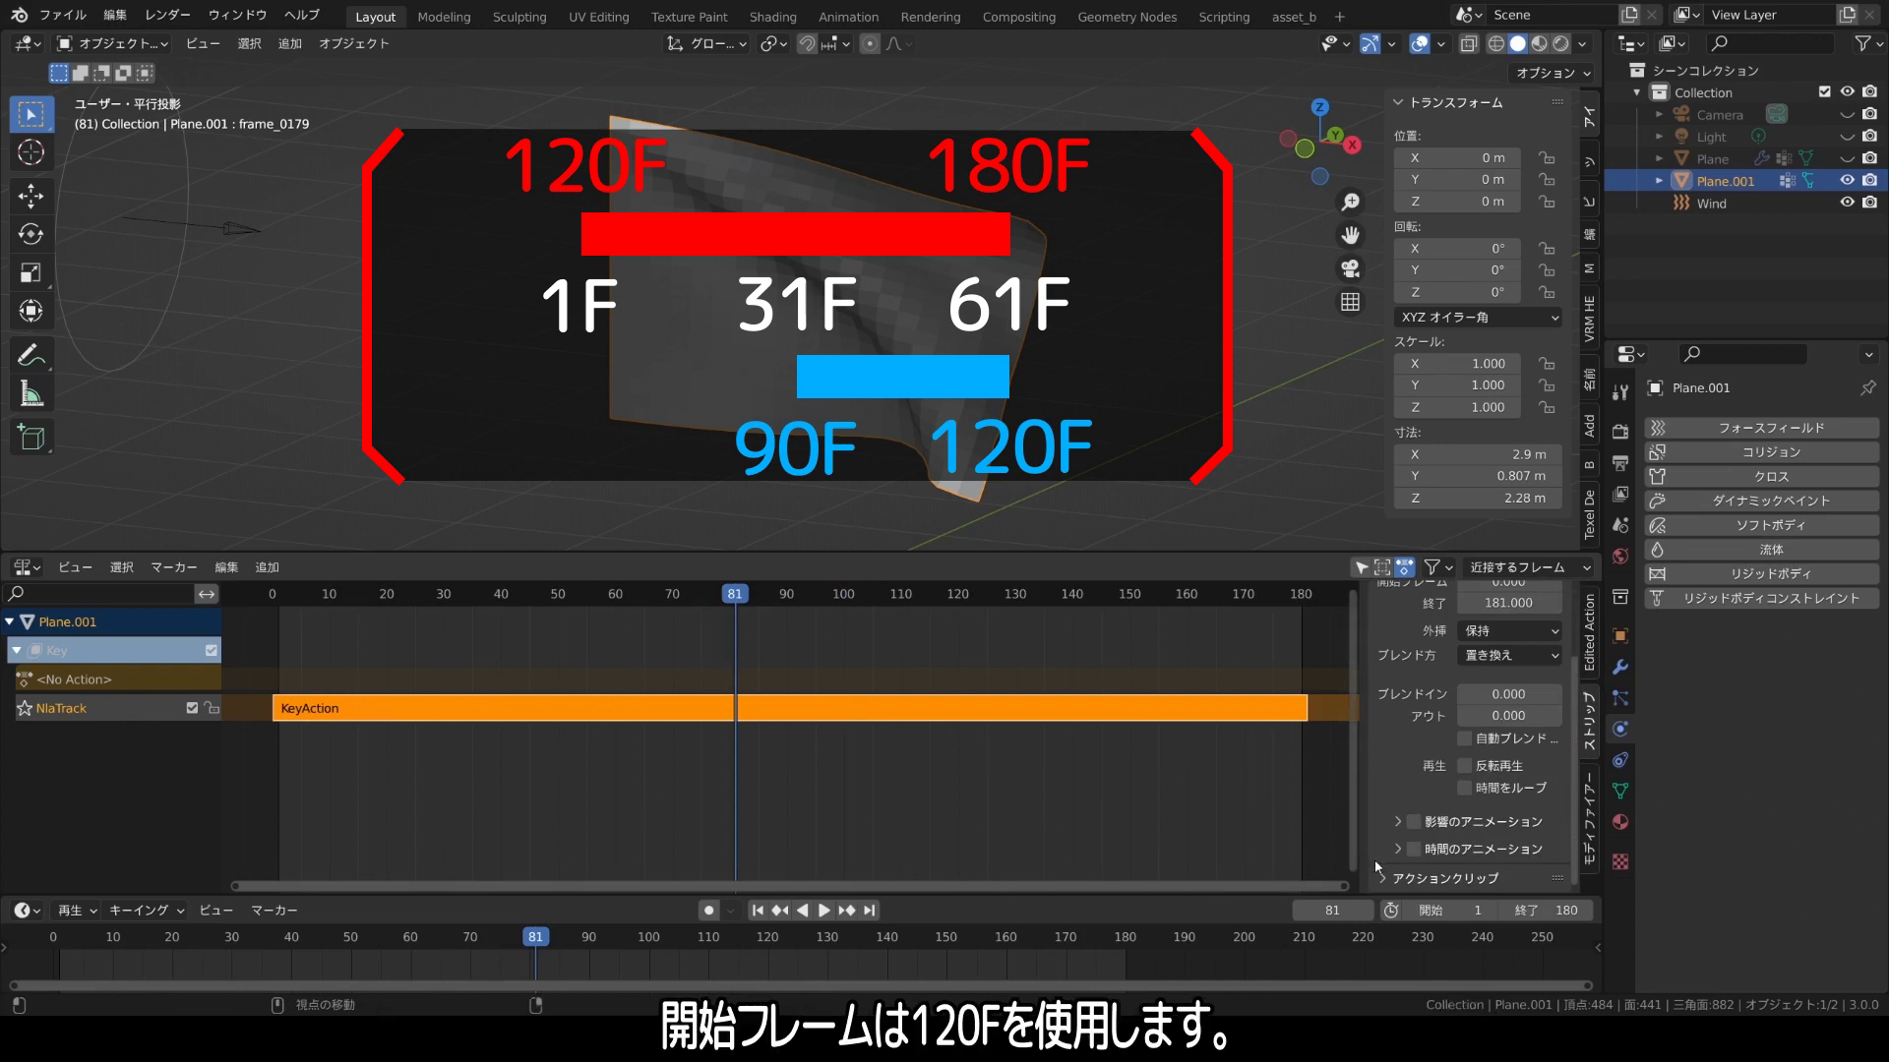
{"action": "scroll", "coordinate": [1385, 885], "scroll_direction": "down", "scroll_amount": 3}
{"action": "scroll", "coordinate": [1426, 836], "scroll_direction": "down", "scroll_amount": 2}
{"action": "type", "text": "120"}
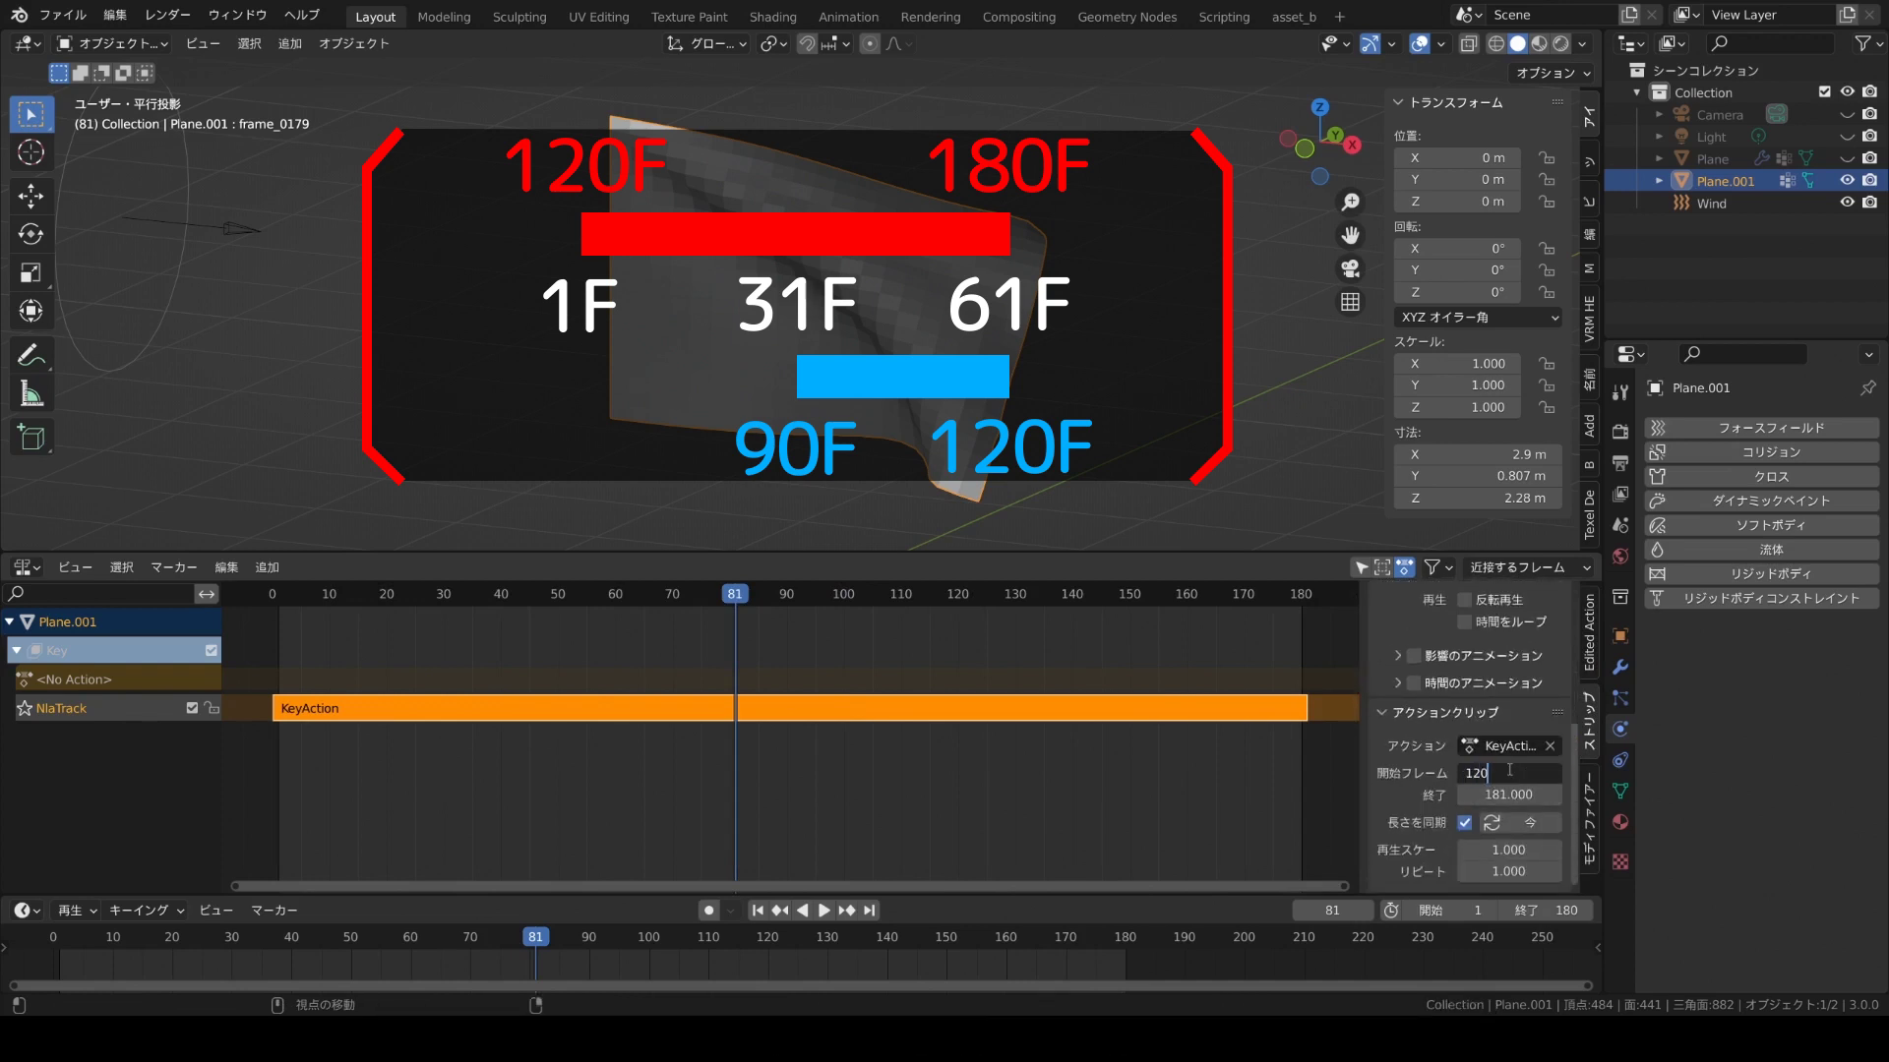
{"action": "key", "text": "Return"}
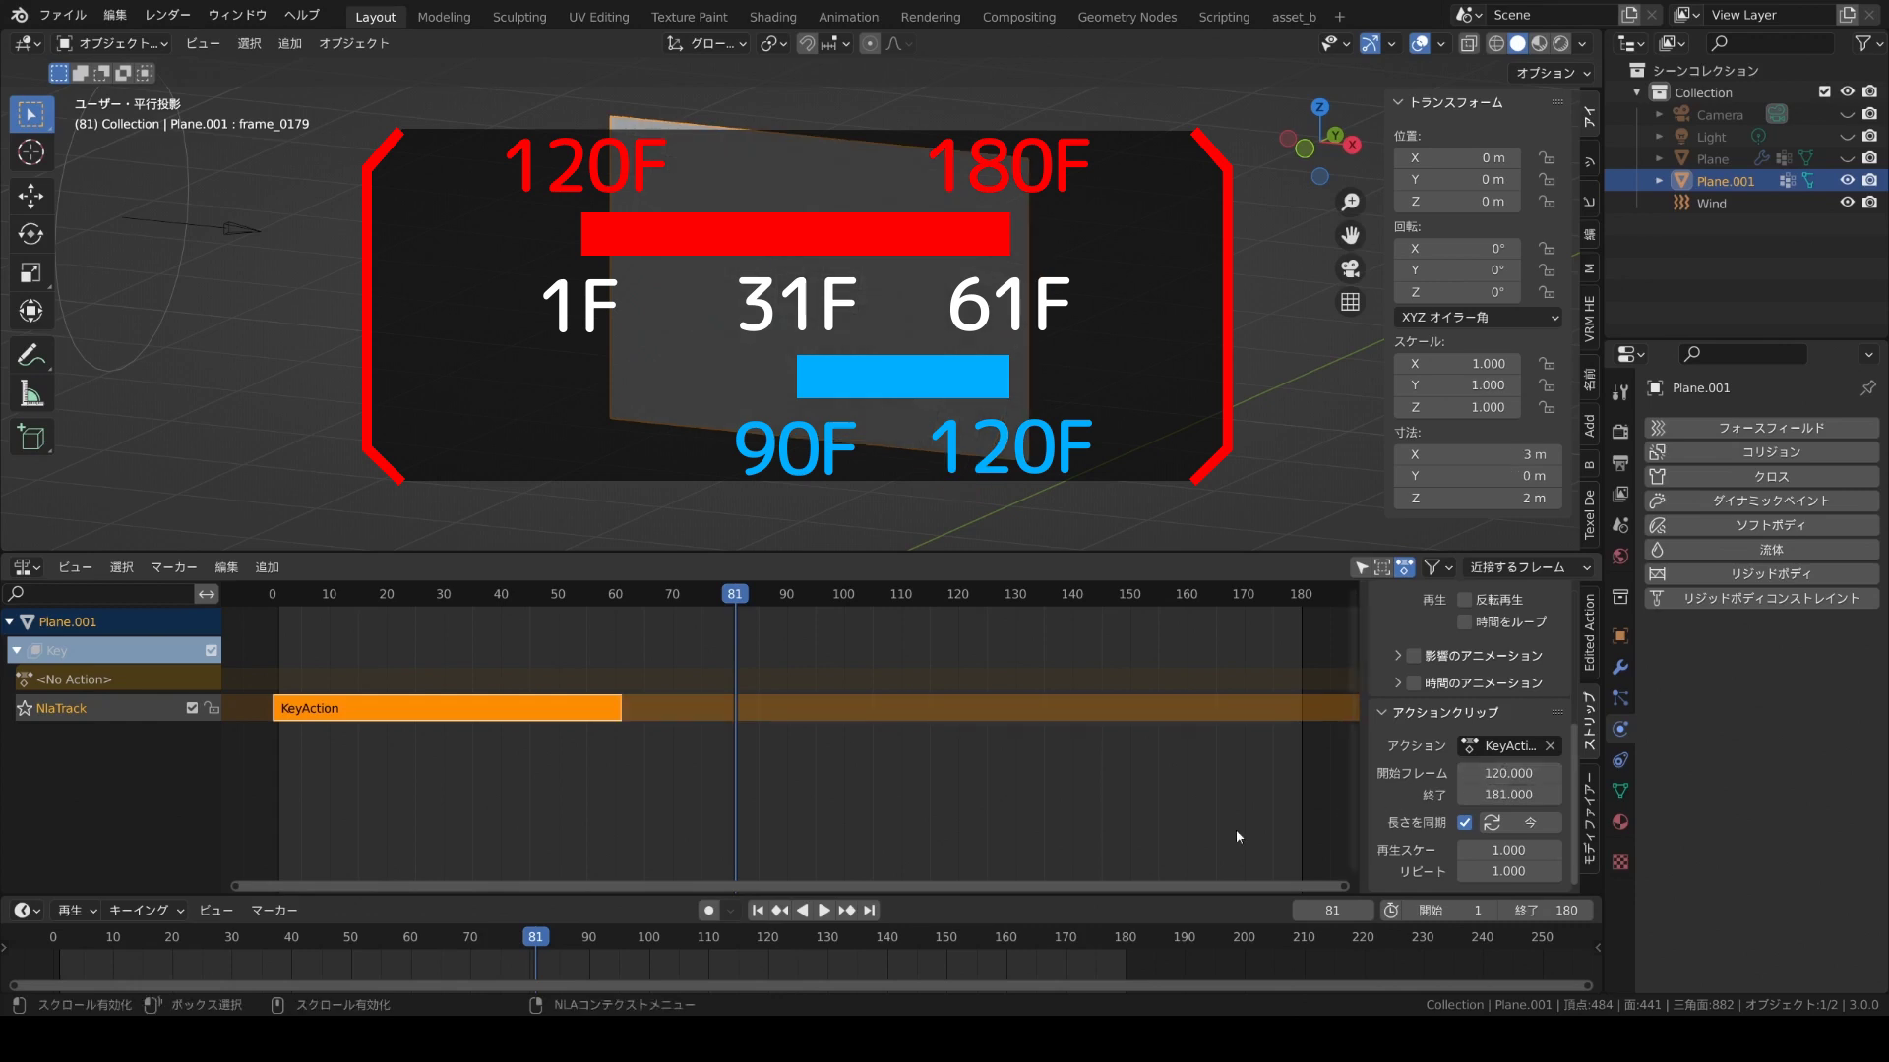
Preview from frame 1 and set the strip's start frame to 1.
{"action": "left_click", "coordinate": [282, 604]}
{"action": "key", "text": "space"}
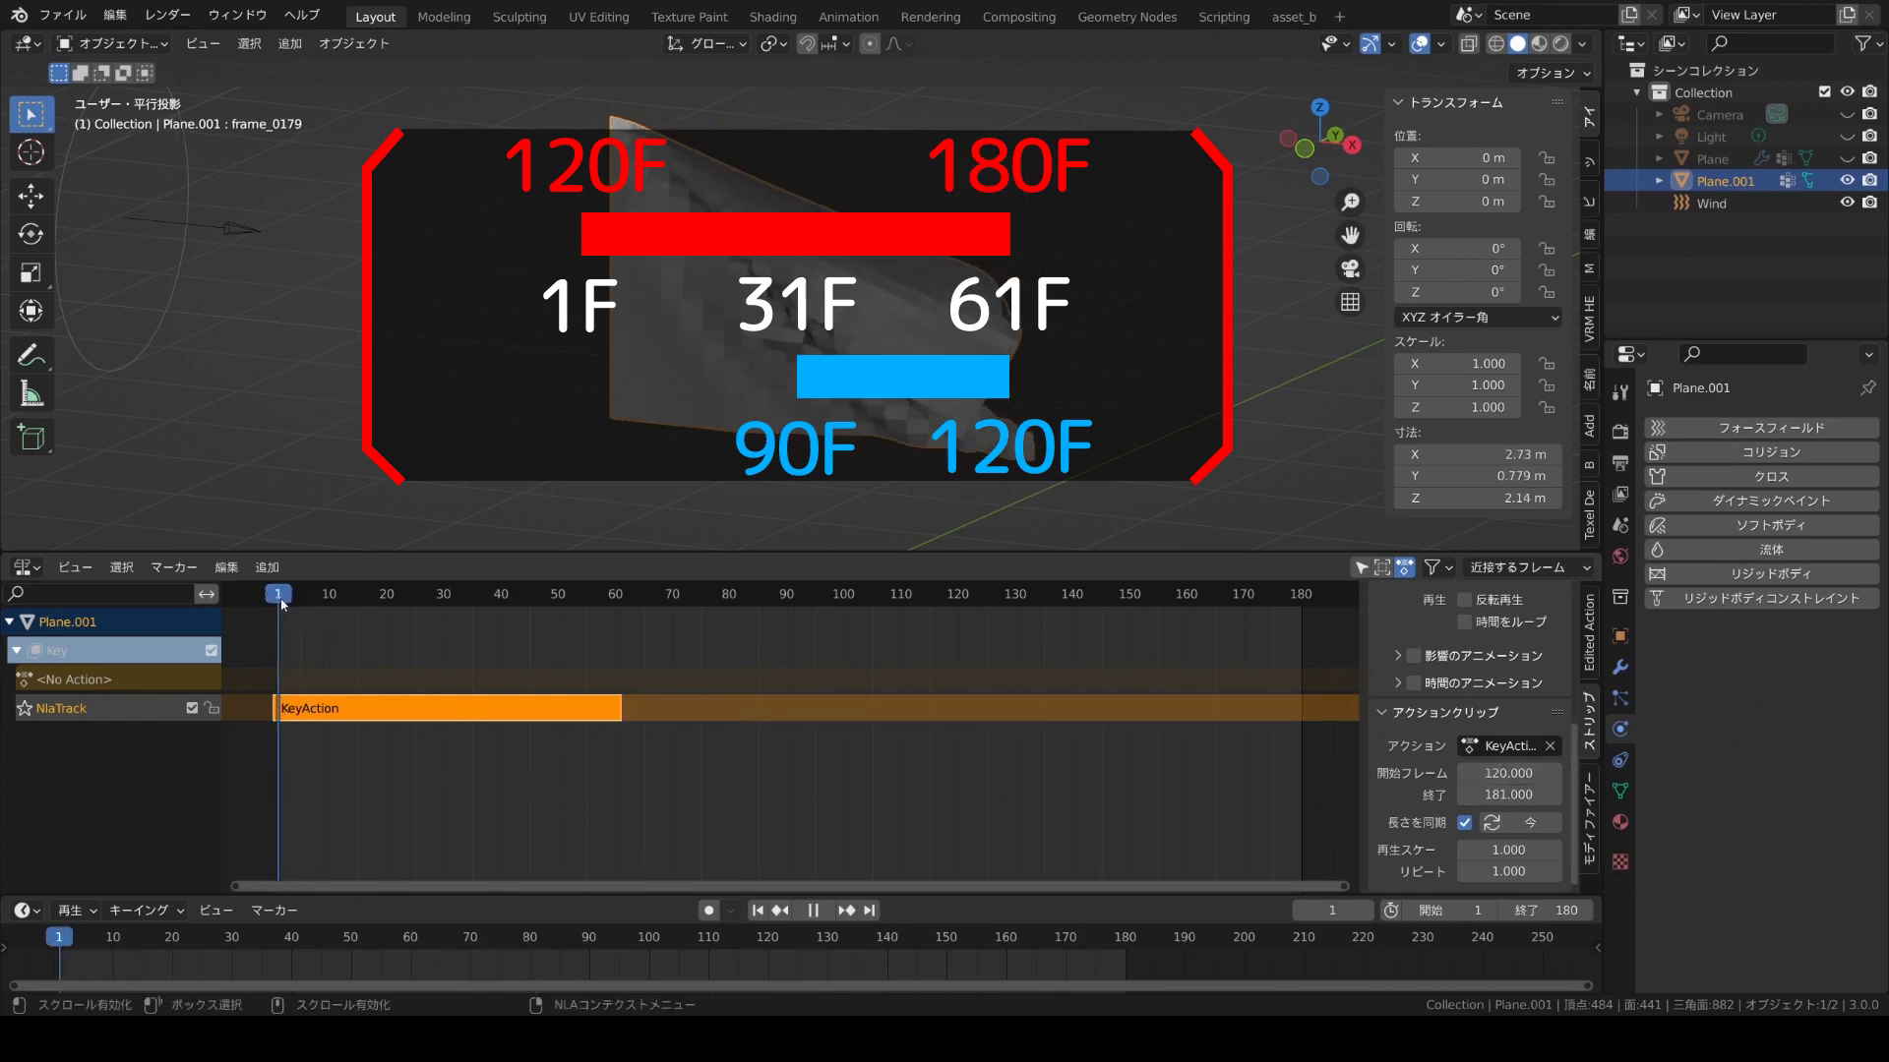
{"action": "scroll", "coordinate": [1476, 708], "scroll_direction": "up", "scroll_amount": 5}
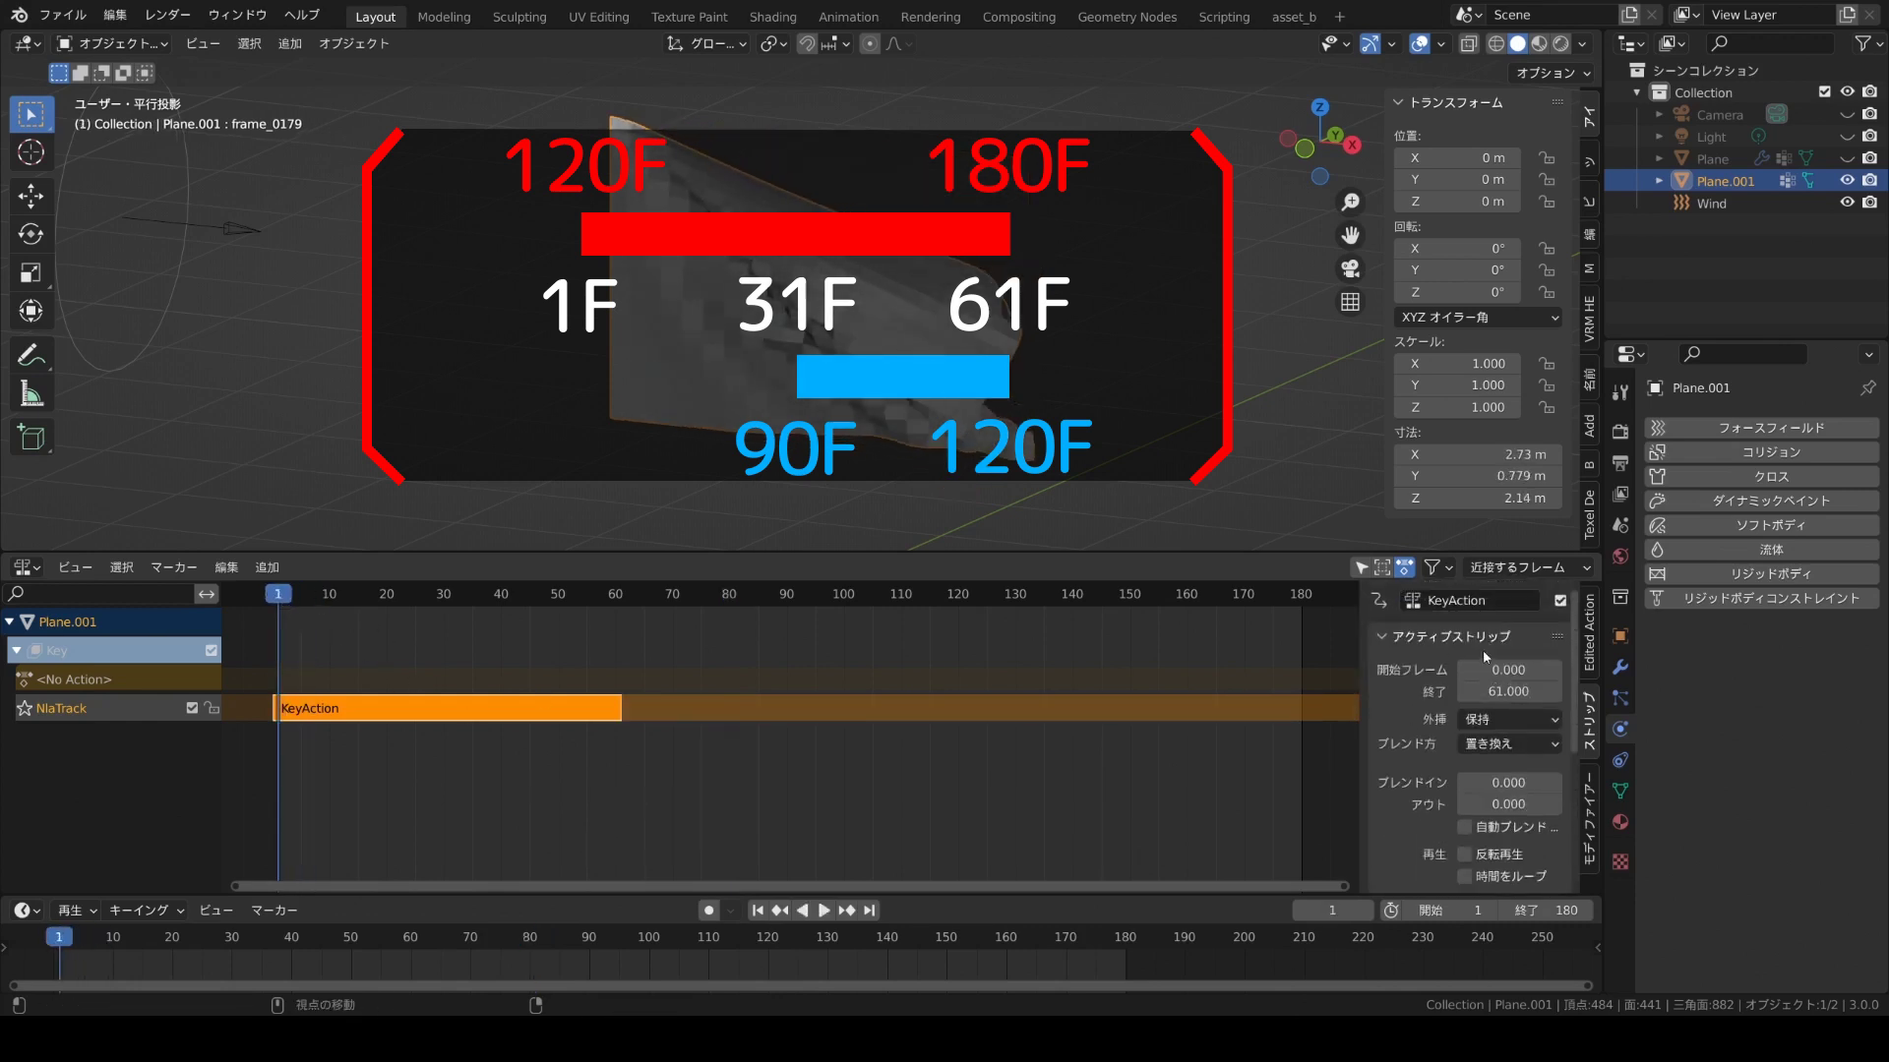
{"action": "left_click", "coordinate": [1484, 669]}
{"action": "type", "text": "1"}
{"action": "key", "text": "Return"}
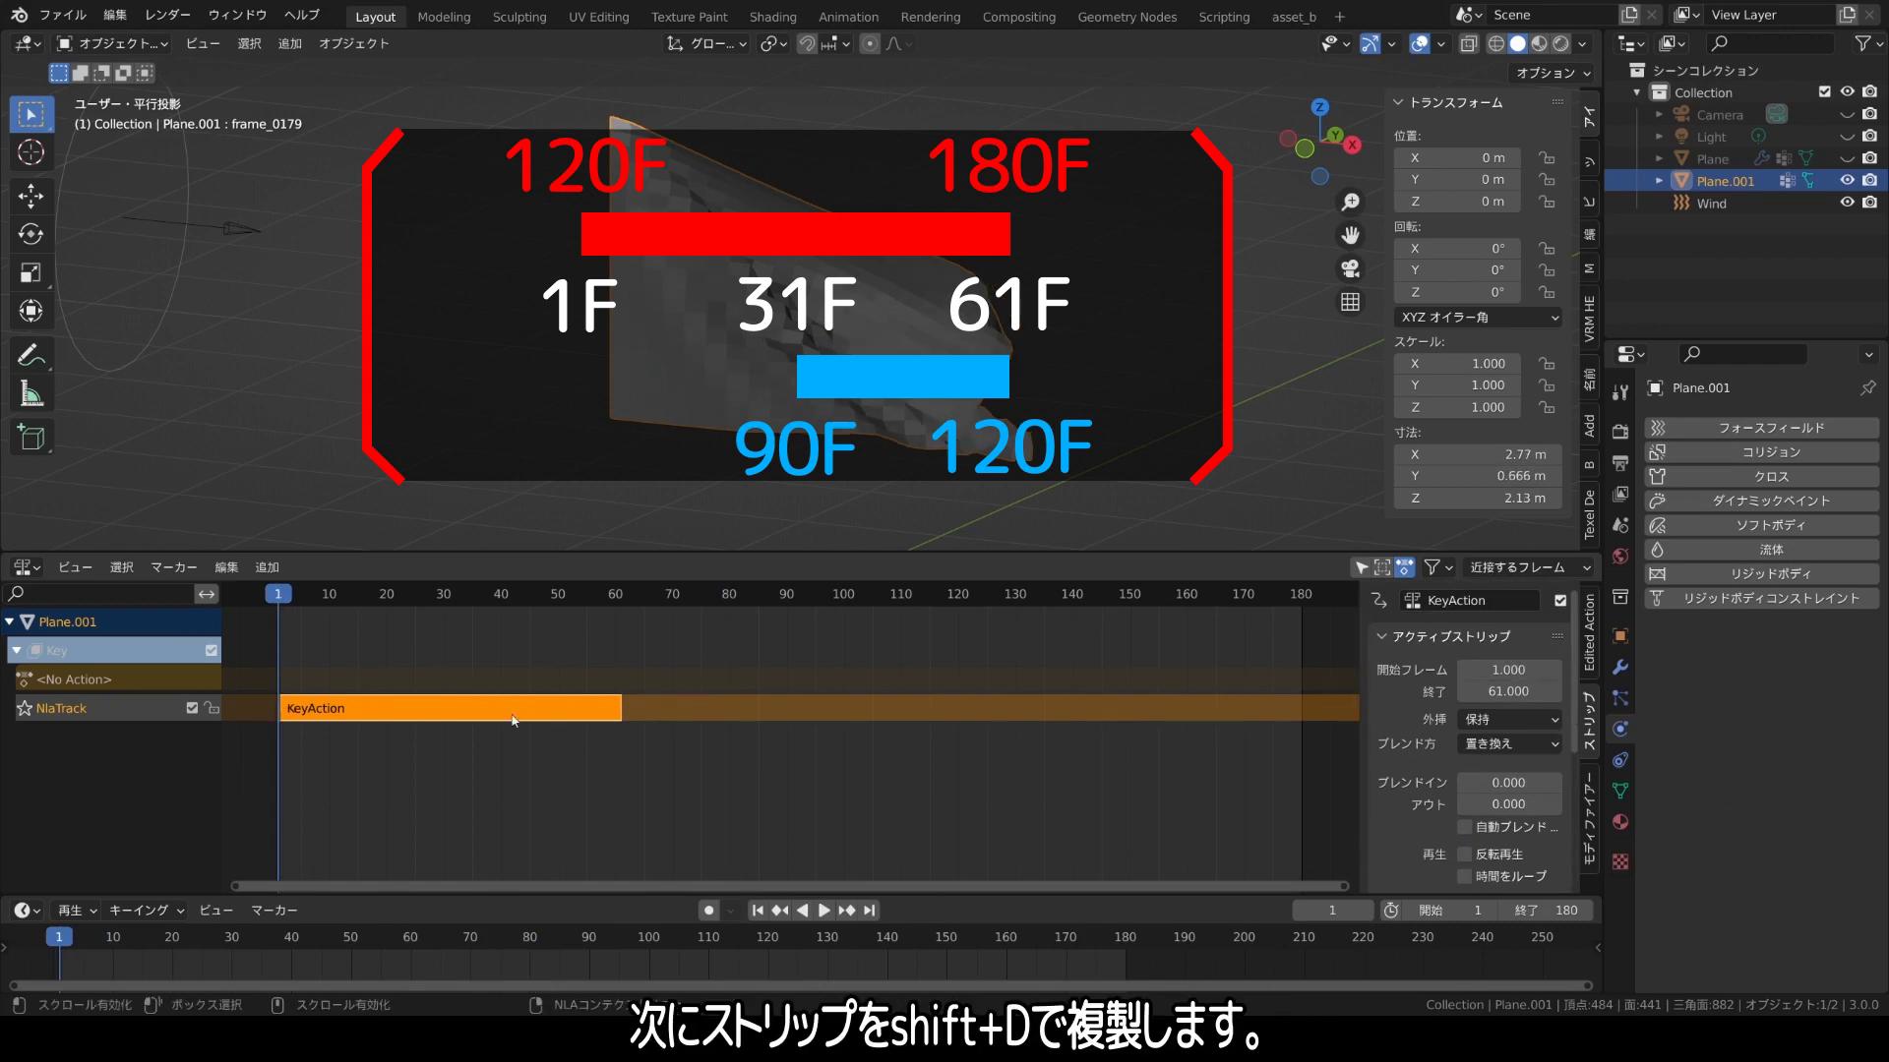
Duplicate the strip to a new track, then give KeyAction Action Clip start 90 and strip start 31.
{"action": "key", "text": "shift+d"}
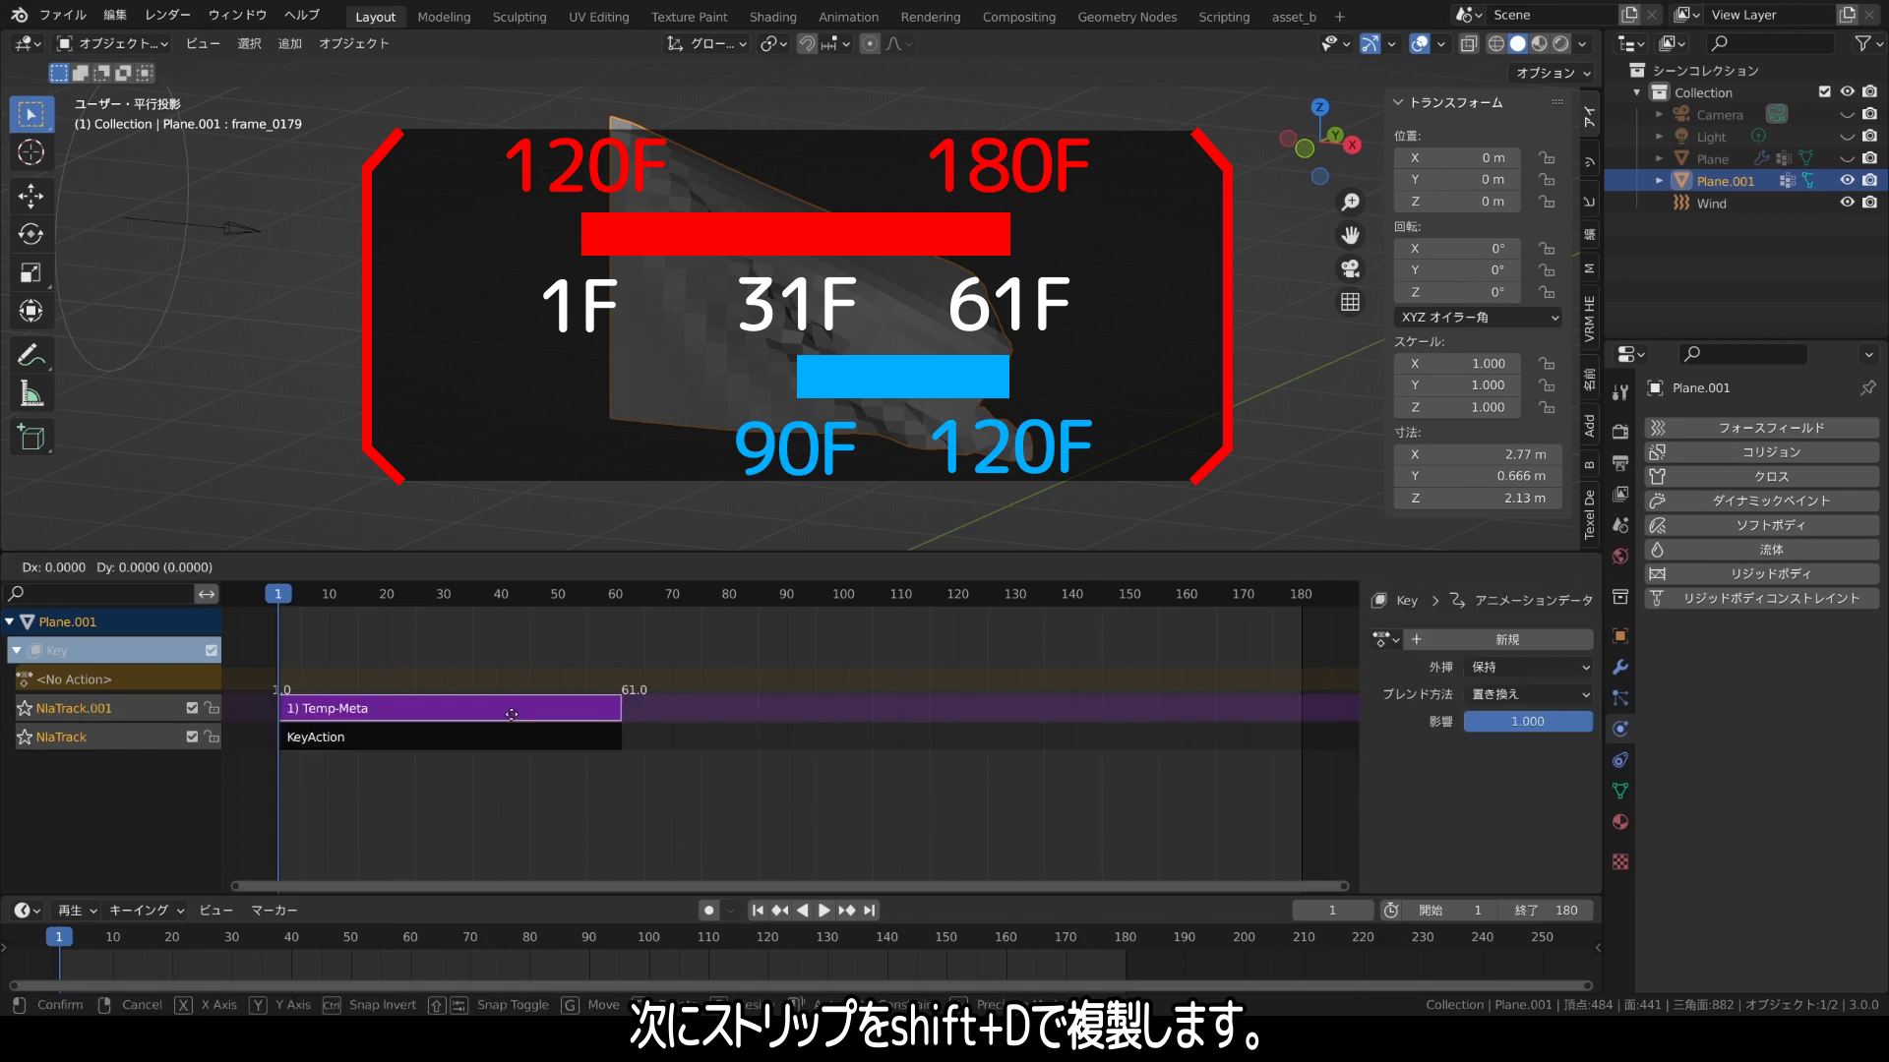
{"action": "left_click", "coordinate": [511, 720]}
{"action": "left_click", "coordinate": [498, 736]}
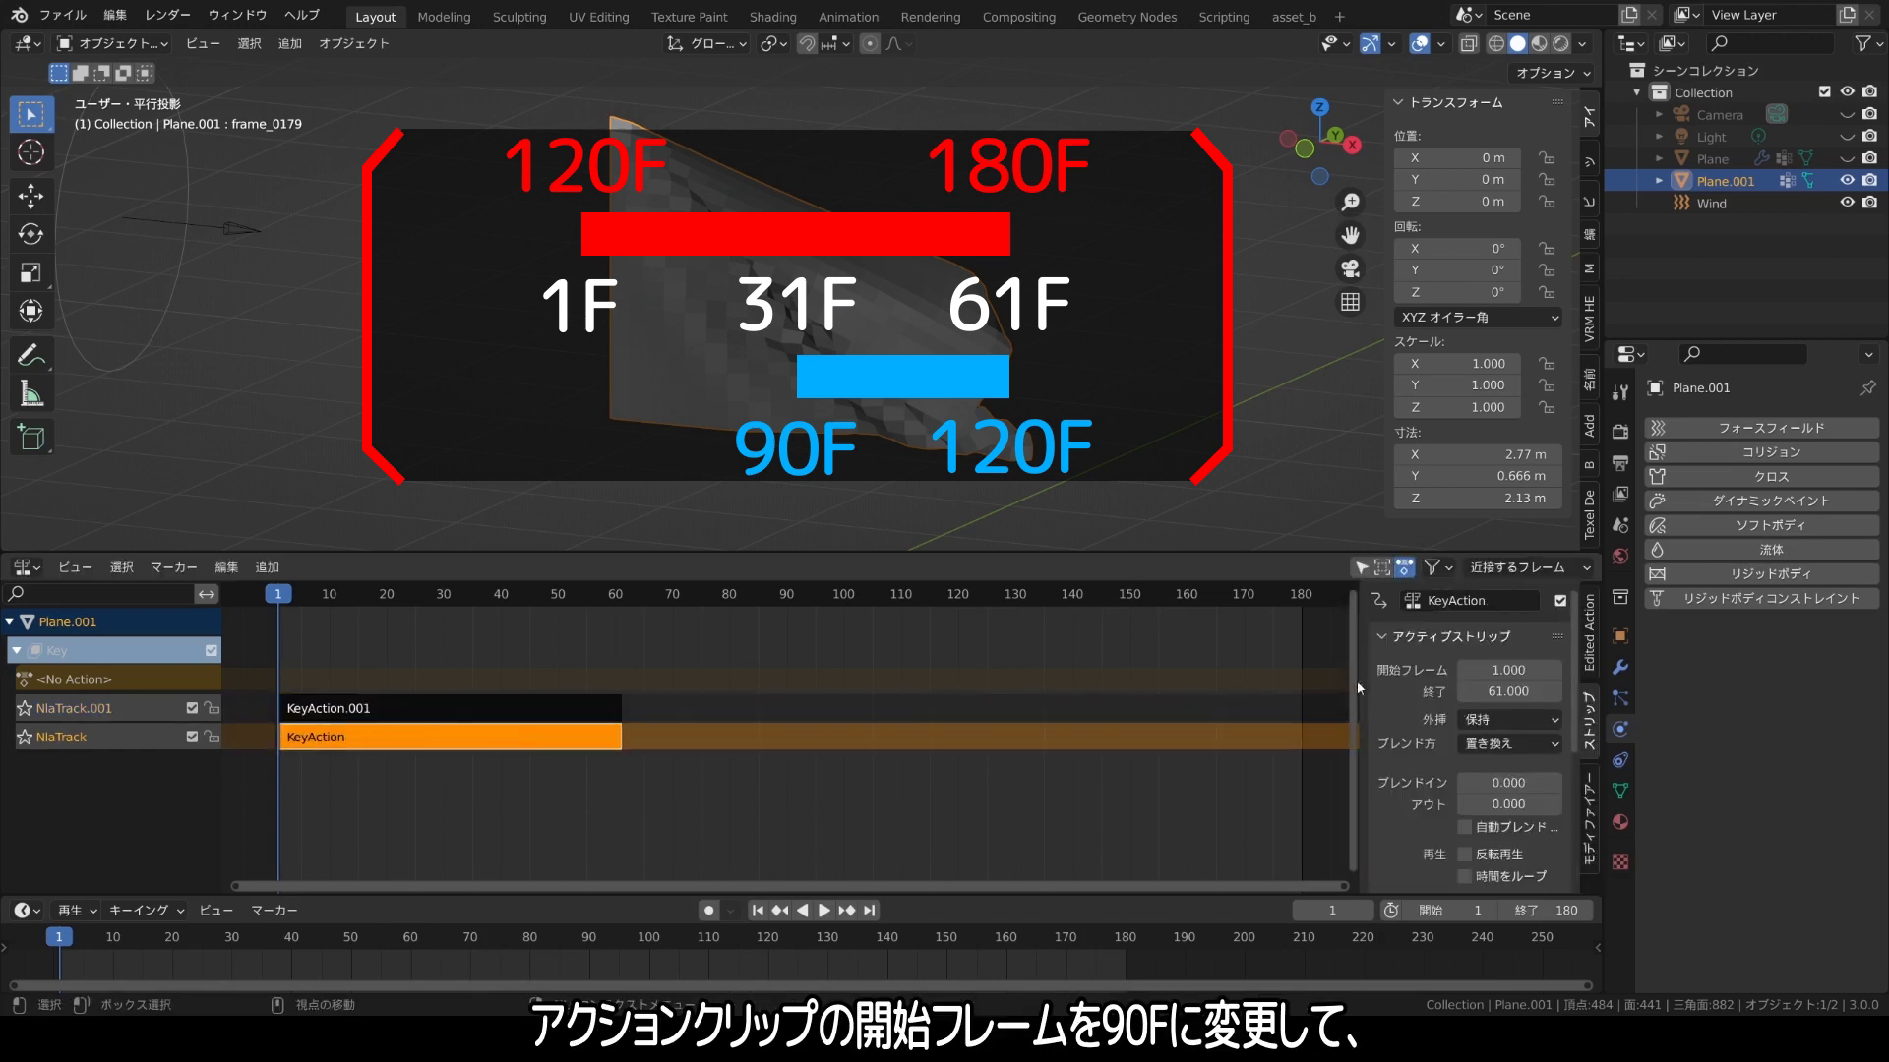
{"action": "scroll", "coordinate": [1495, 757], "scroll_direction": "down", "scroll_amount": 5}
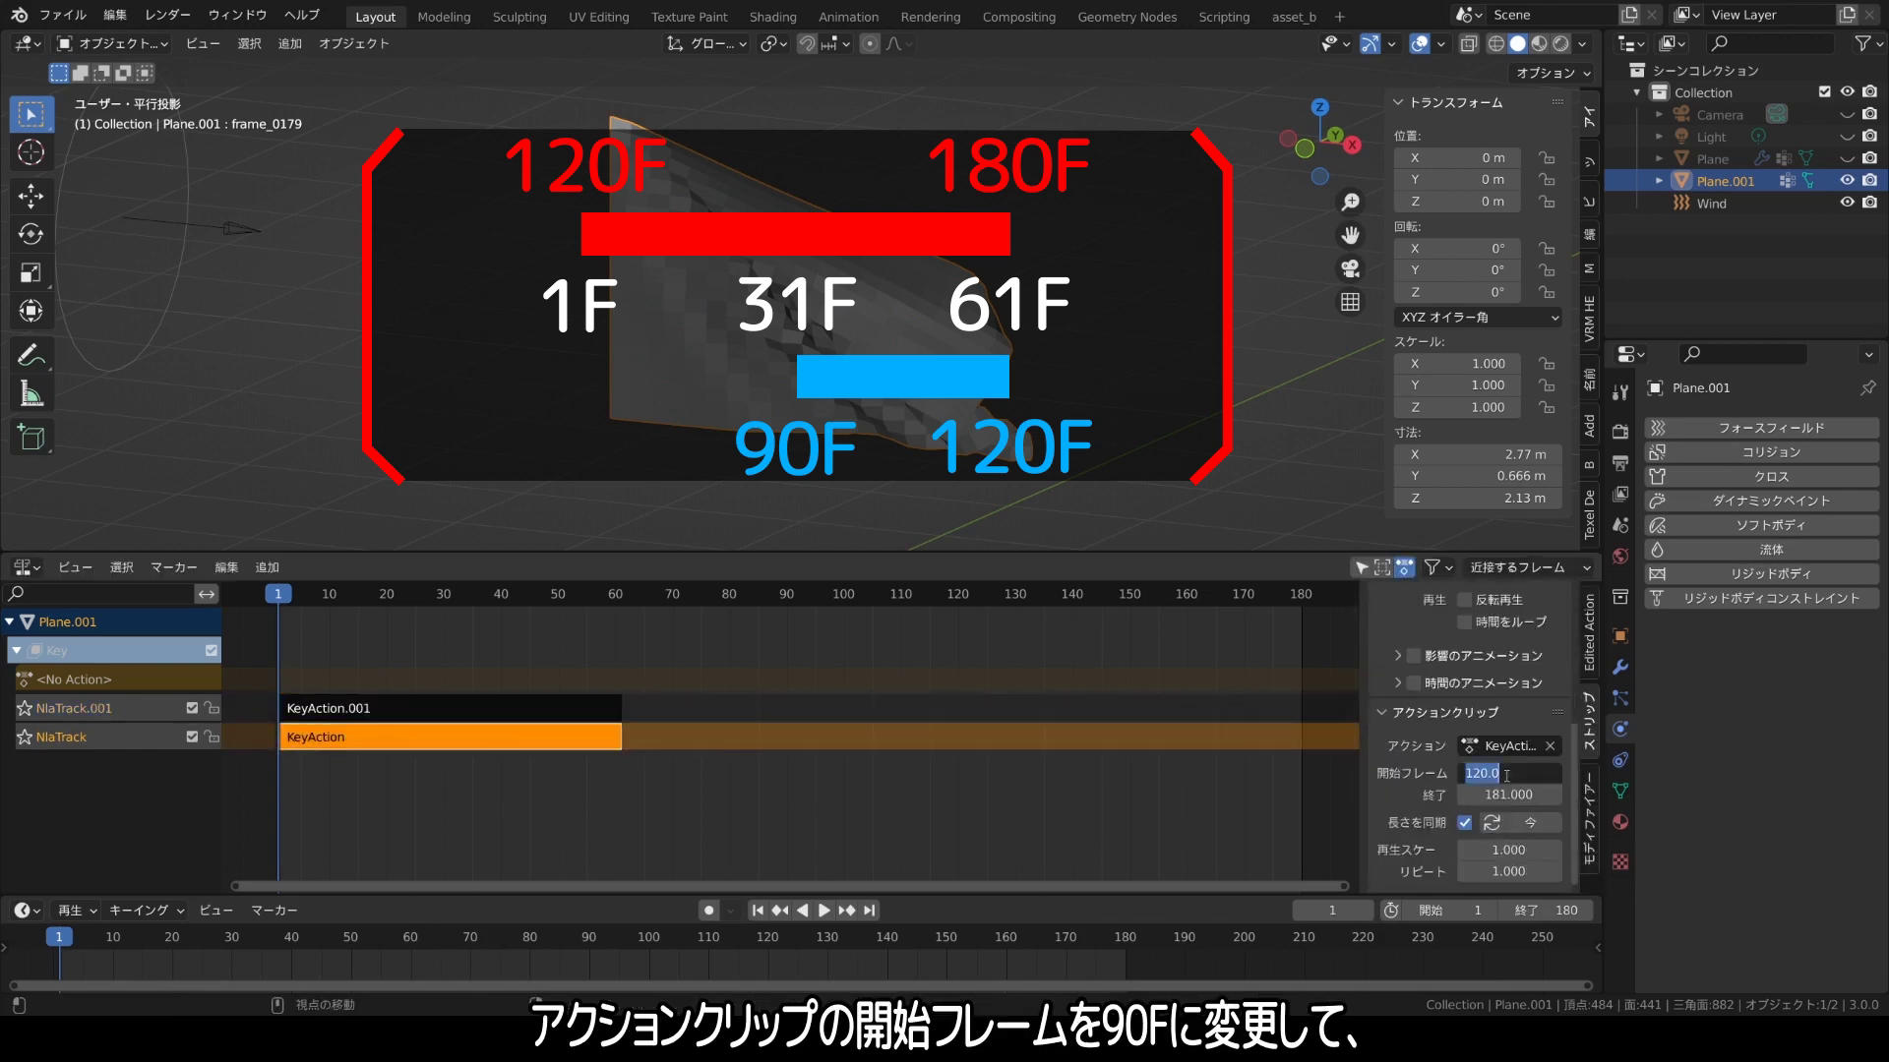
{"action": "type", "text": "0"}
{"action": "key", "text": "Return"}
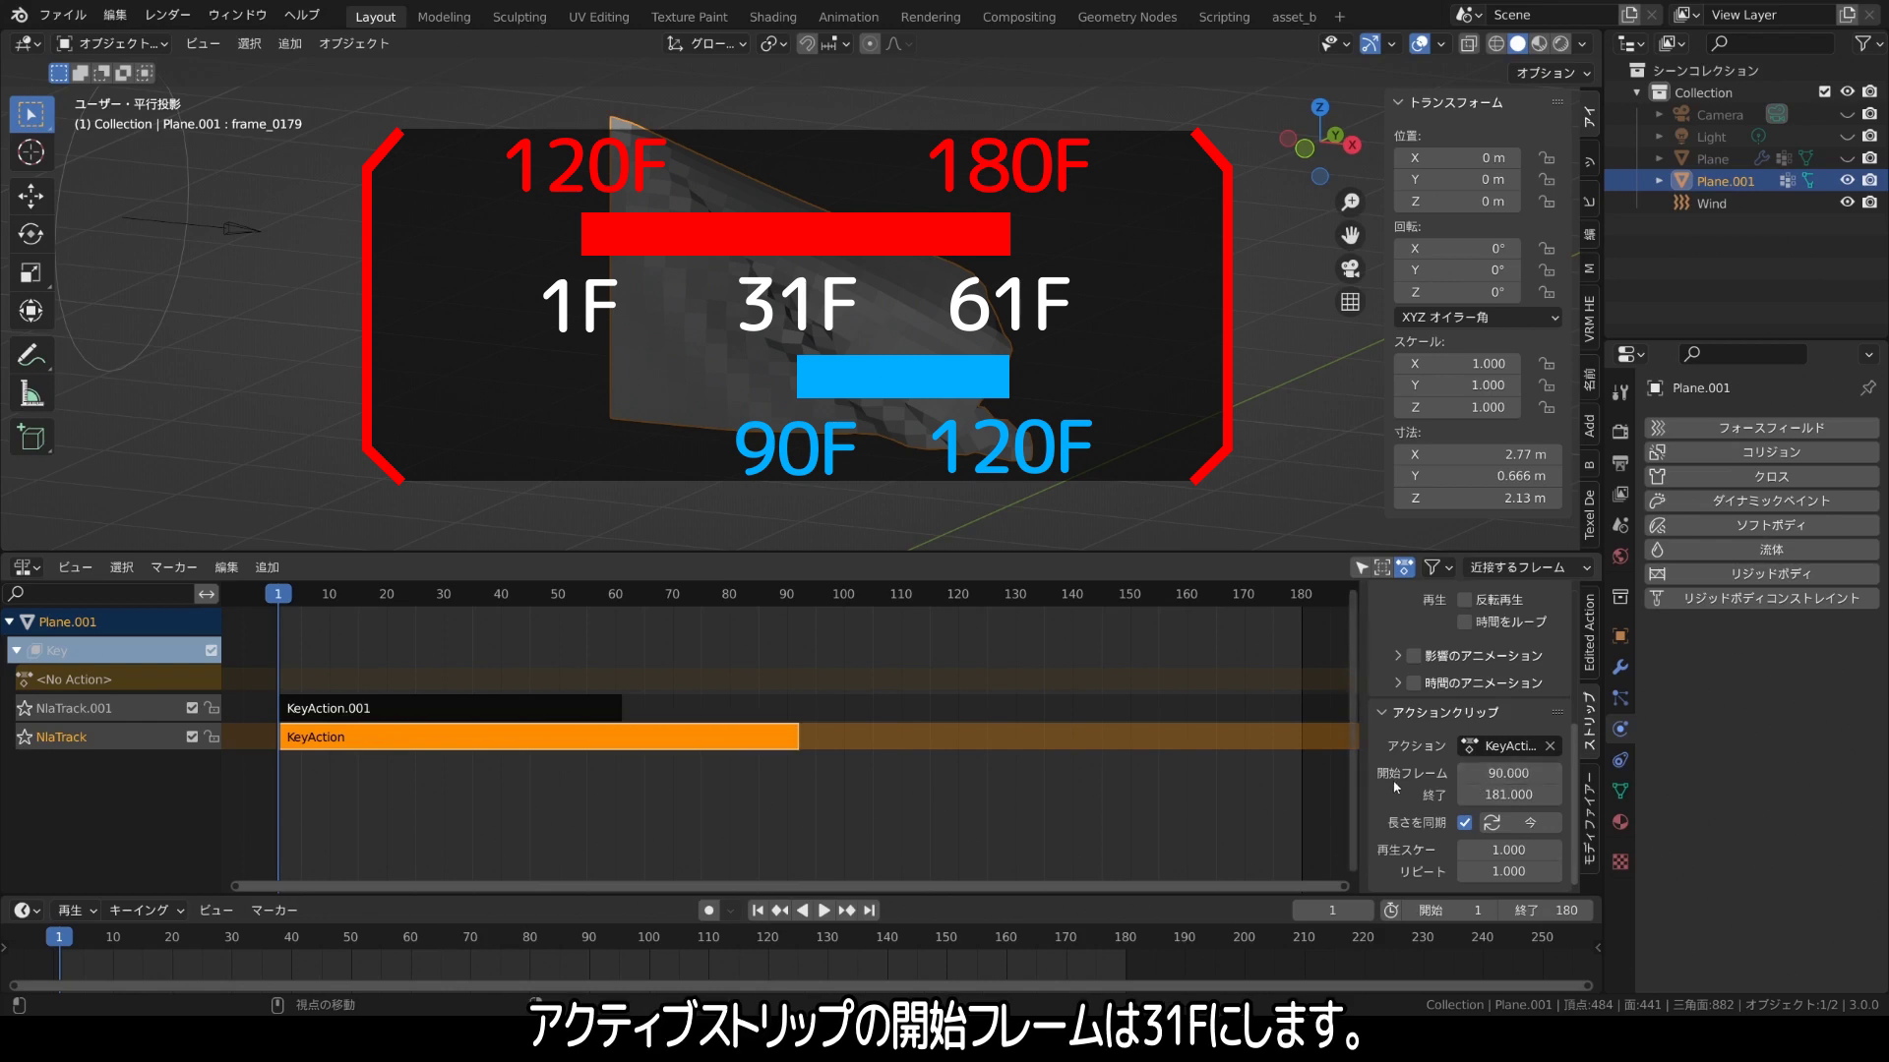
{"action": "scroll", "coordinate": [1395, 787], "scroll_direction": "up", "scroll_amount": 5}
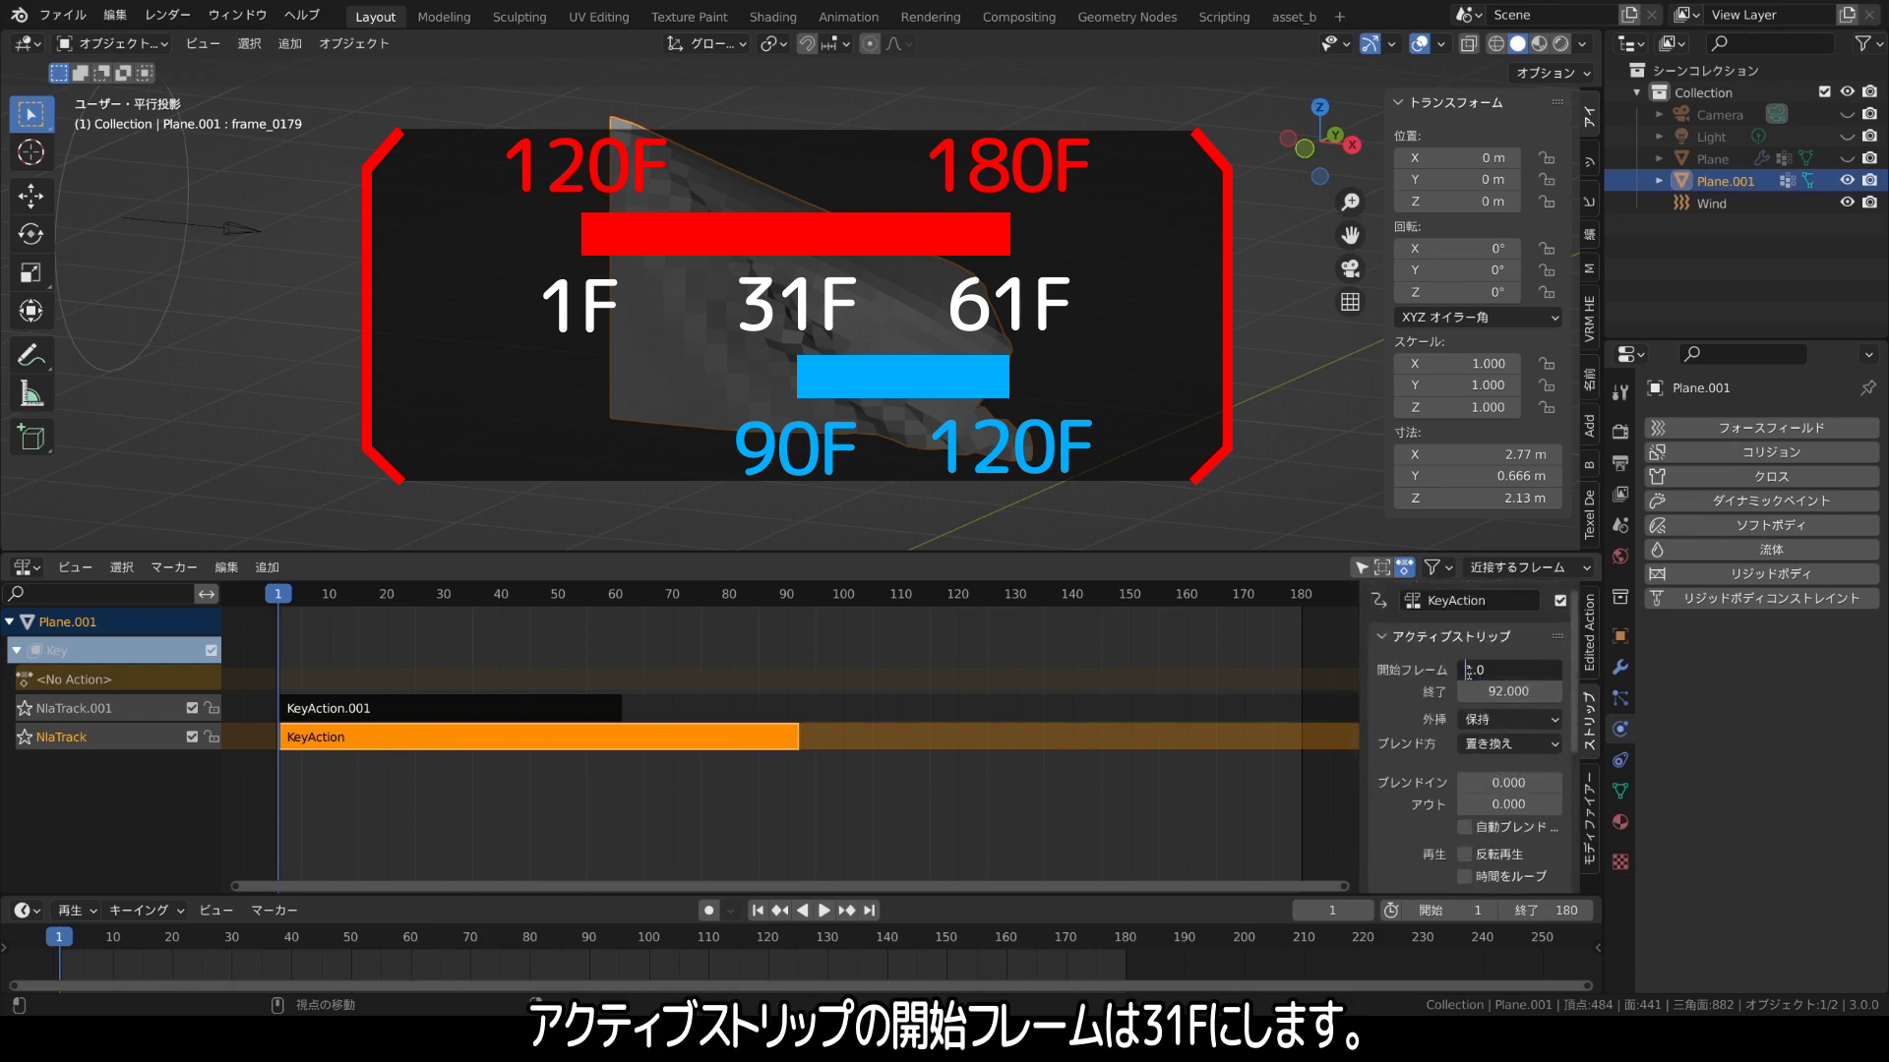
{"action": "type", "text": "313"}
{"action": "key", "text": "Return"}
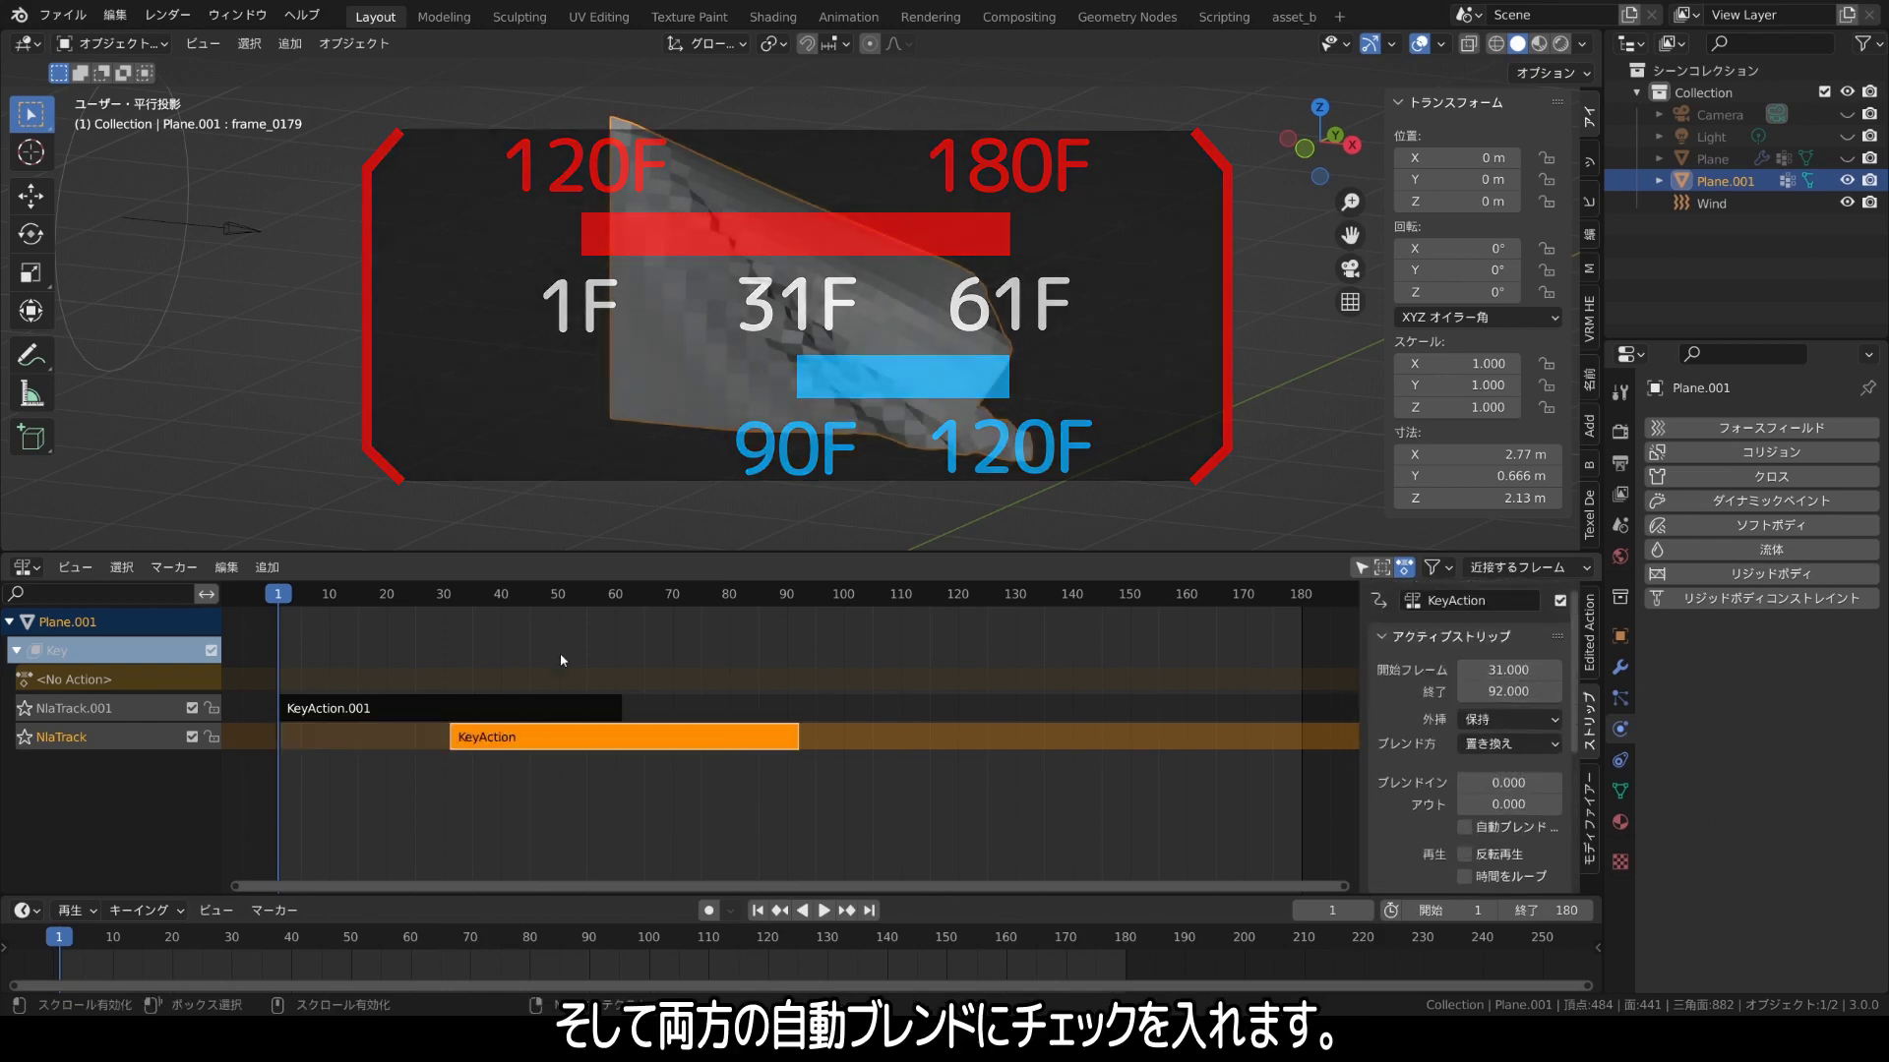
Turn on Auto Blend In/Out for both KeyAction.001 and KeyAction.
{"action": "left_click", "coordinate": [548, 717]}
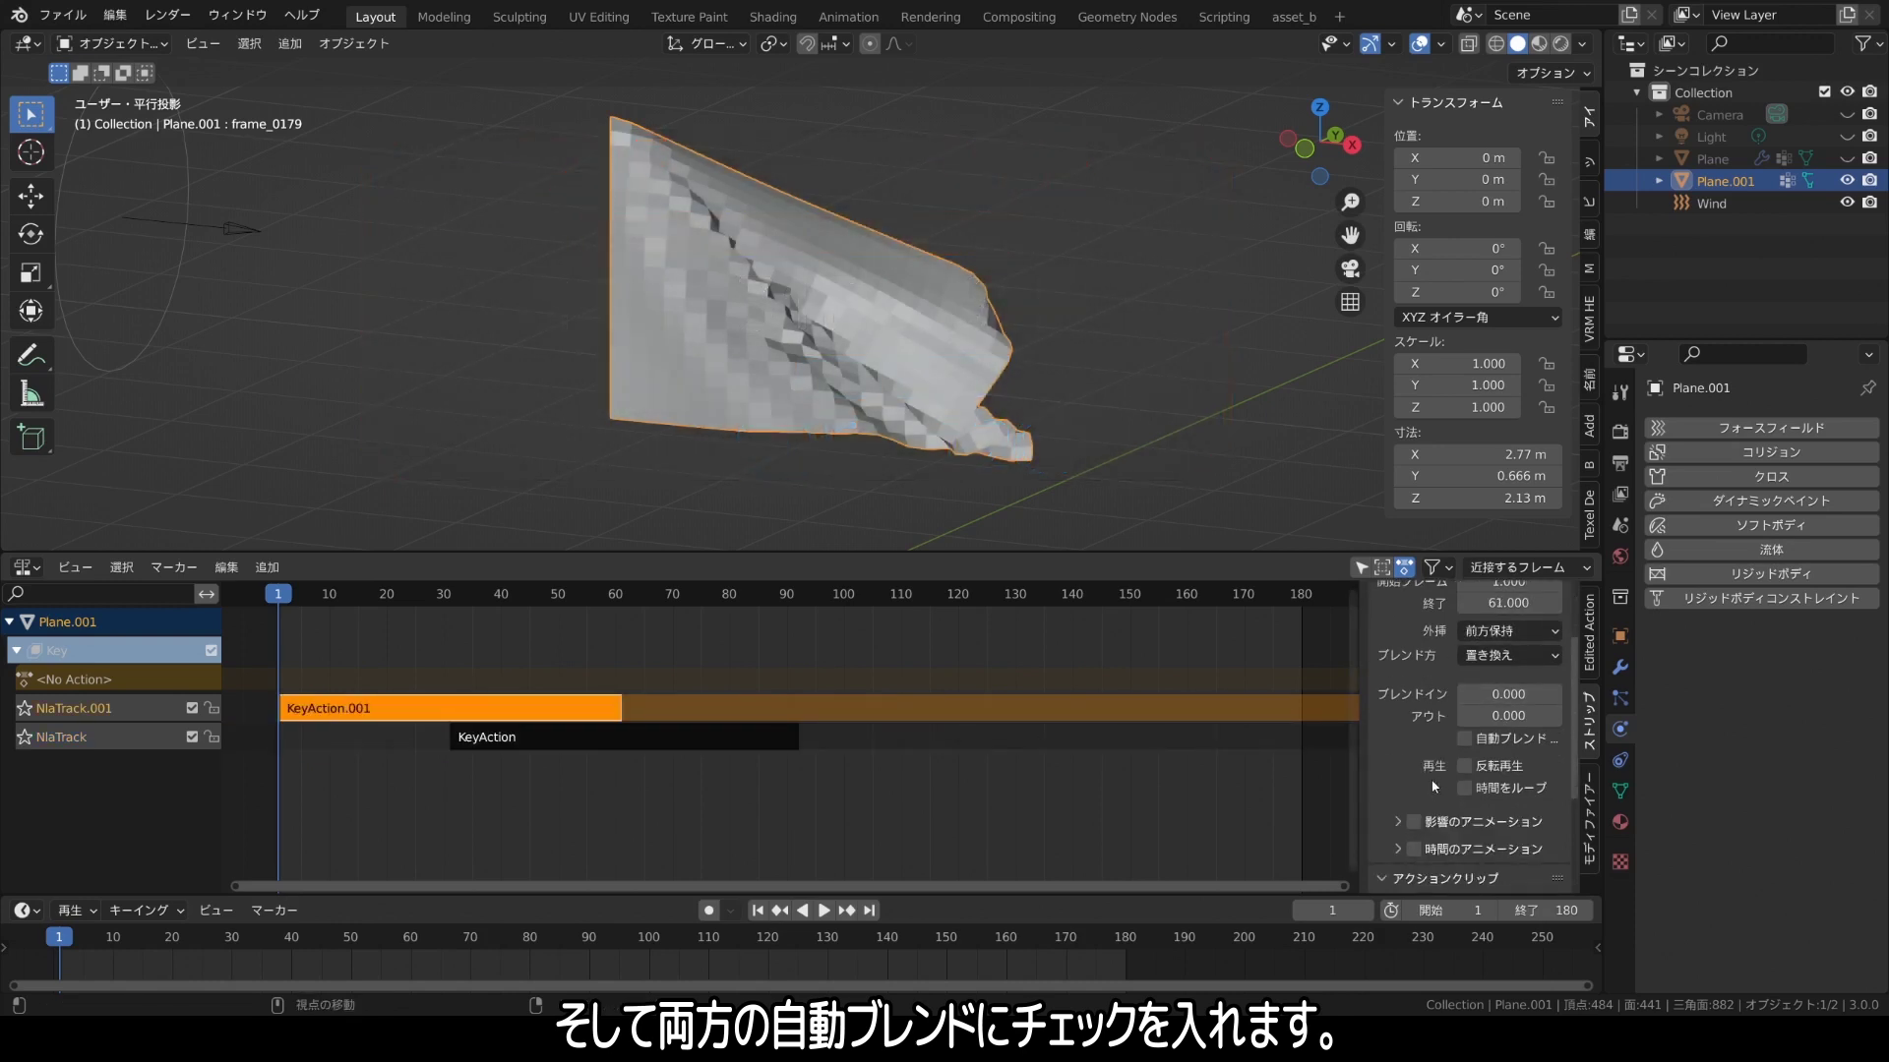
{"action": "scroll", "coordinate": [1465, 739], "scroll_direction": "down", "scroll_amount": 2}
{"action": "left_click", "coordinate": [1464, 738]}
{"action": "left_click", "coordinate": [659, 745]}
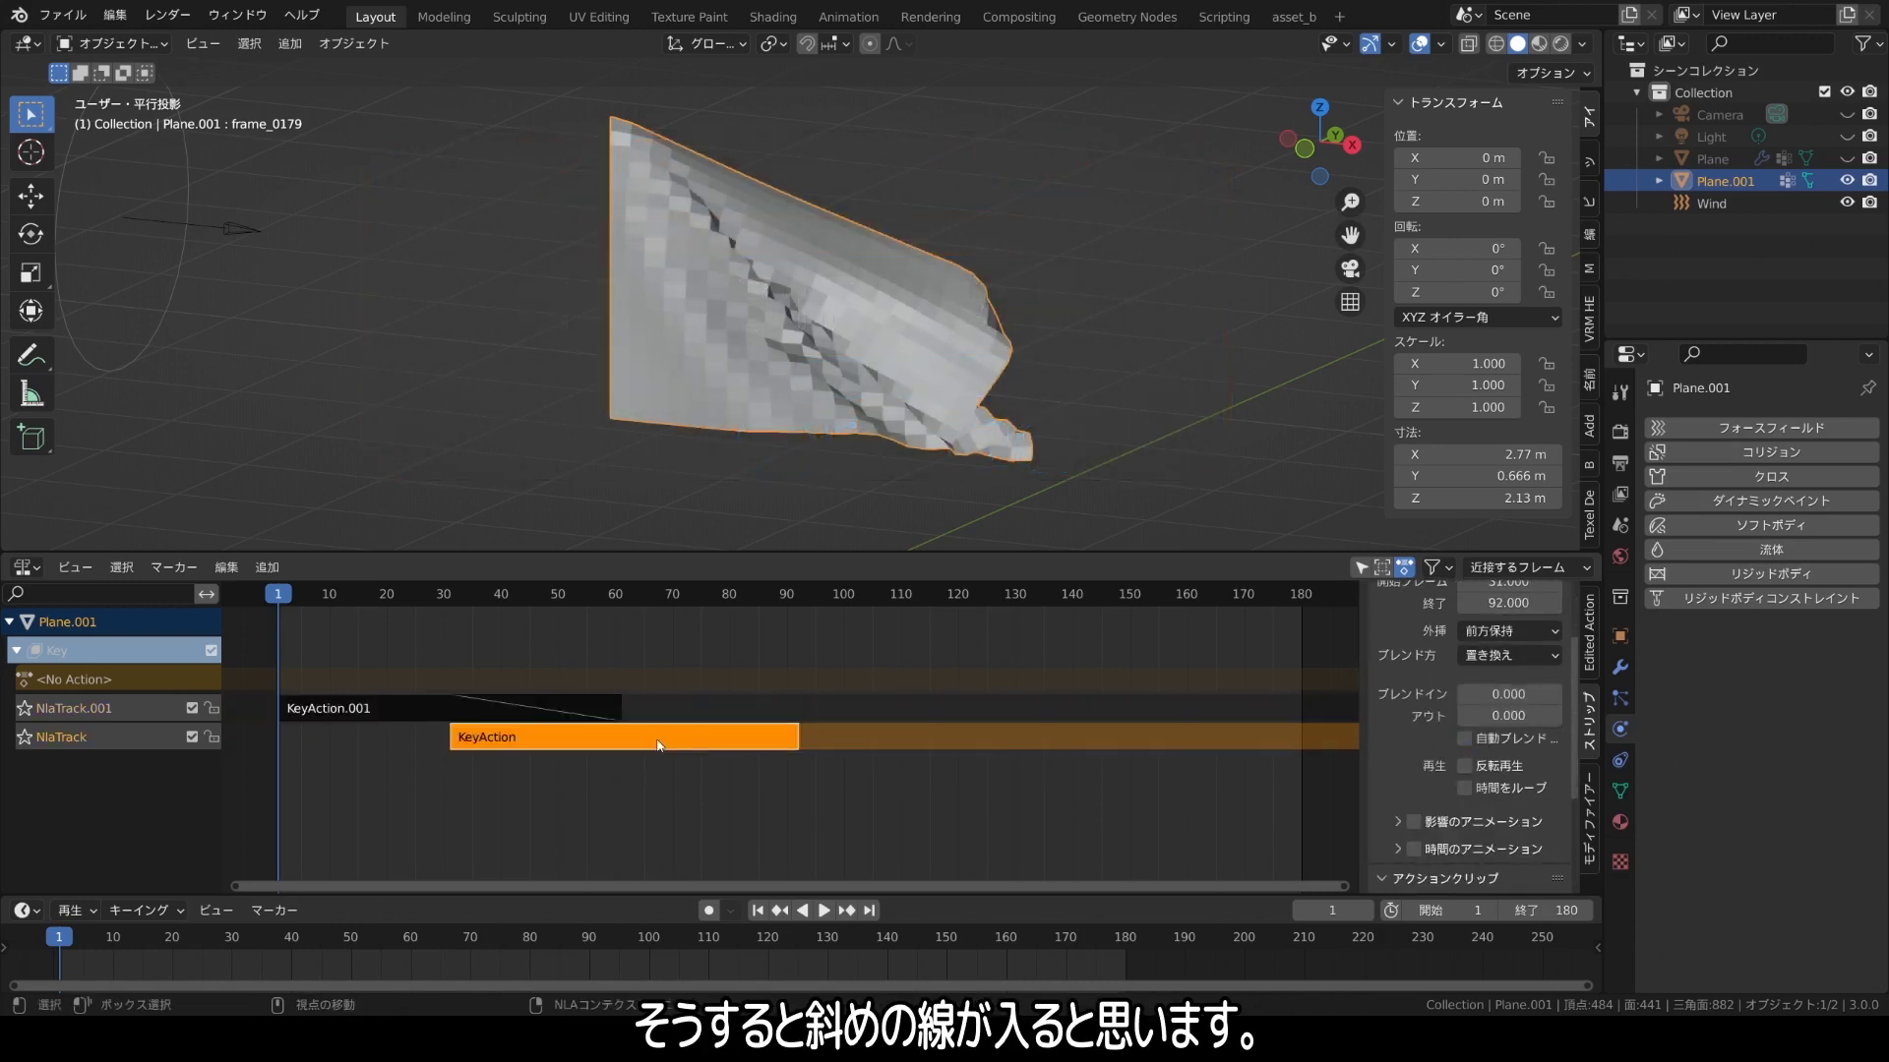
{"action": "left_click", "coordinate": [1464, 738]}
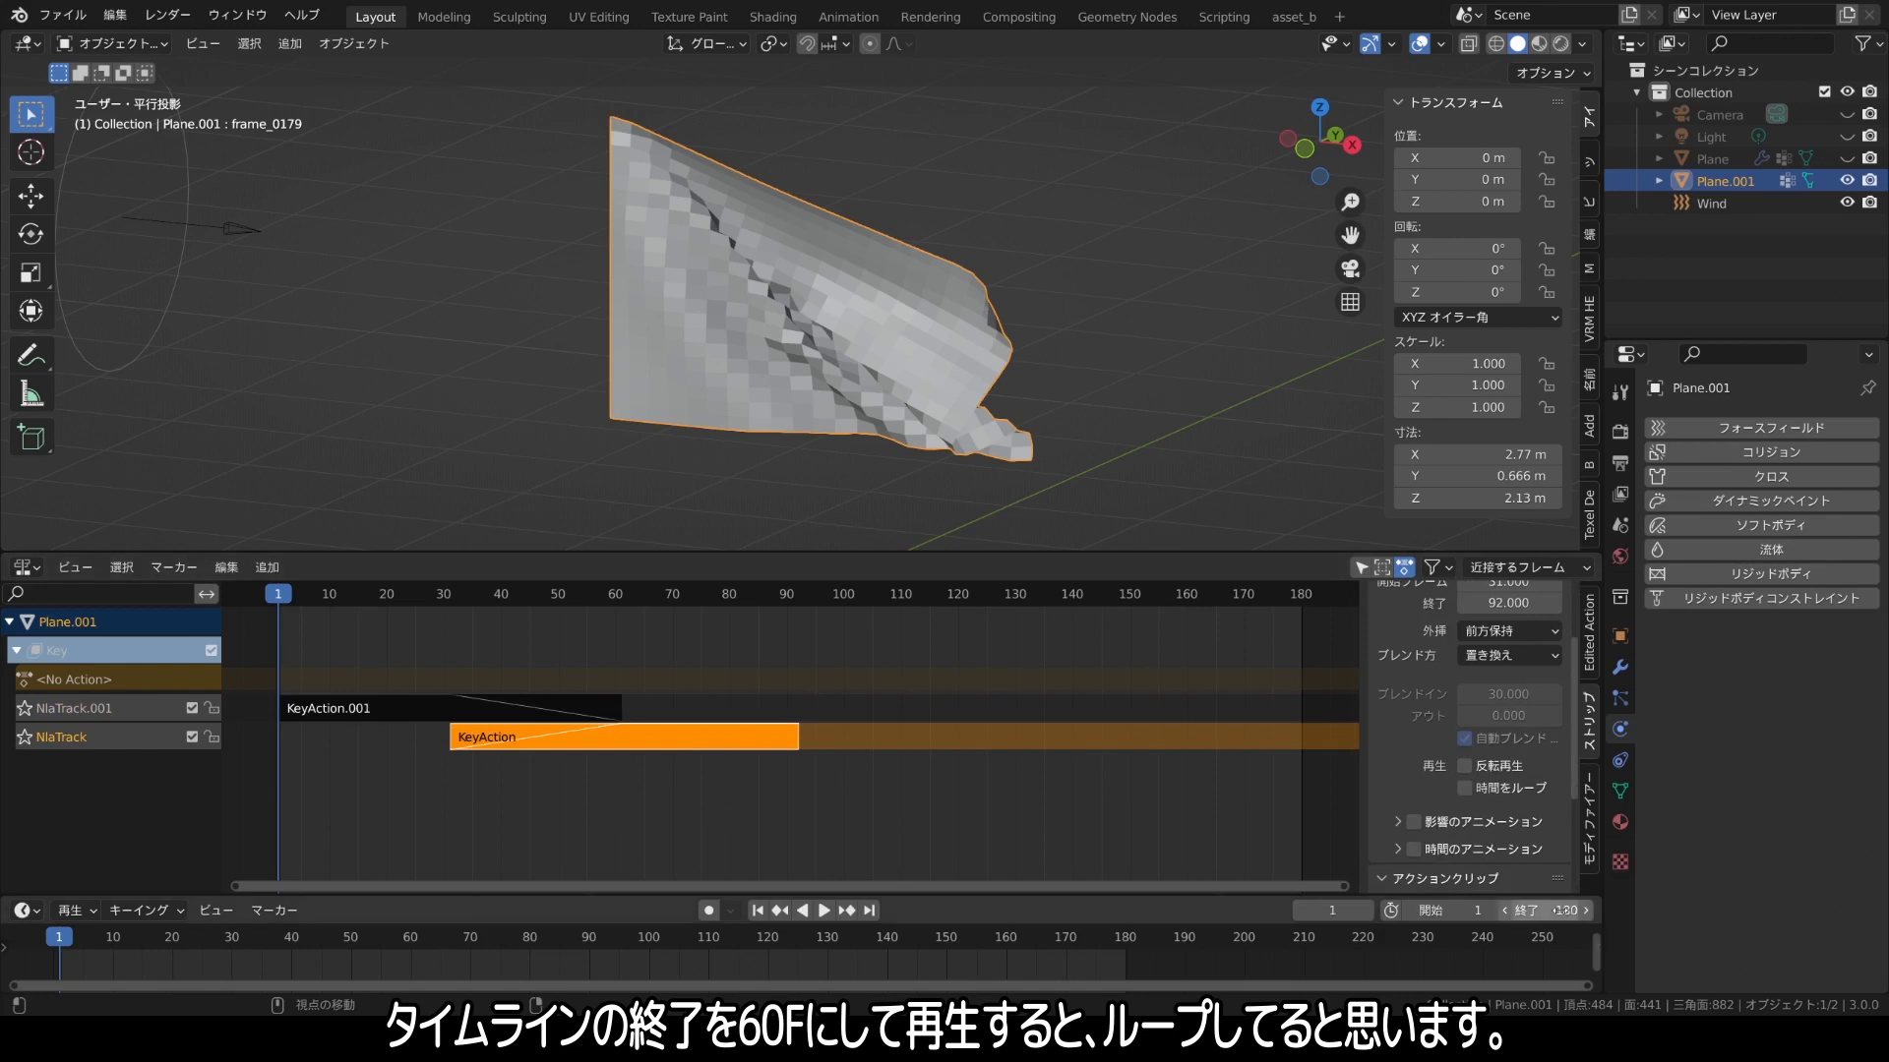
Set the end frame to 60, smooth-shade Plane.001, and play back the 60-frame loop.
{"action": "type", "text": "60"}
{"action": "key", "text": "Return"}
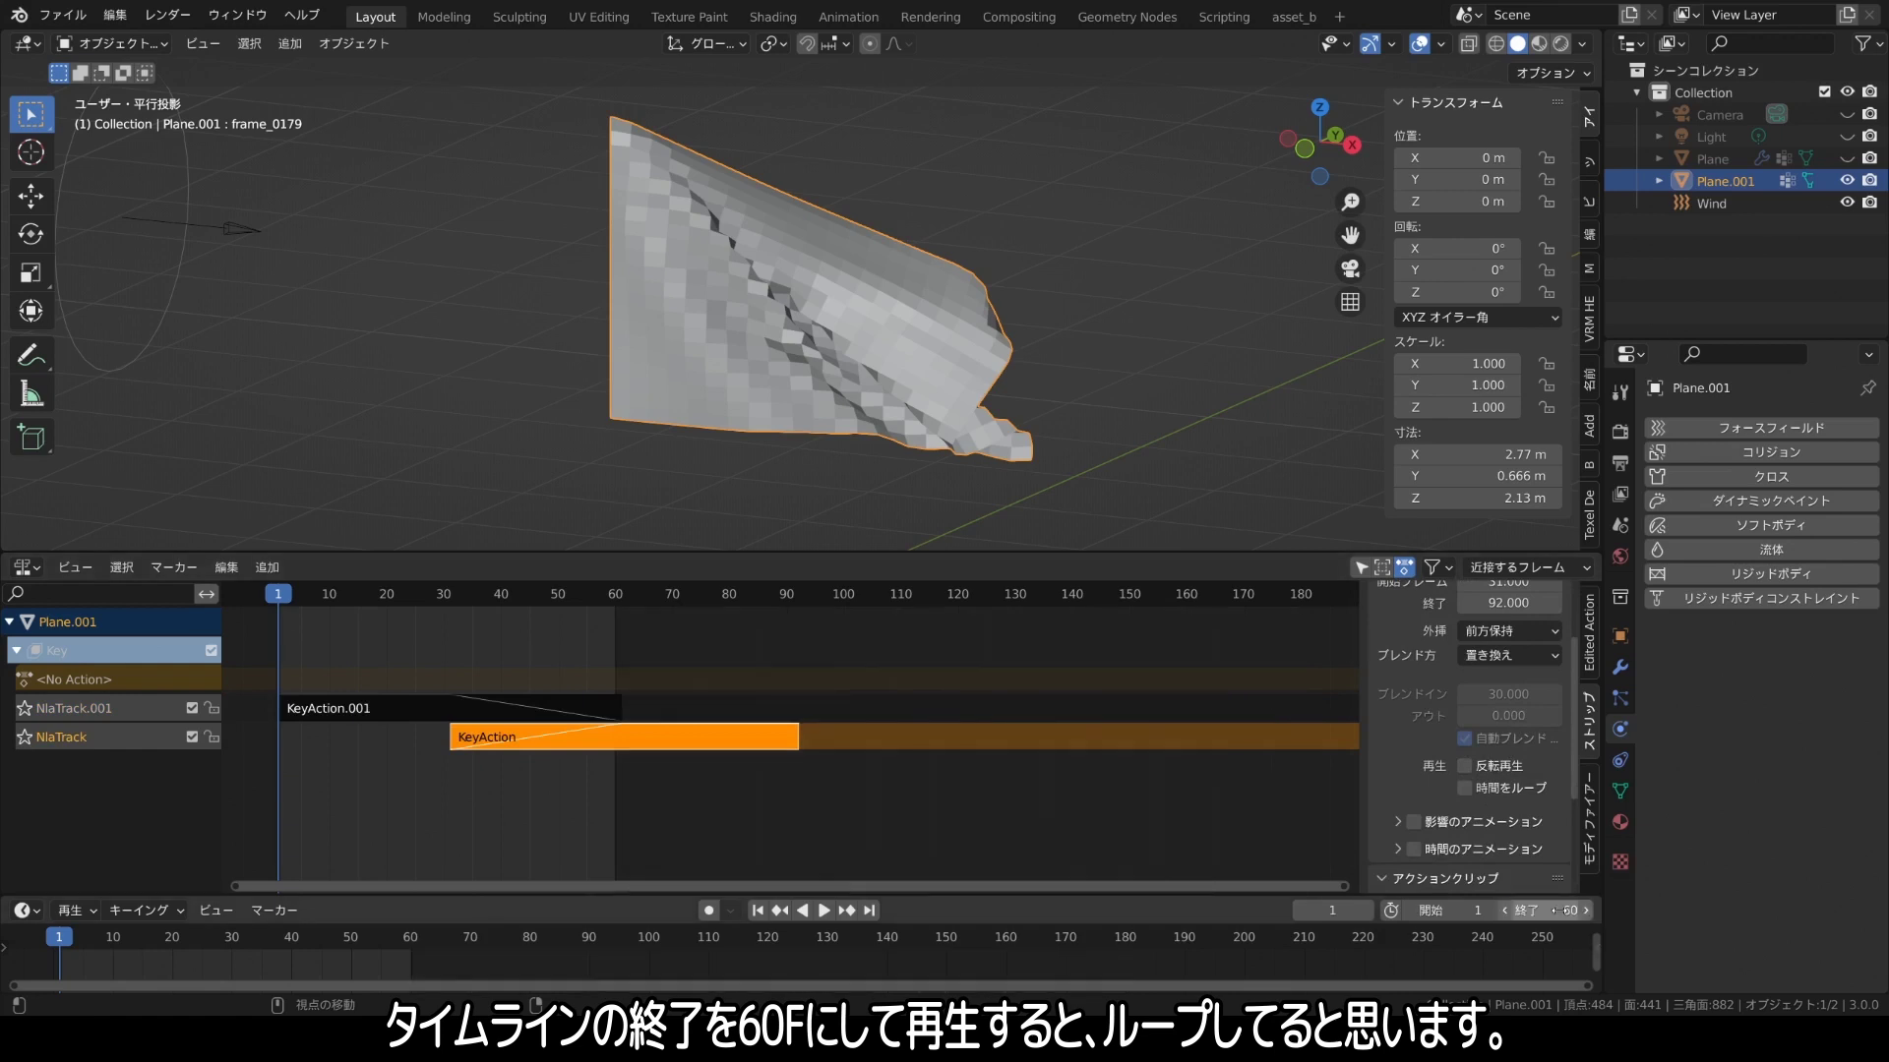
{"action": "right_click", "coordinate": [749, 369]}
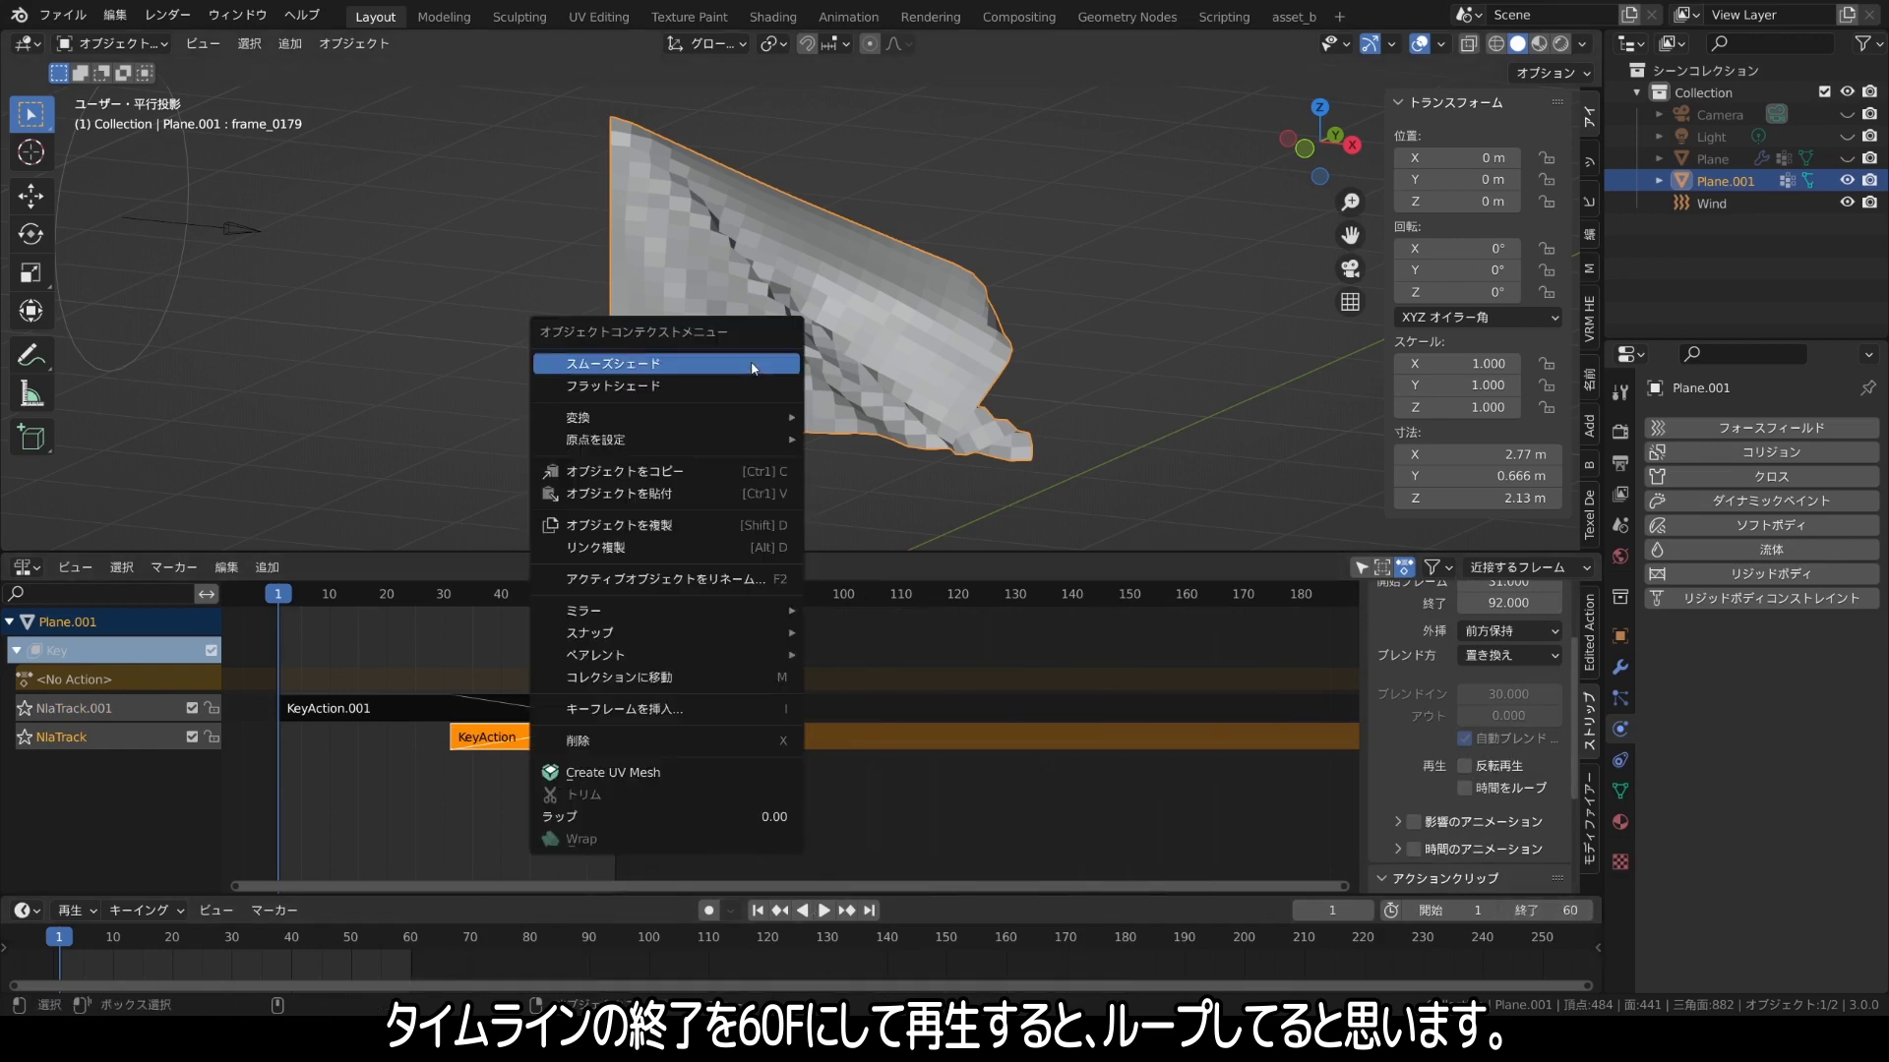
{"action": "left_click", "coordinate": [723, 375]}
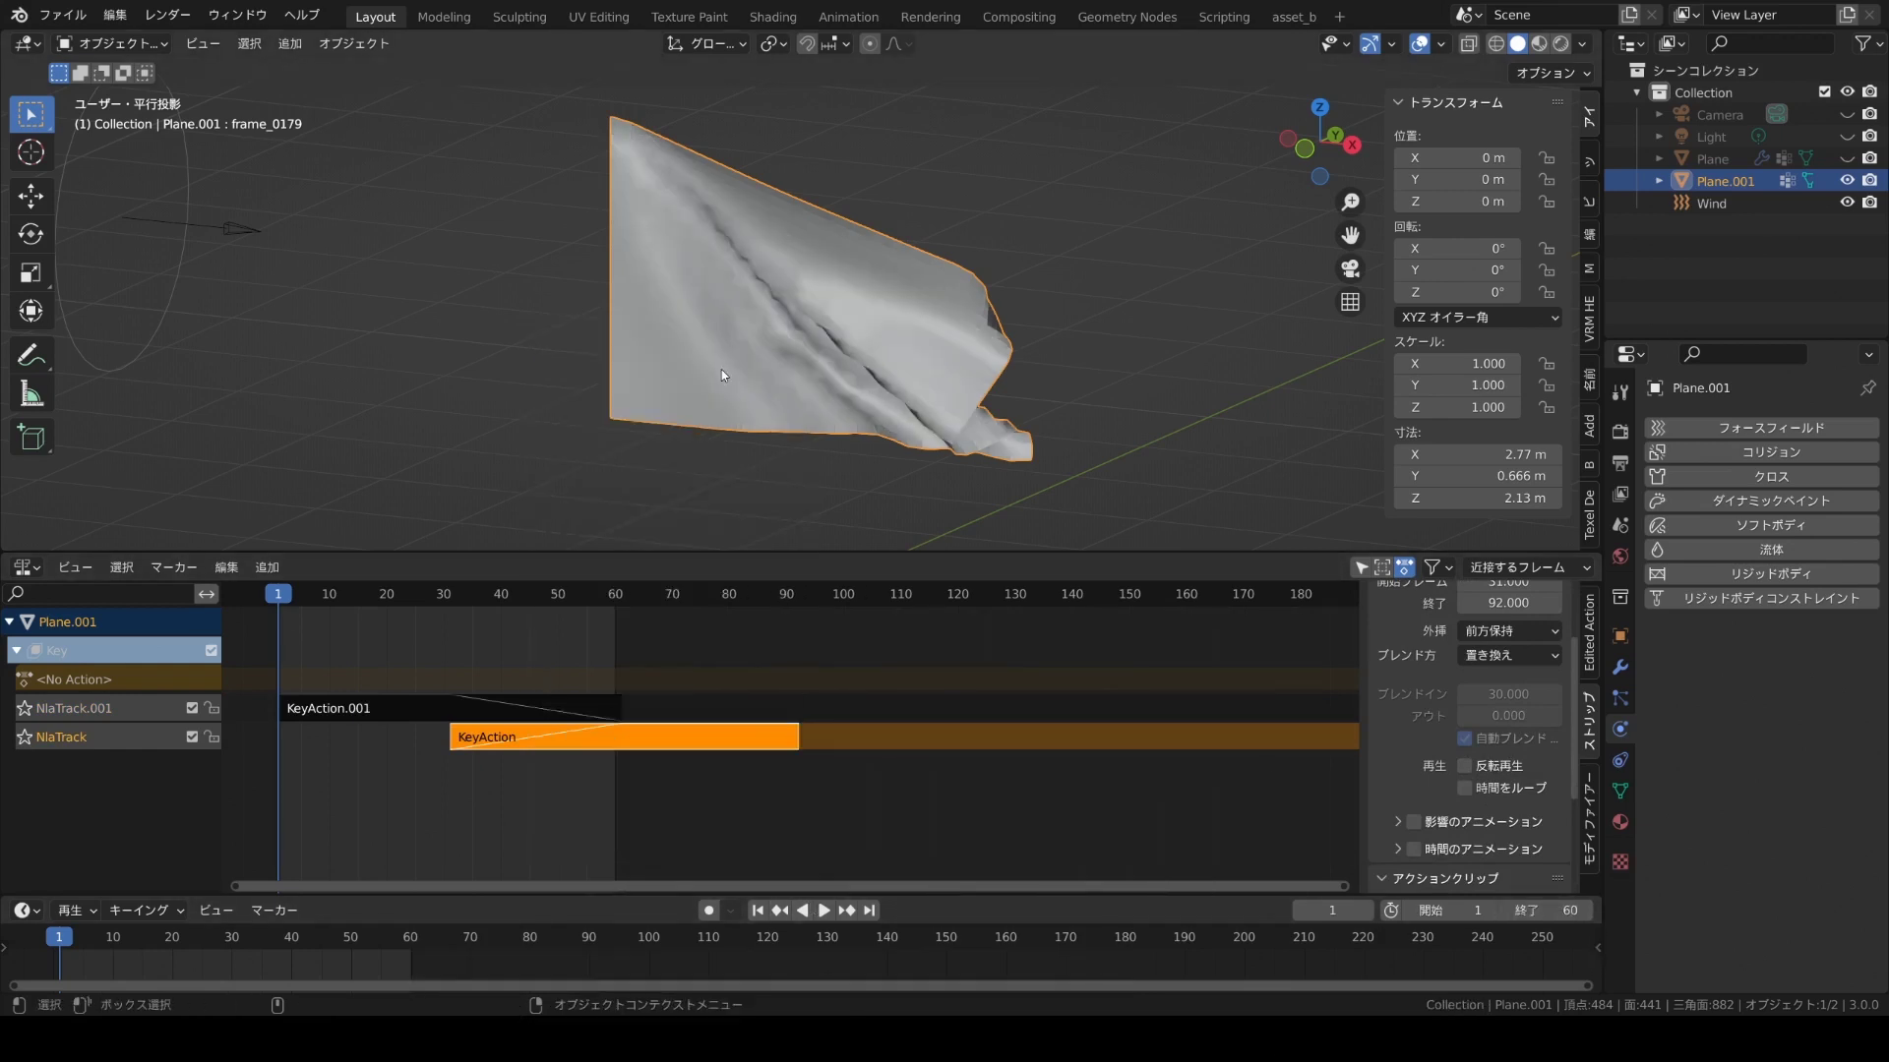
{"action": "left_click", "coordinate": [825, 910]}
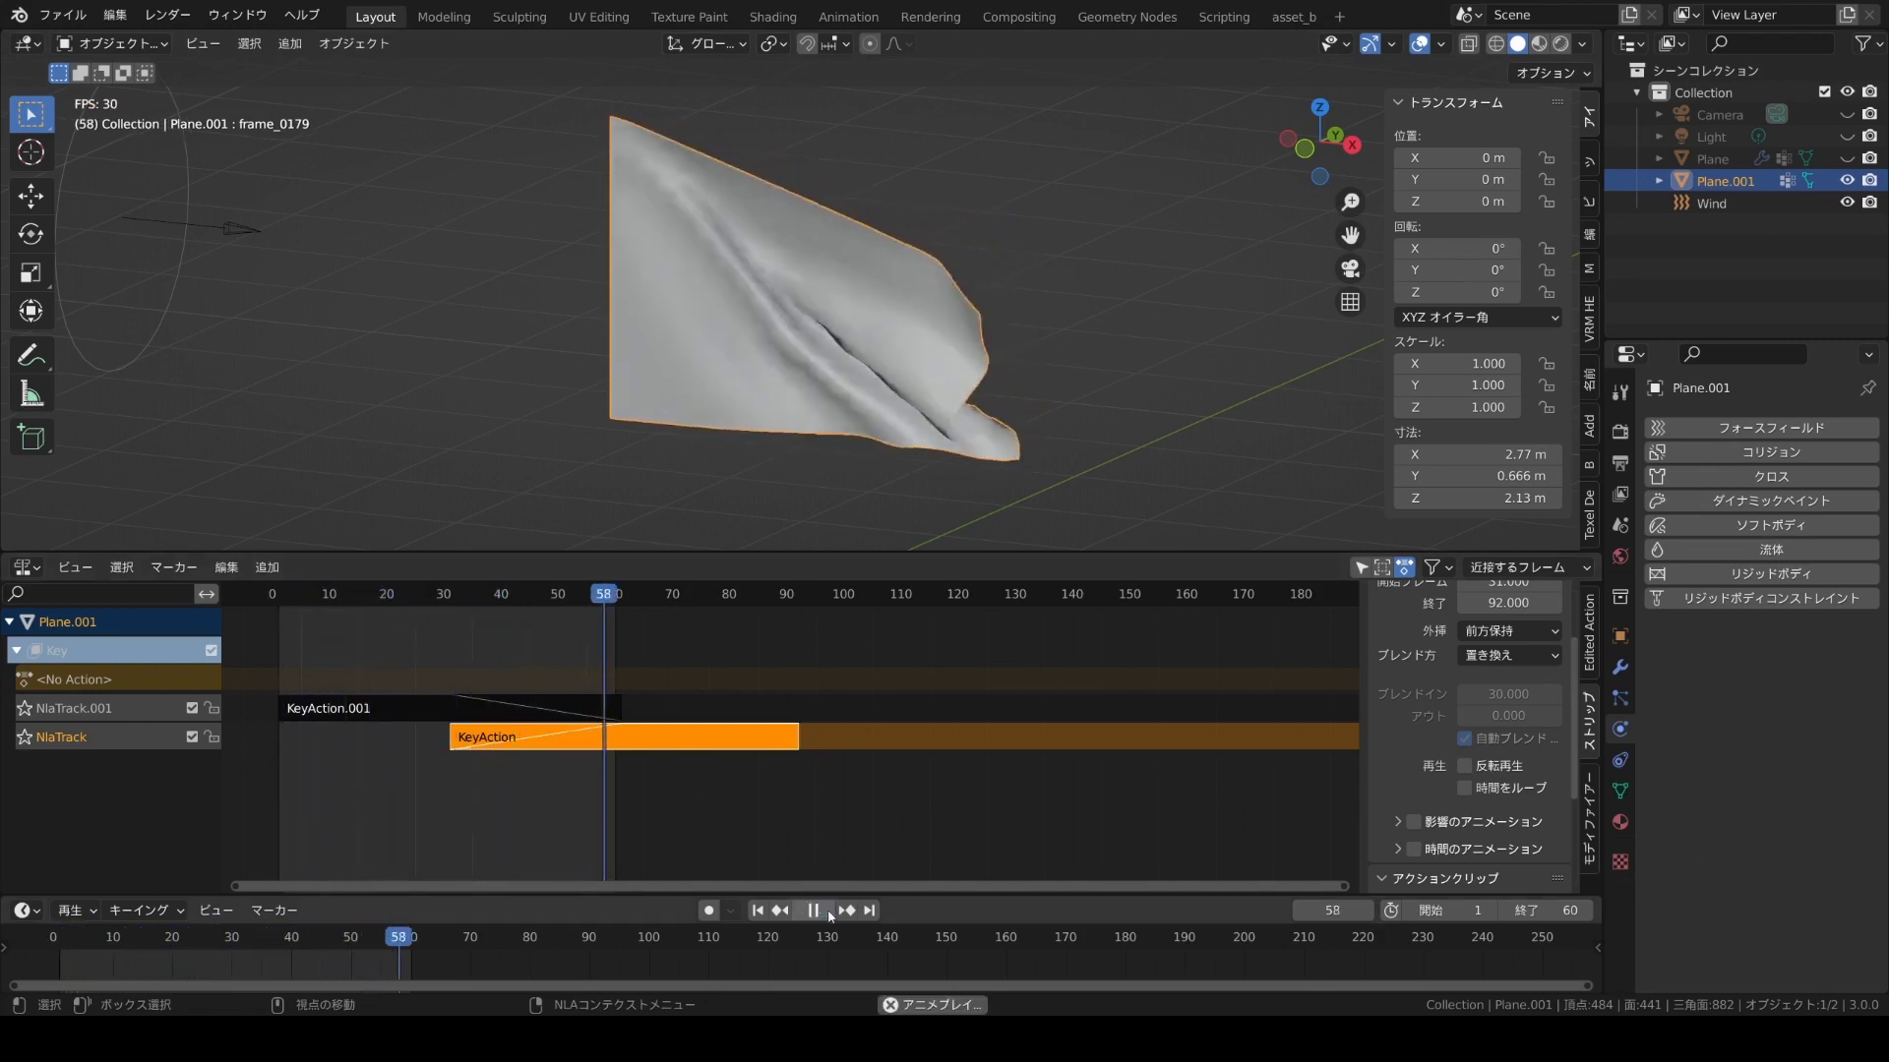